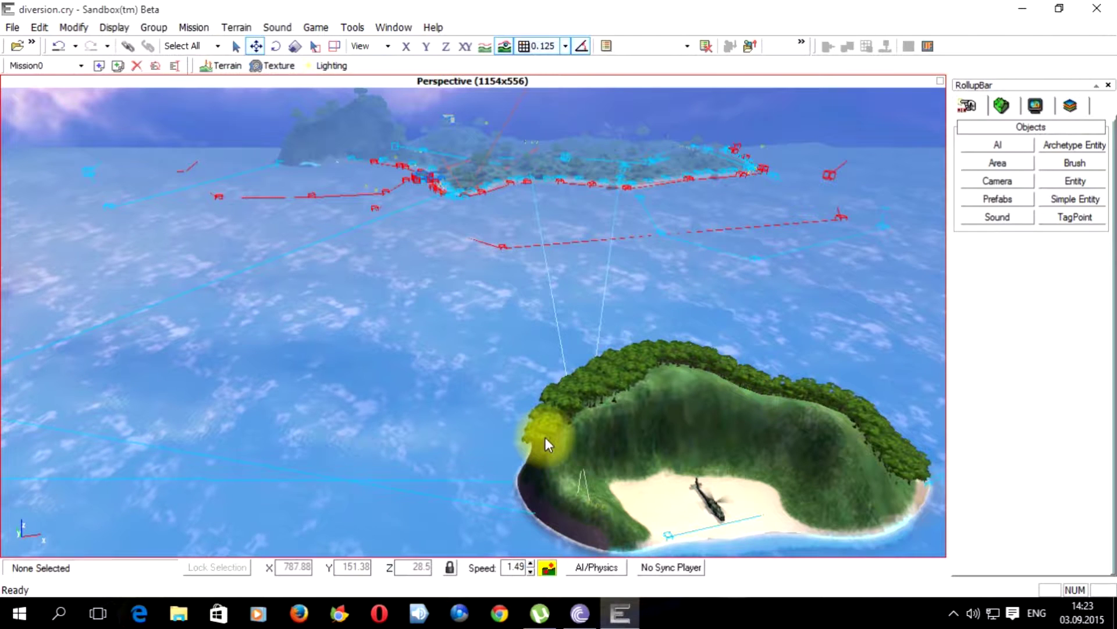
- Survey the sea and the small islands around the helicopter beach to choose a location for a new area
right_drag(550, 397, 456, 311)
scroll(535, 384, down, 8)
right_drag(715, 223, 610, 321)
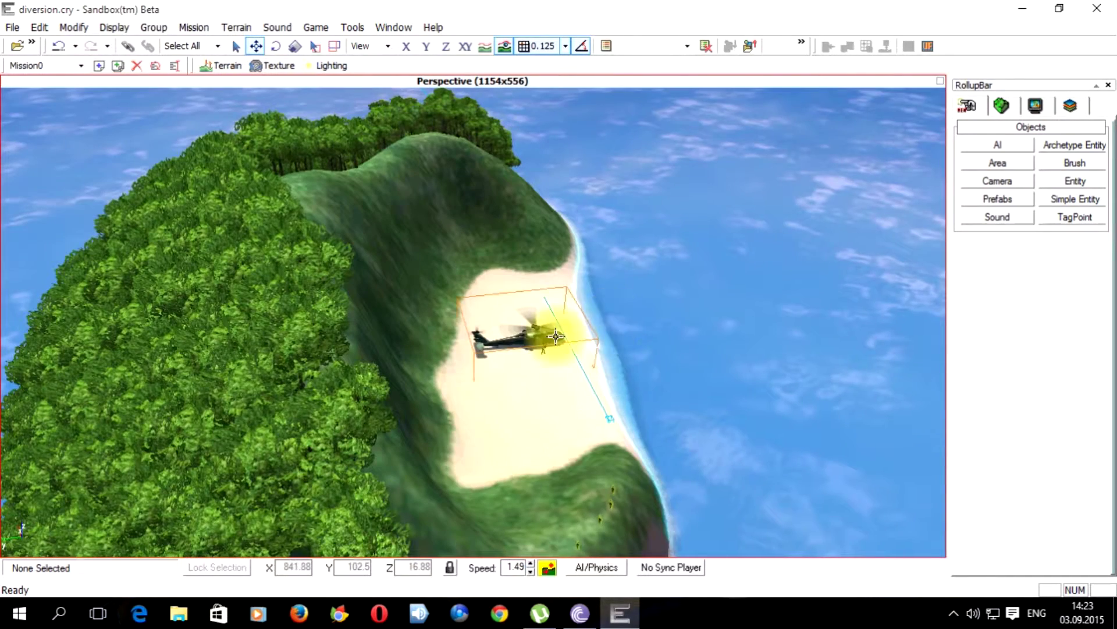
scroll(653, 308, down, 4)
mouse_move(654, 301)
right_down()
mouse_move(630, 304)
mouse_move(650, 309)
right_up()
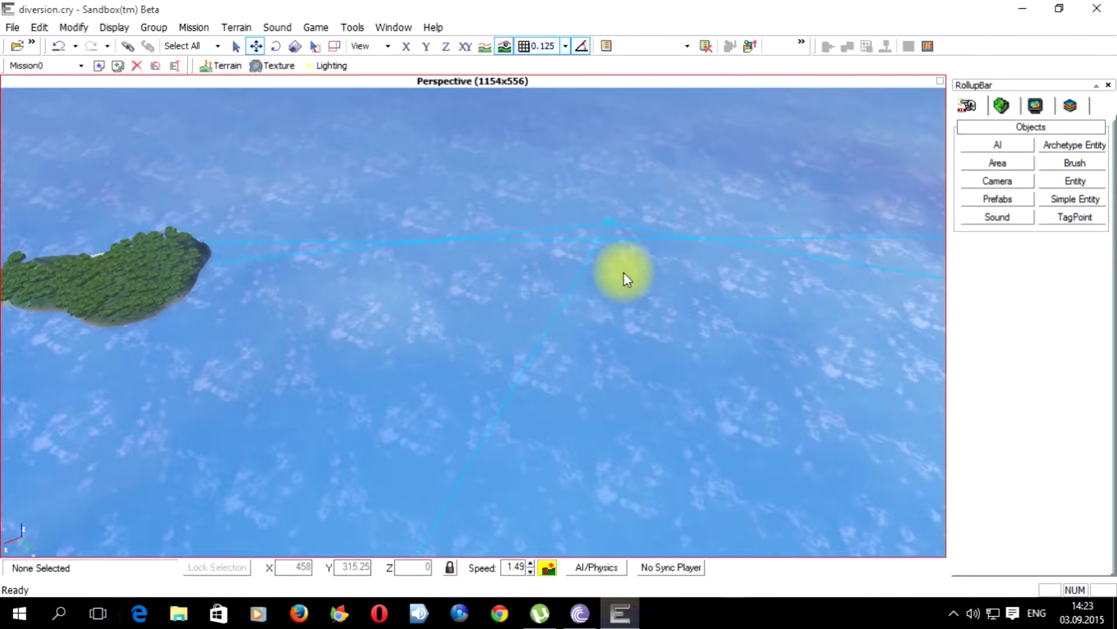
right_drag(624, 272, 212, 267)
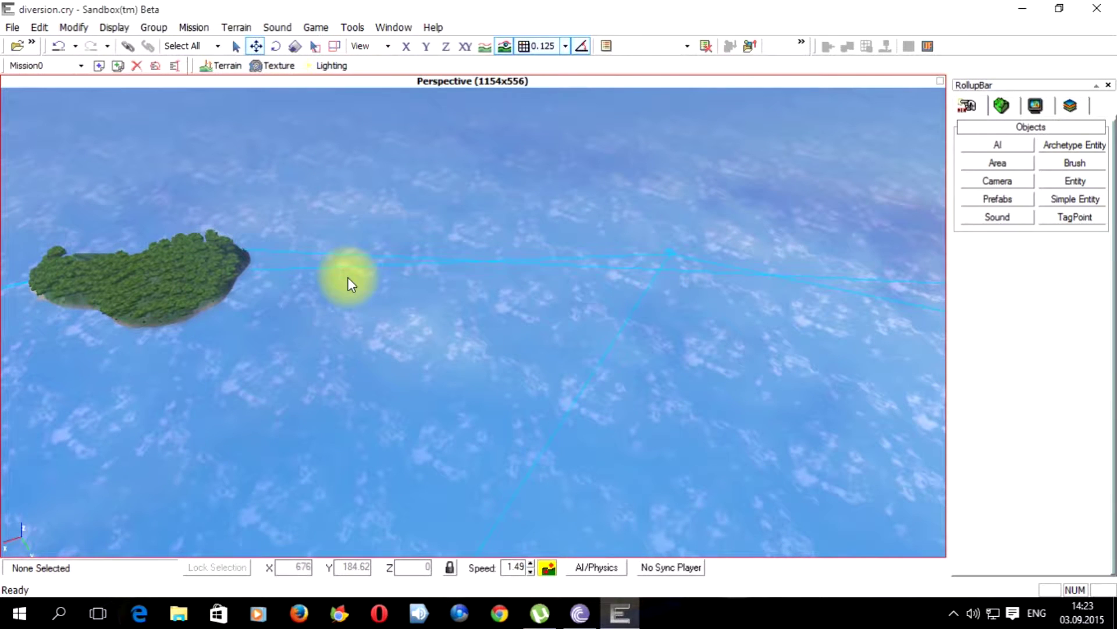
right_drag(611, 257, 646, 287)
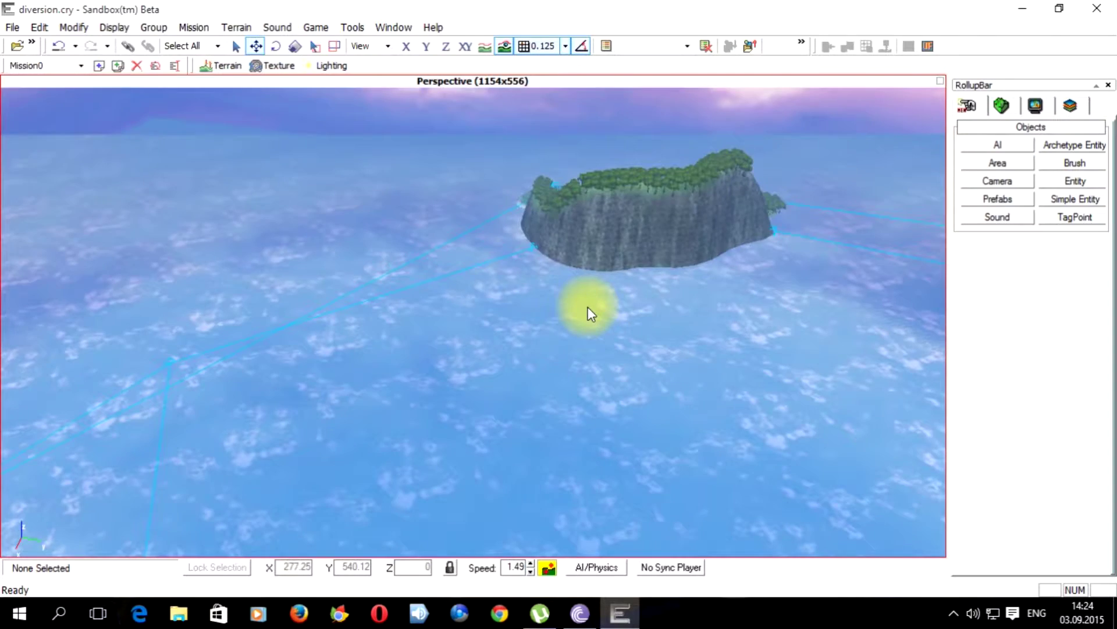
right_drag(588, 308, 564, 310)
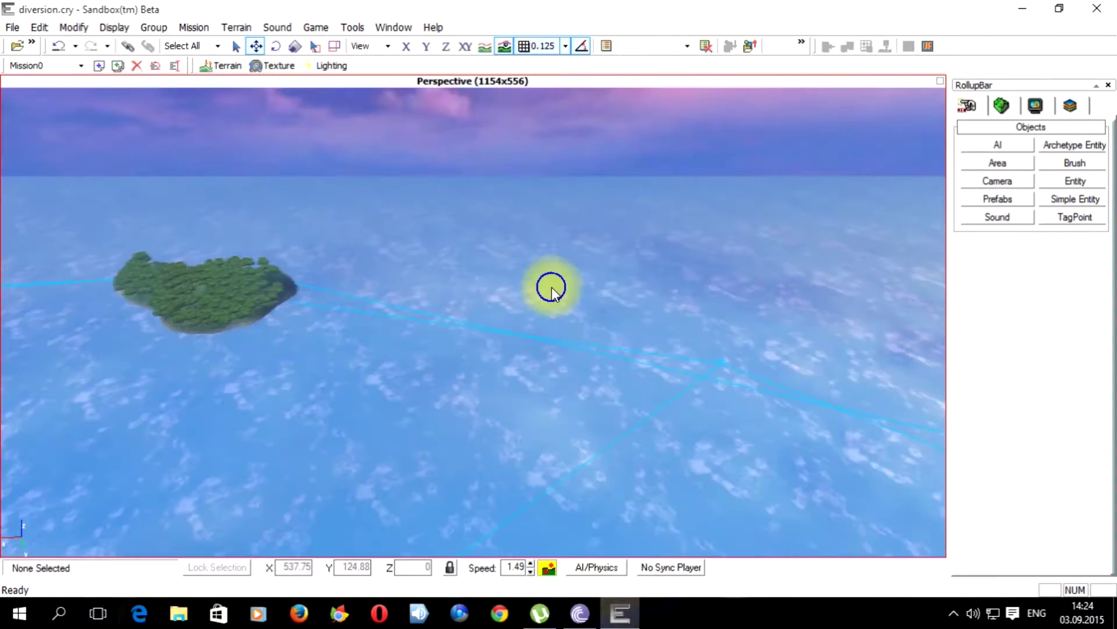
scroll(552, 288, up, 3)
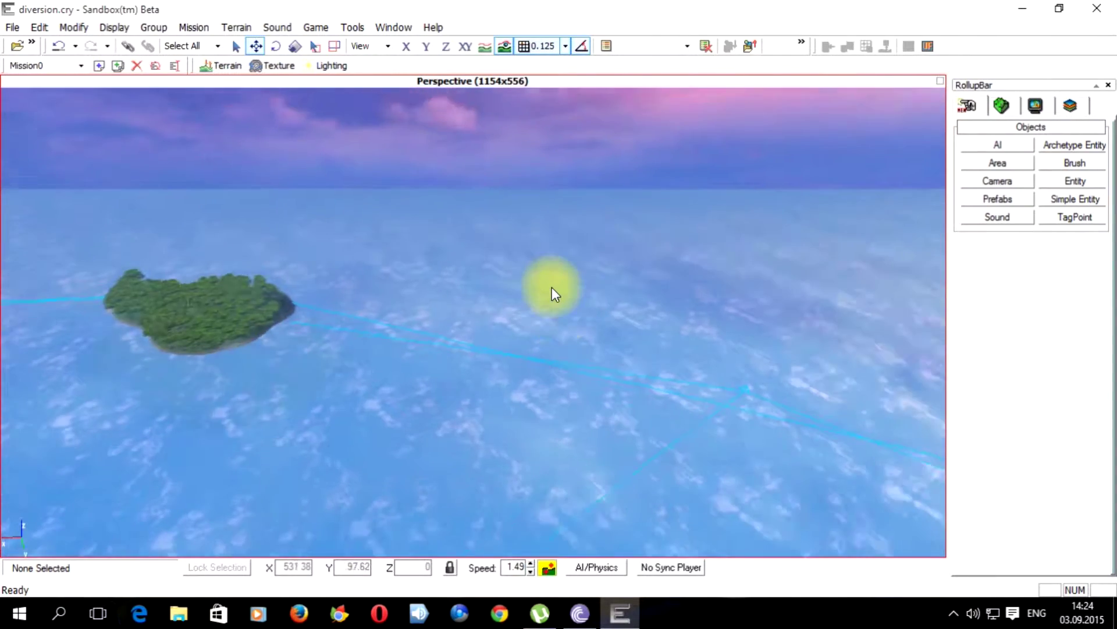
key(w)
right_drag(551, 287, 550, 288)
scroll(550, 289, down, 8)
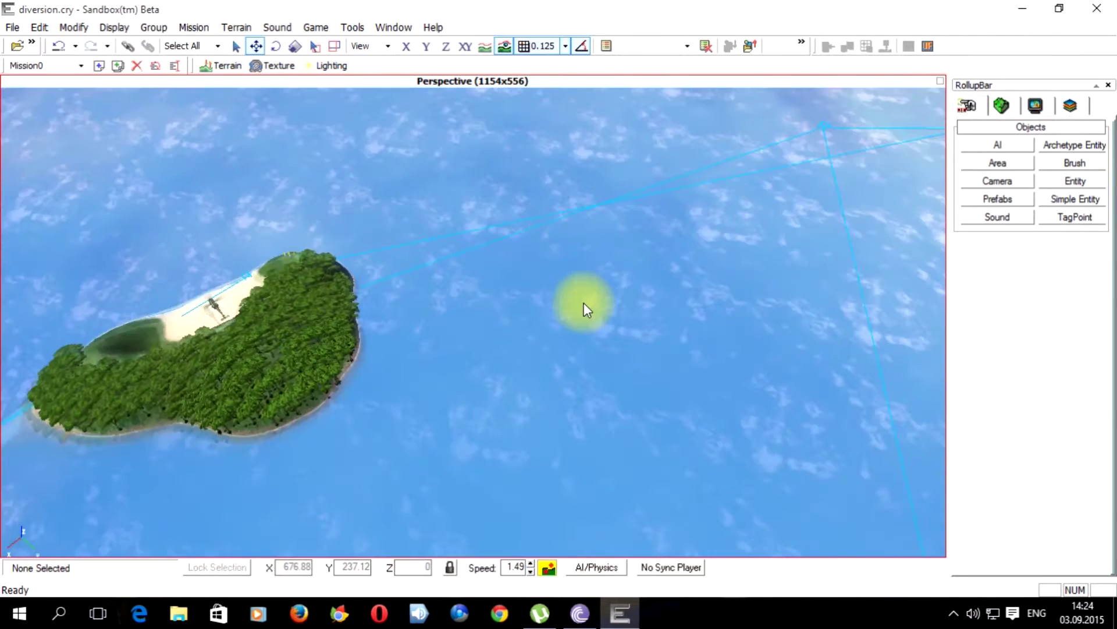
scroll(584, 301, down, 1)
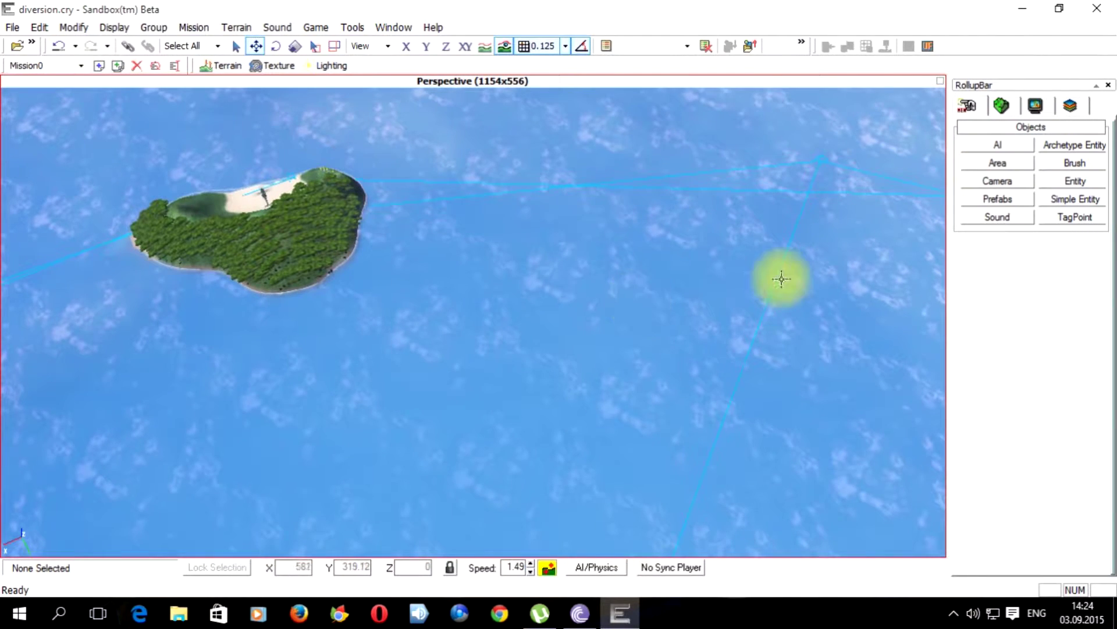
- Start a new Area object of type Shape and set its display colour to pink
click(995, 163)
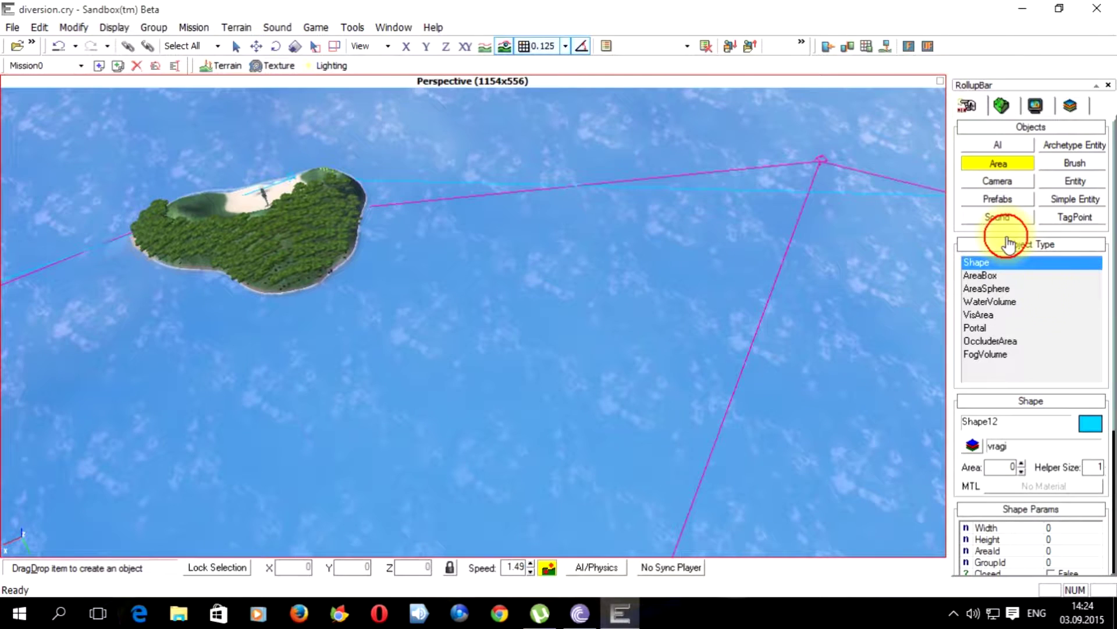
right_drag(656, 265, 638, 264)
scroll(656, 264, up, 4)
scroll(656, 264, down, 4)
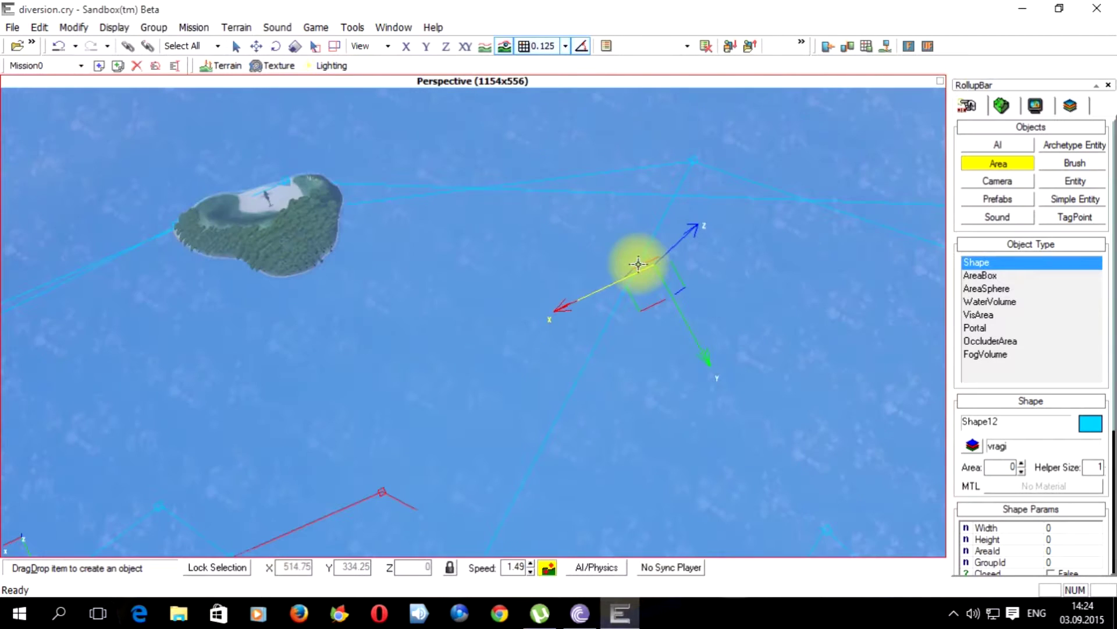
right_drag(743, 186, 743, 187)
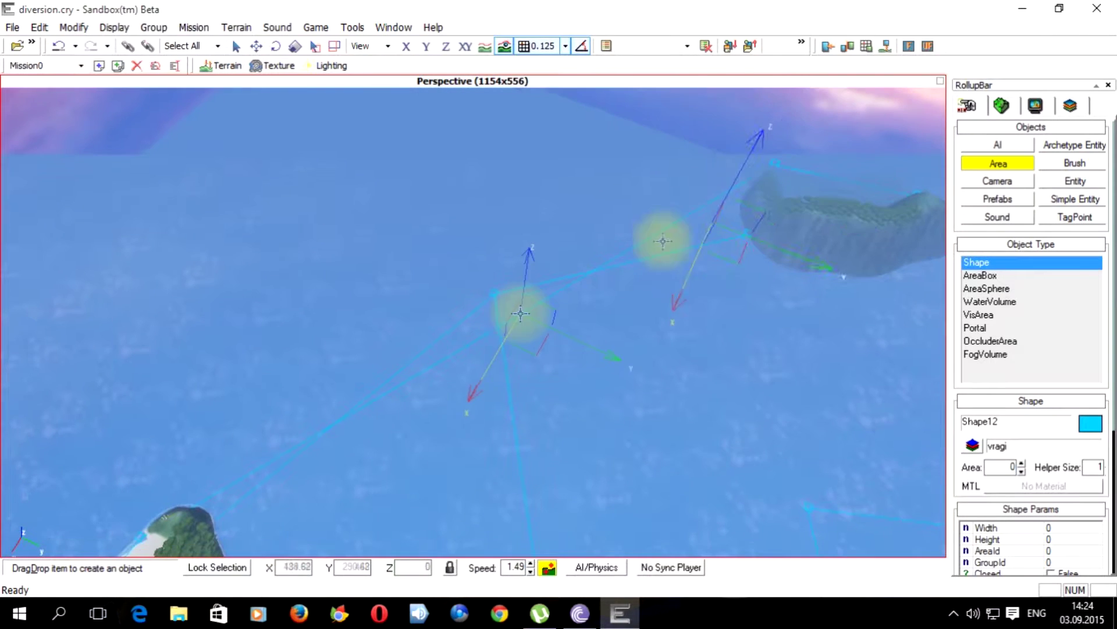
click(538, 294)
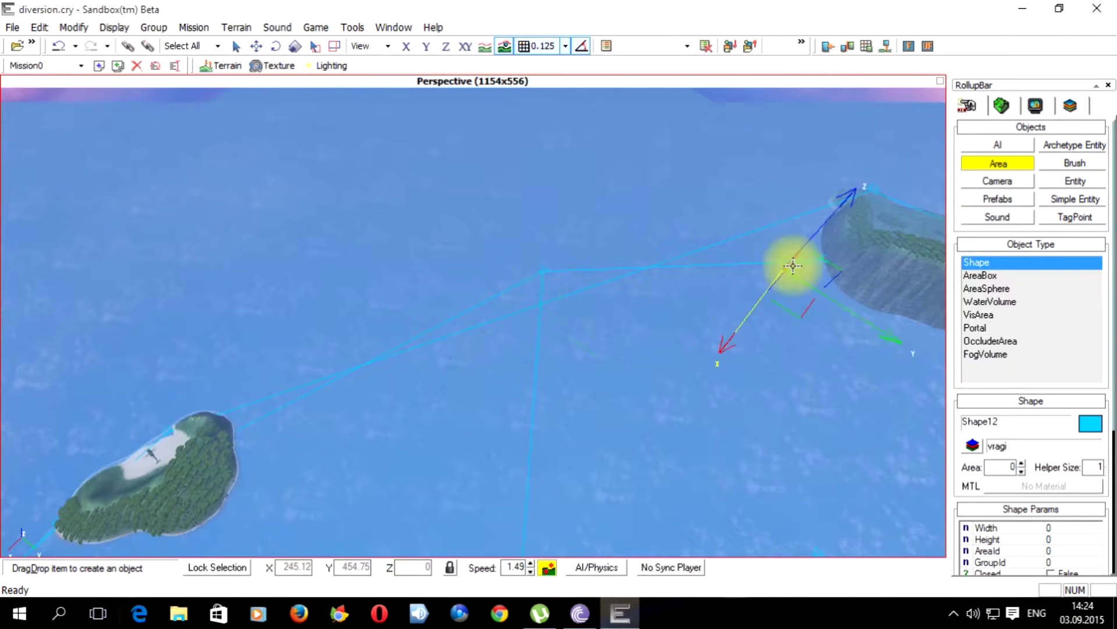
right_drag(524, 319, 530, 310)
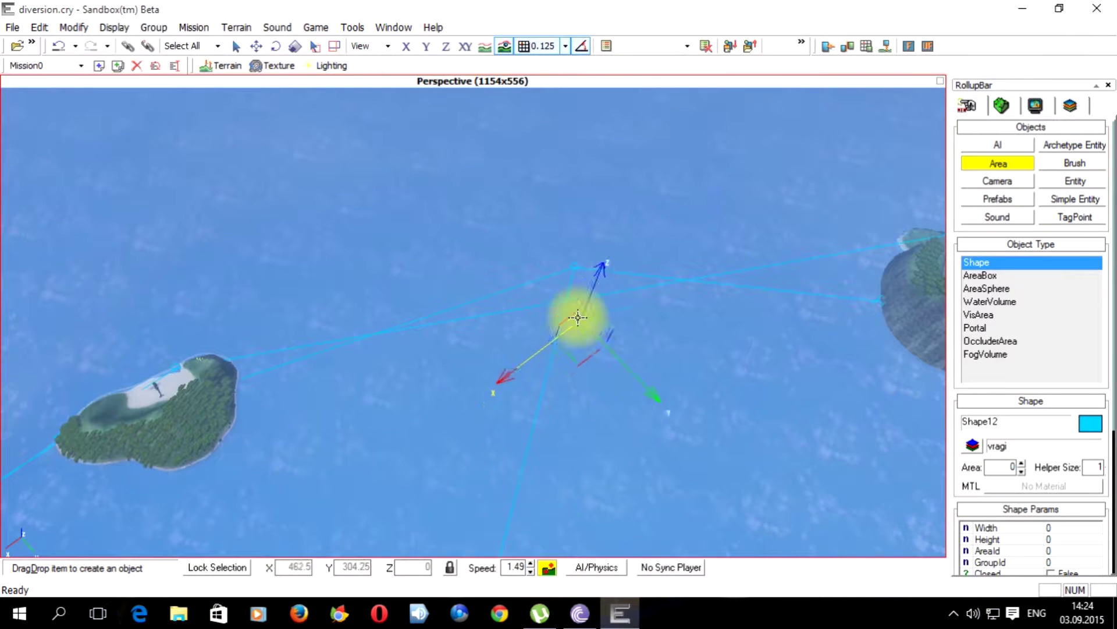
click(1090, 423)
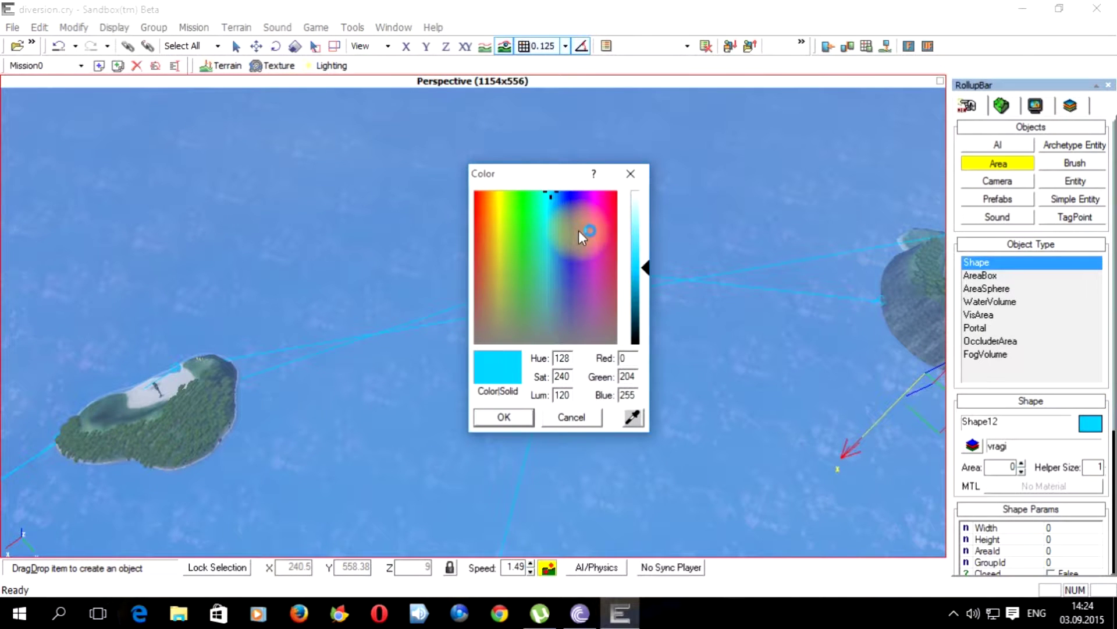
click(607, 208)
click(533, 417)
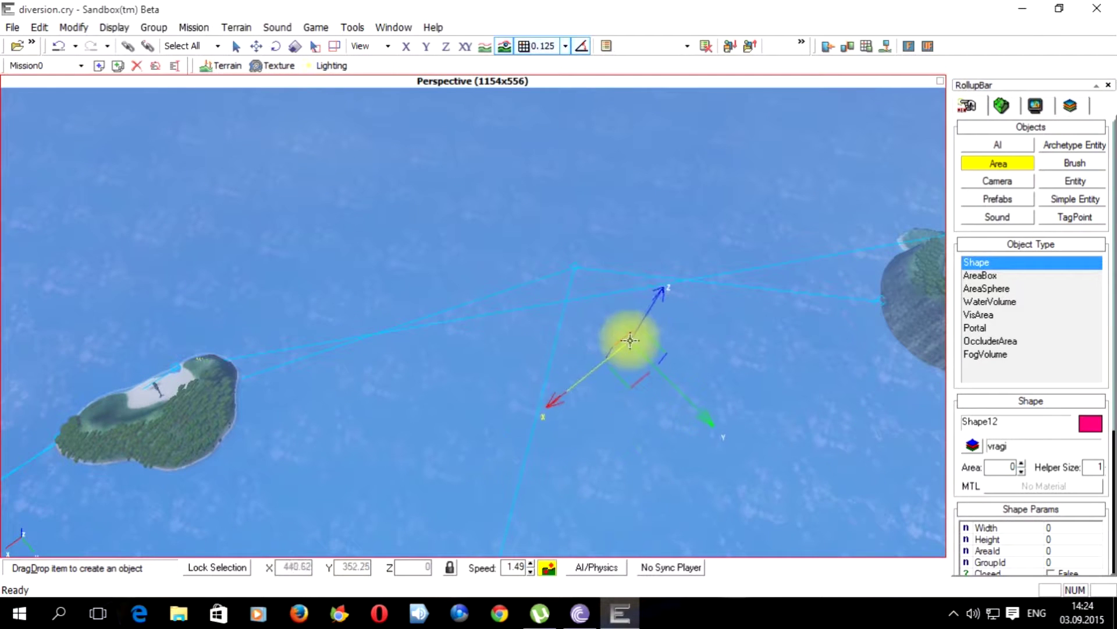
- Lay the shape's first side across the sea, passing the wooded shore of the helicopter island
middle_drag(607, 339, 609, 338)
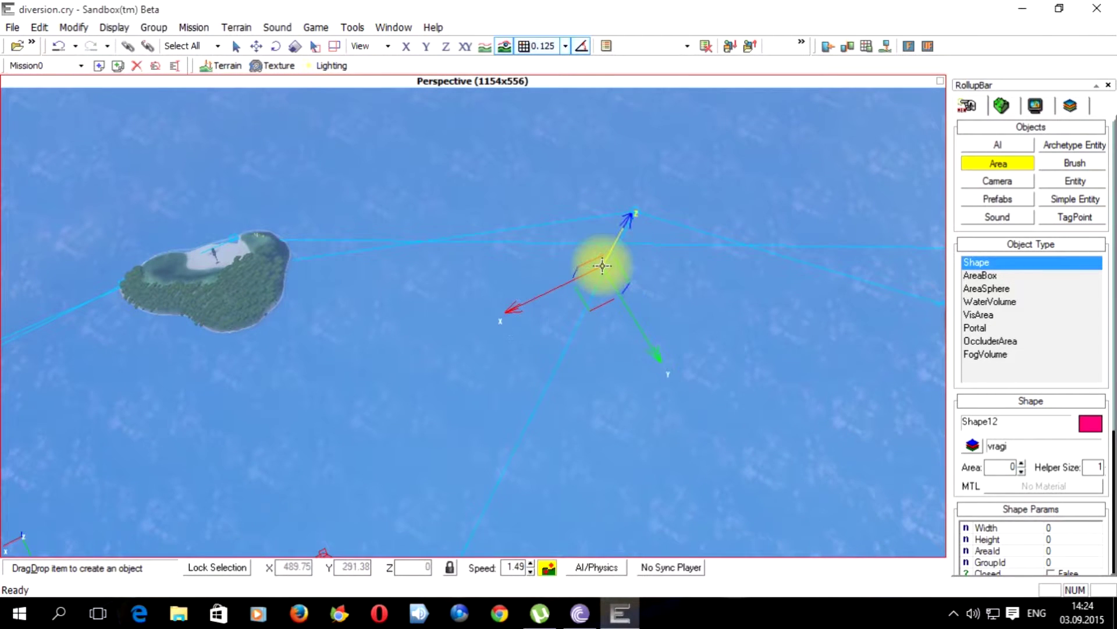
click(602, 265)
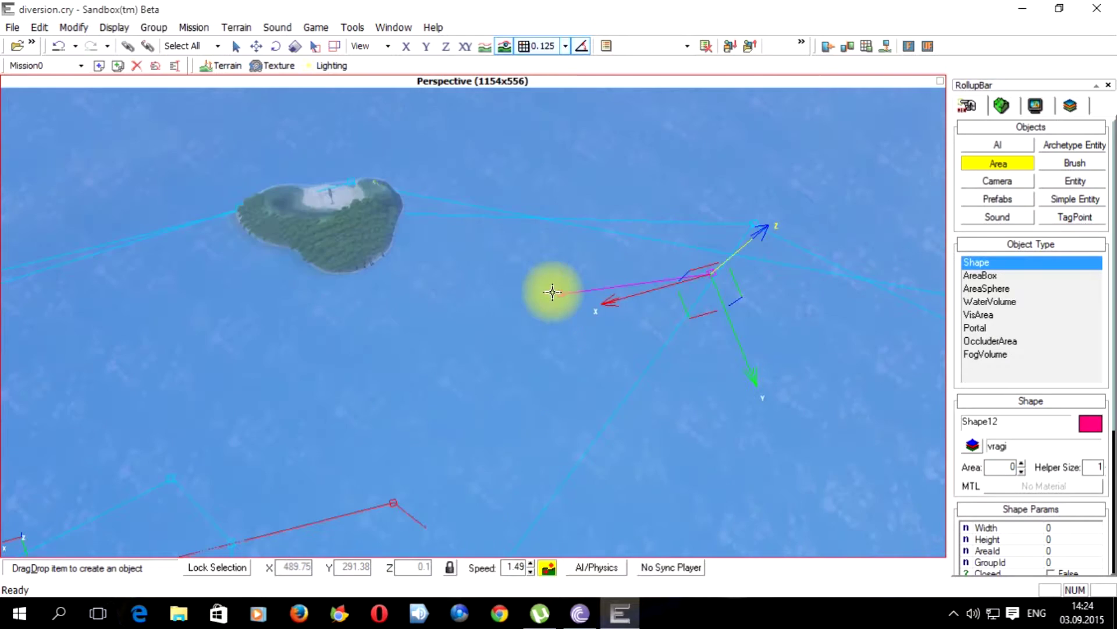
right_drag(553, 292, 505, 249)
click(502, 249)
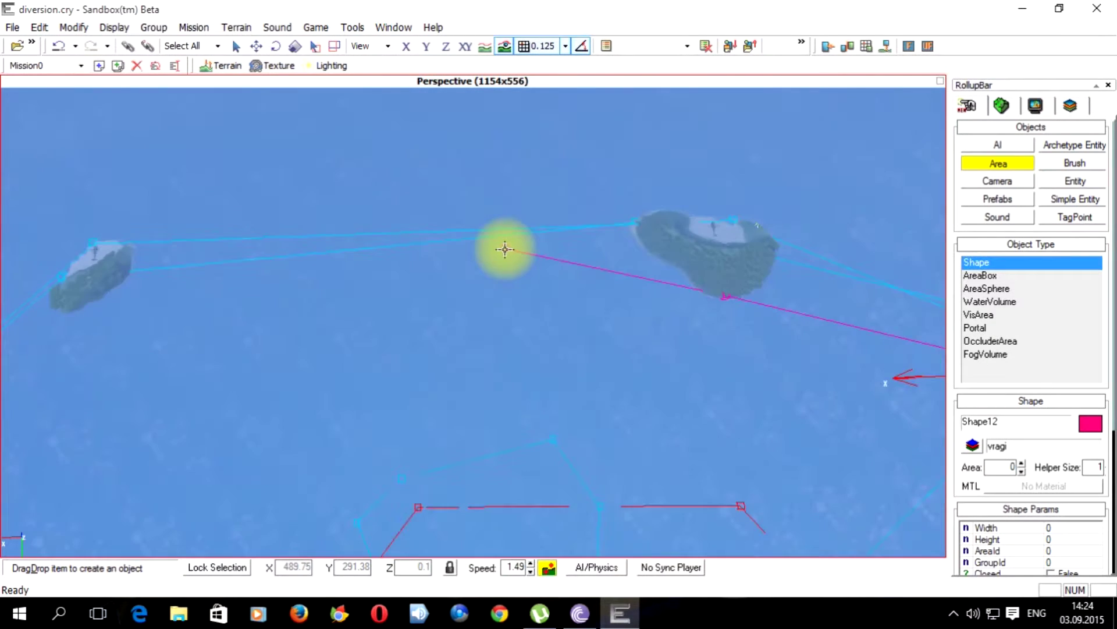
key(w)
key(a)
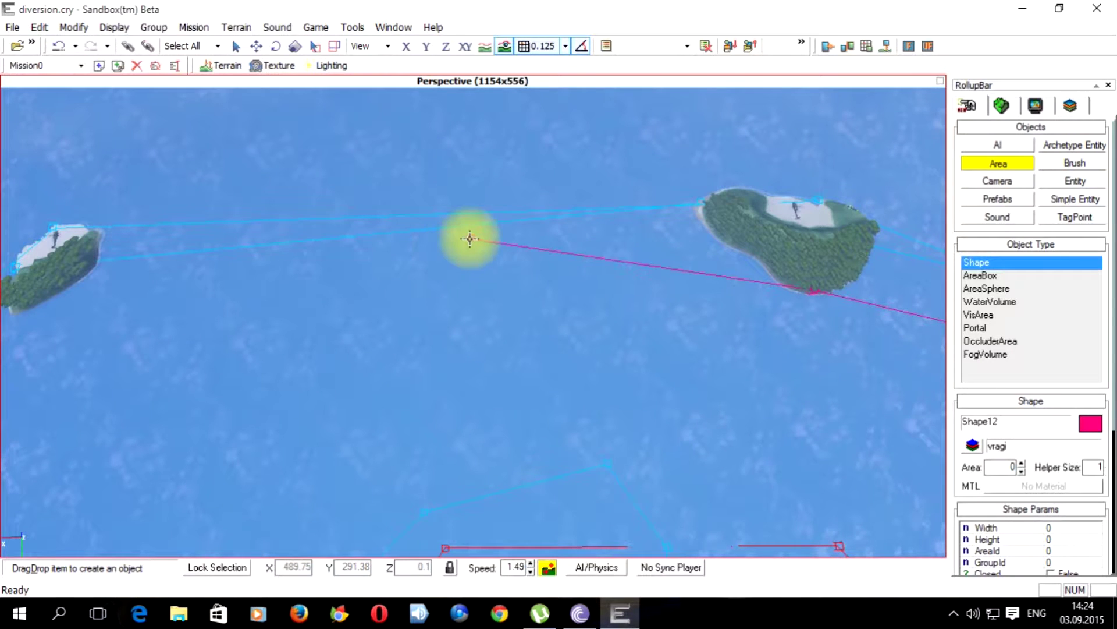
click(216, 248)
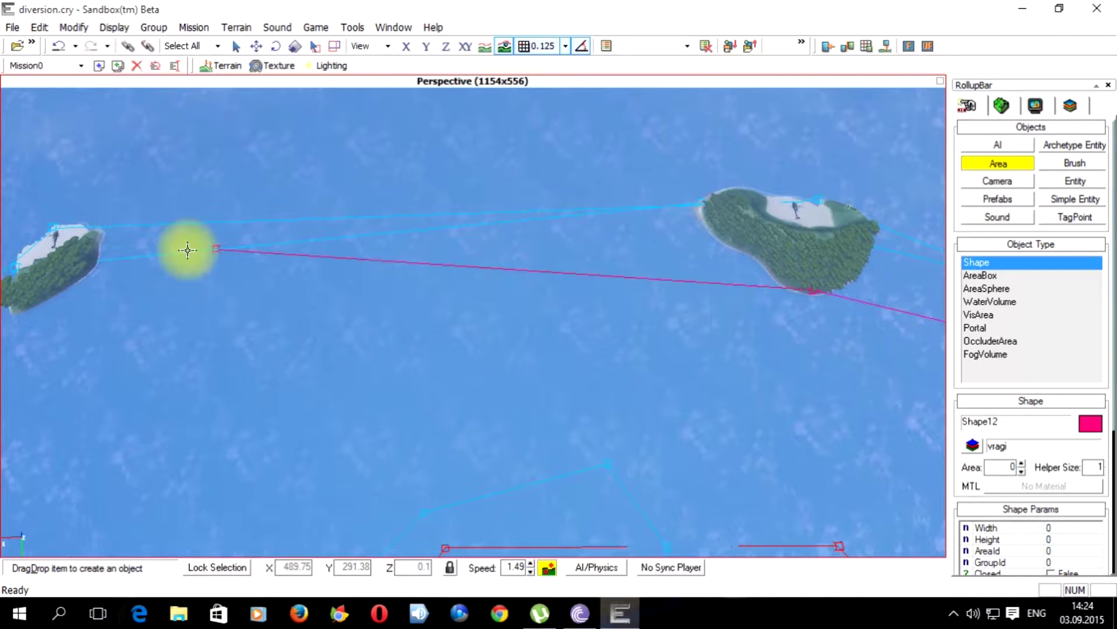
click(423, 280)
- Run the shape's second side back parallel to the first and finish it as a closed narrow strip
right_drag(424, 282, 473, 466)
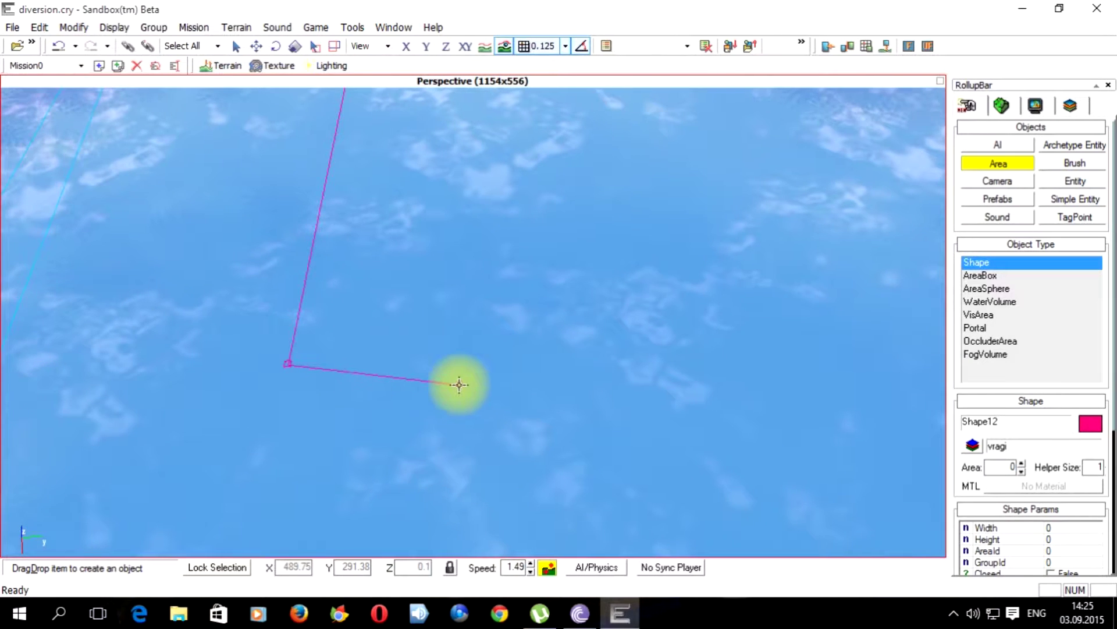
key(s)
right_drag(459, 384, 599, 326)
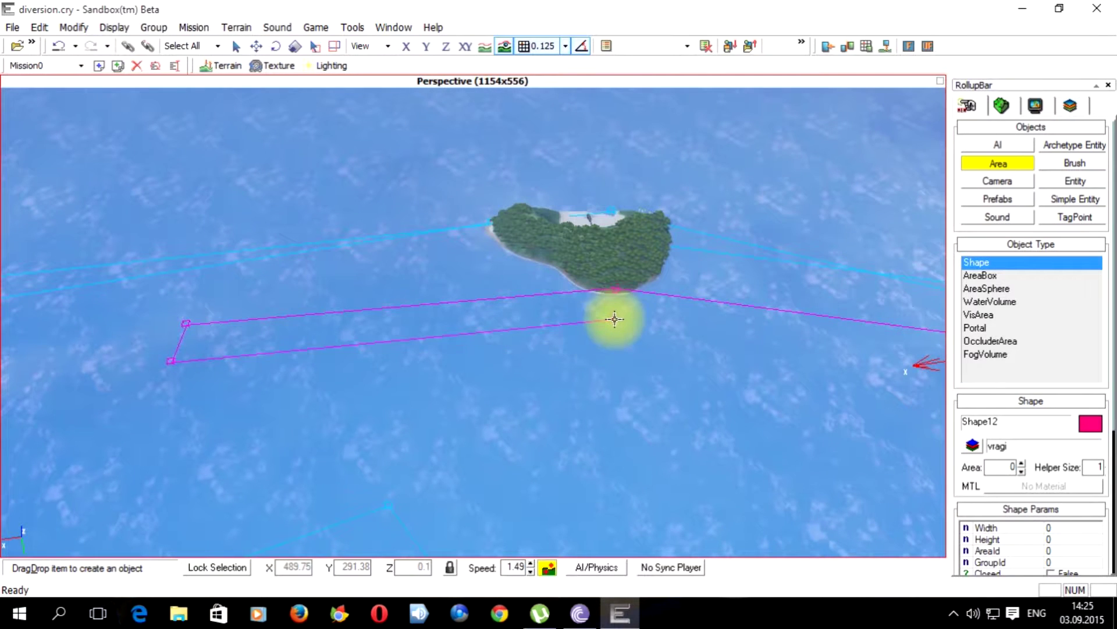
click(613, 320)
right_drag(613, 320, 636, 269)
click(614, 304)
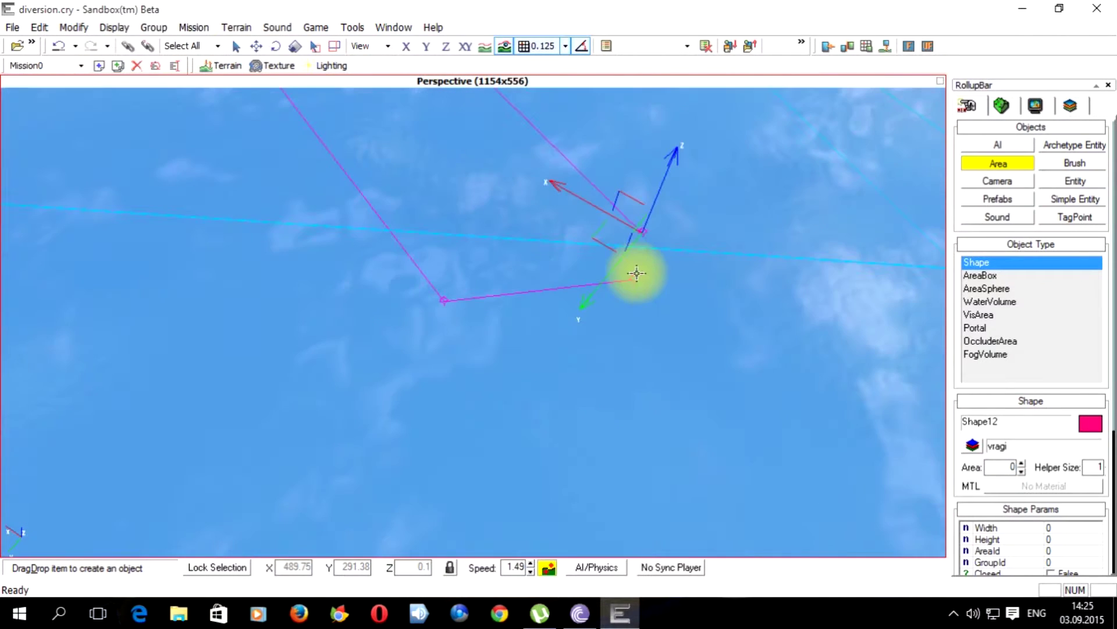
click(642, 236)
scroll(670, 292, down, 1)
click(608, 257)
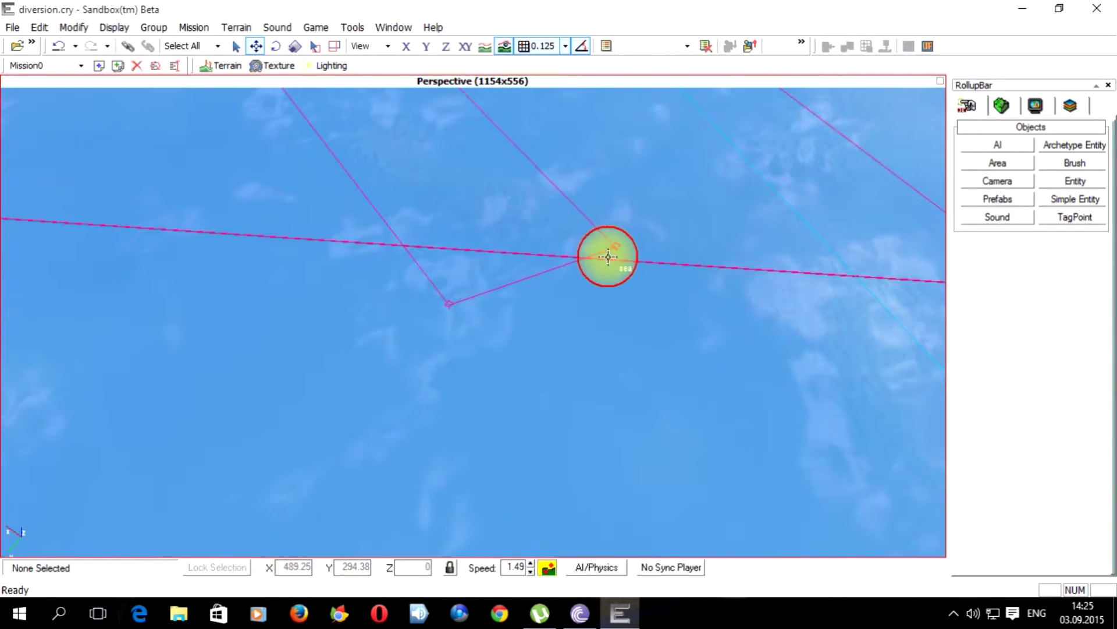
- Edit the pink shape to remove its surplus end point, leaving six points, and deselect it
click(611, 252)
click(994, 484)
click(649, 268)
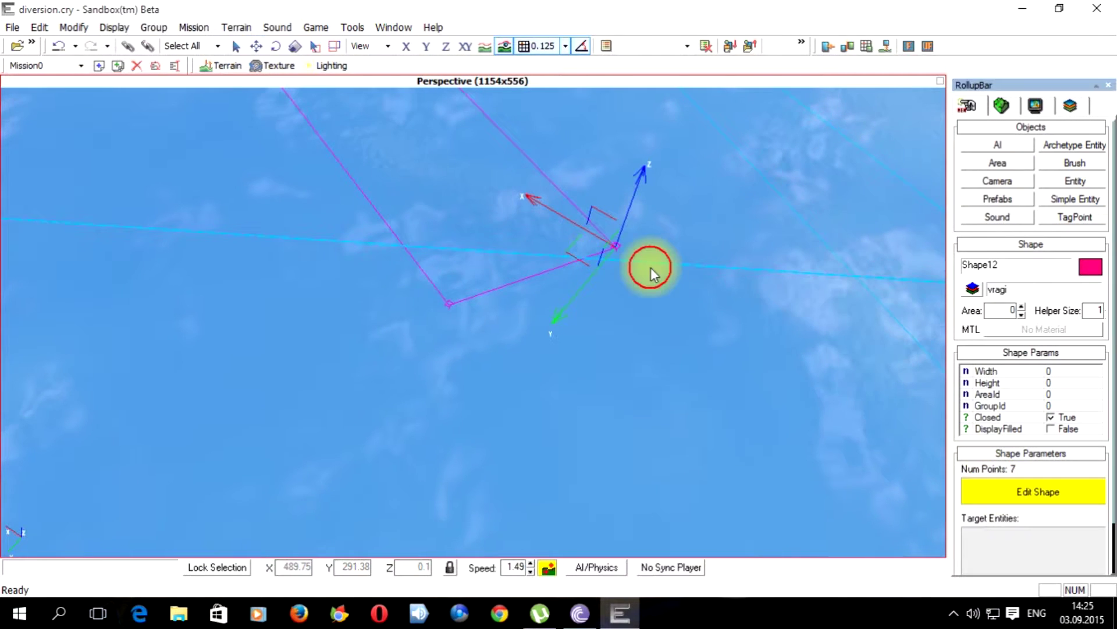
click(667, 323)
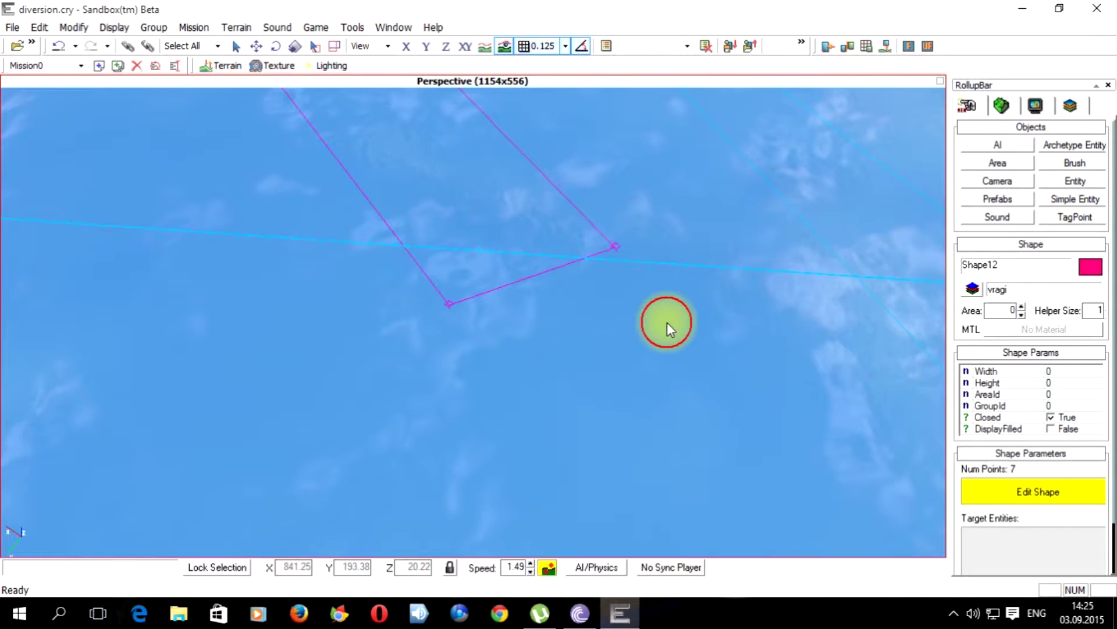
click(1019, 487)
click(743, 396)
- Place an AreaTrigger entity on the island's wooded shore beside the pink strip and adjust its height
key(s)
right_drag(743, 396, 744, 398)
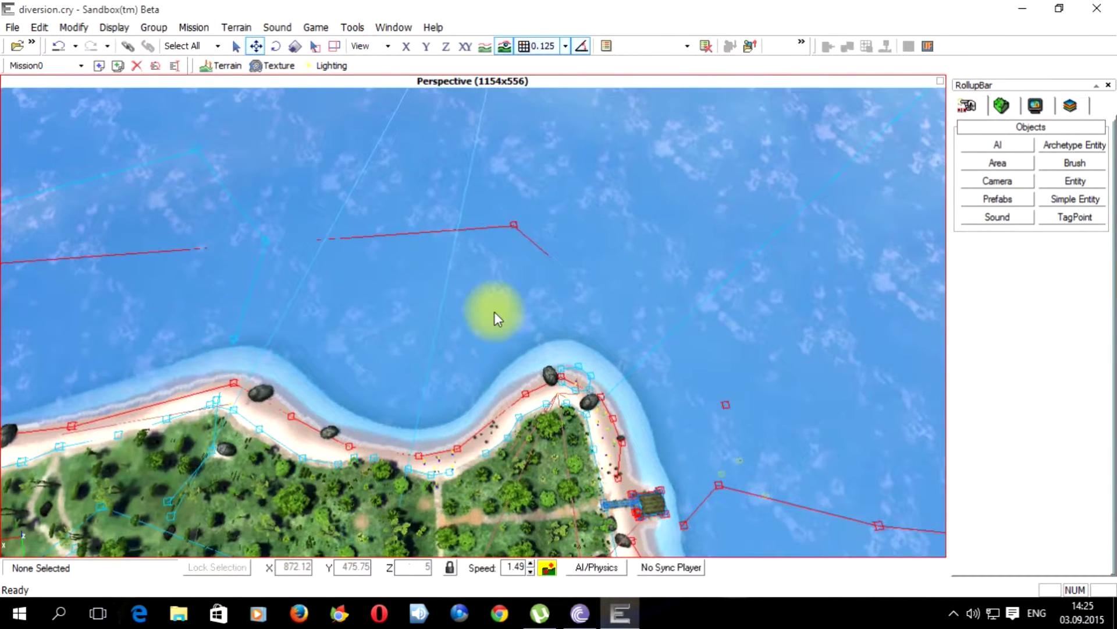
right_drag(494, 312, 561, 333)
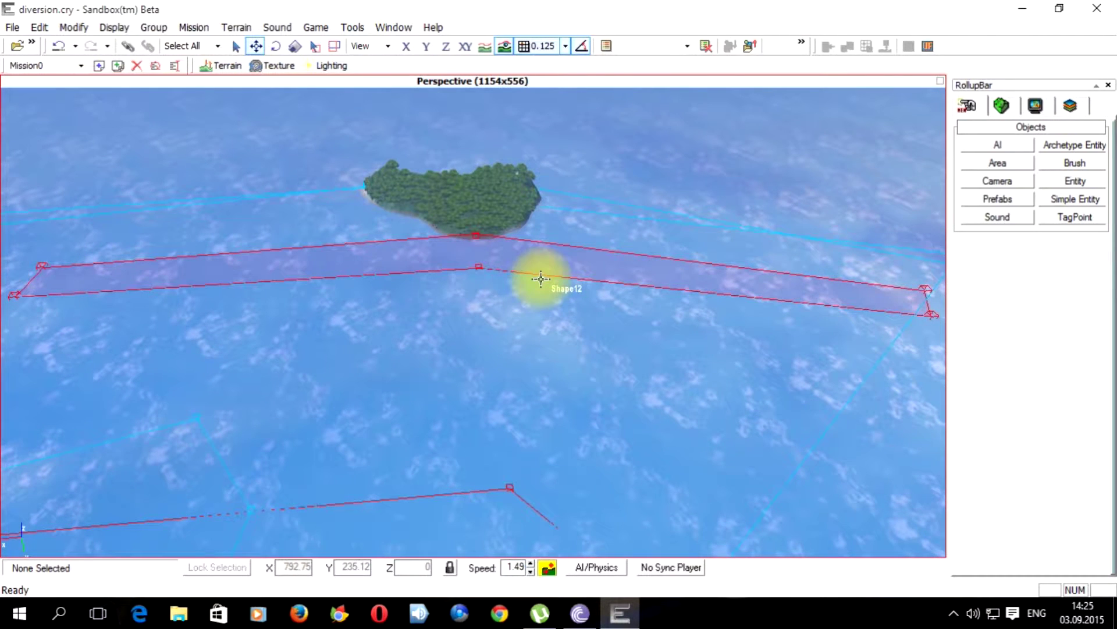
right_drag(546, 269, 566, 219)
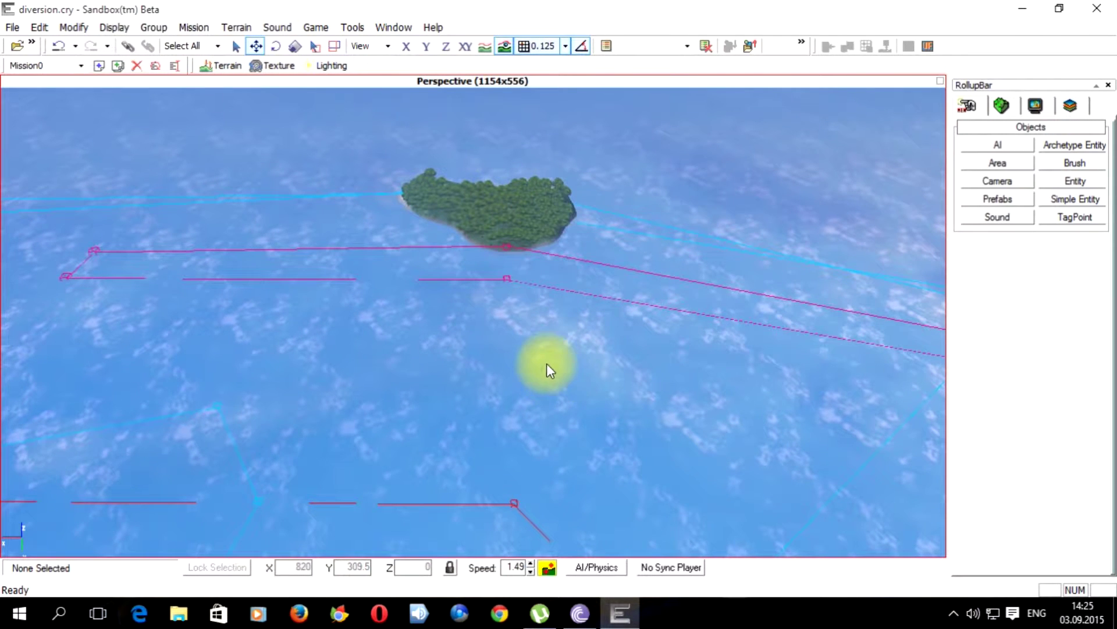
right_drag(543, 366, 529, 369)
key(w)
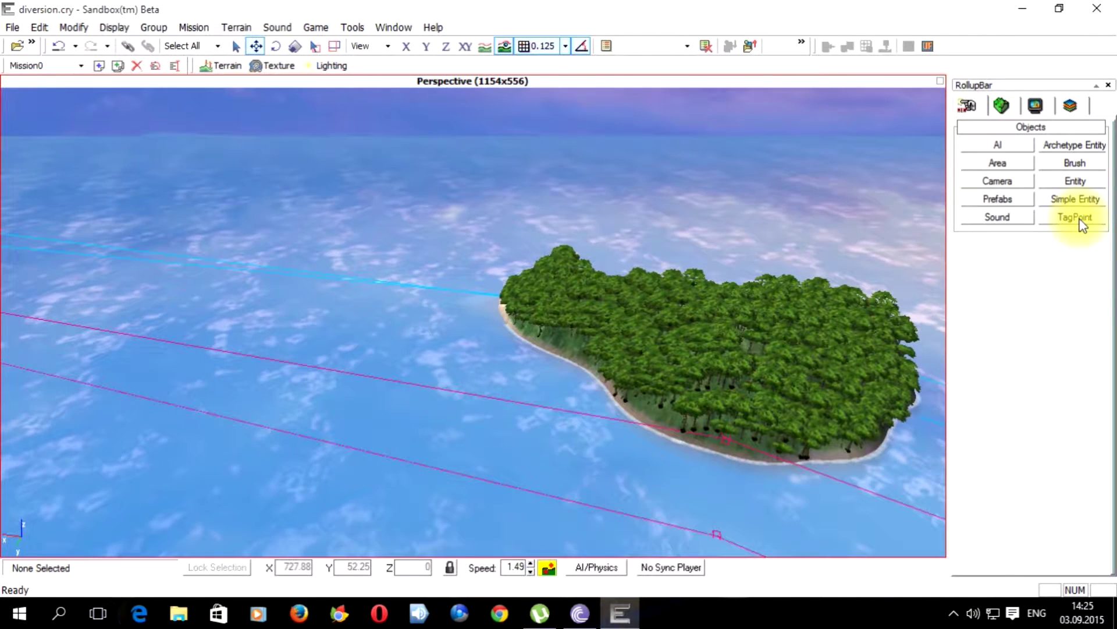
click(1076, 181)
click(1001, 463)
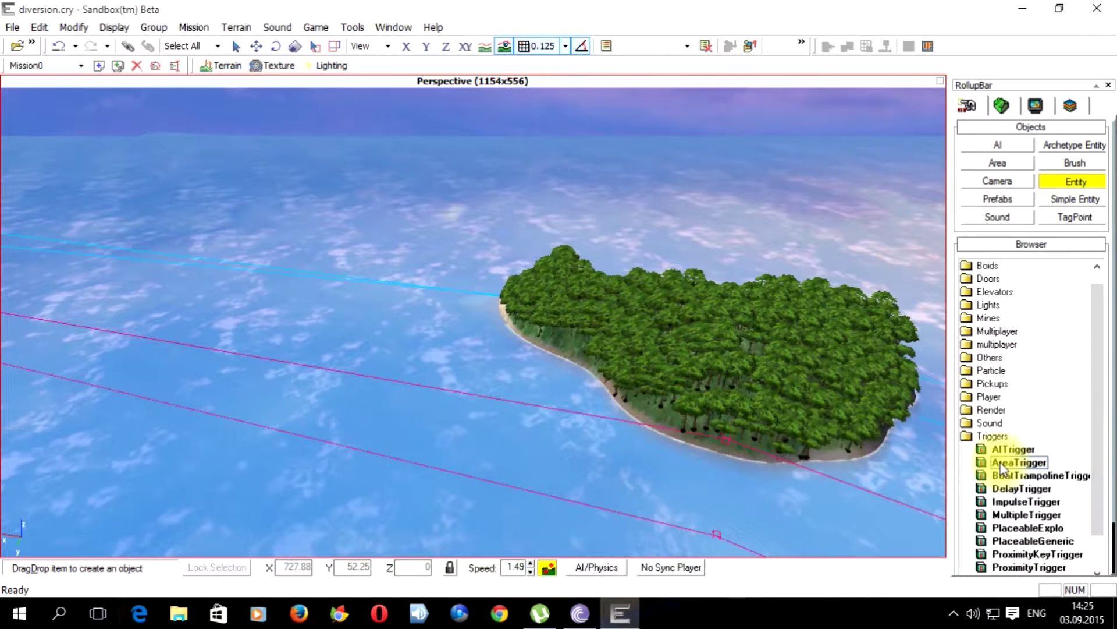
drag(1000, 463, 709, 434)
key(w)
right_drag(709, 433, 707, 431)
click(644, 385)
drag(434, 567, 434, 559)
- Select the pink shape and pick the shore's AreaTrigger as its target entity
key(s)
right_drag(465, 442, 490, 387)
click(429, 419)
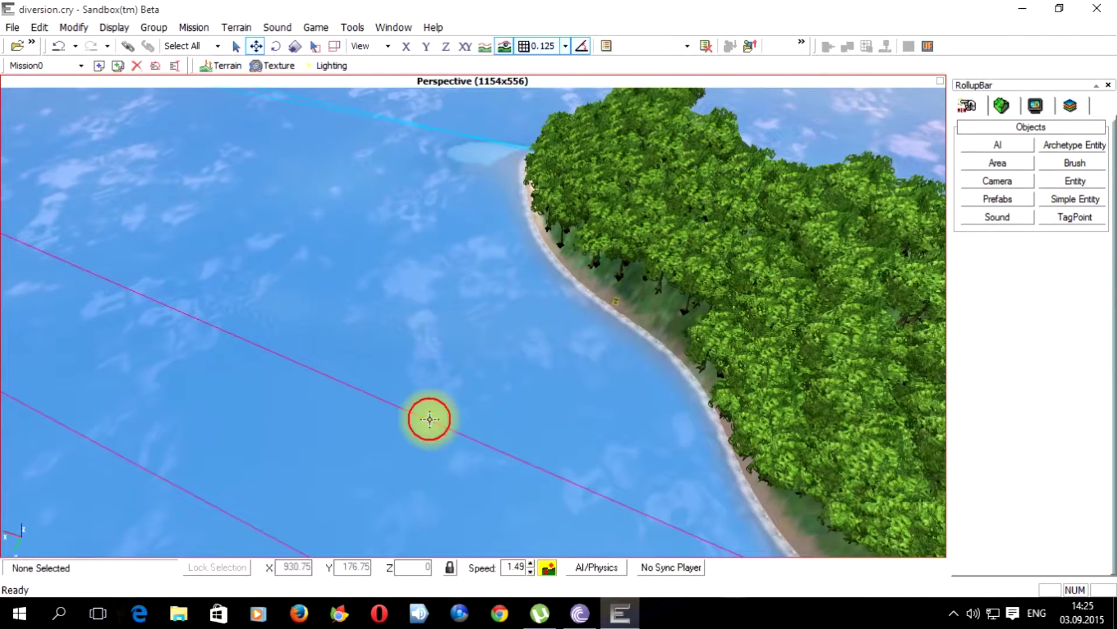
click(429, 423)
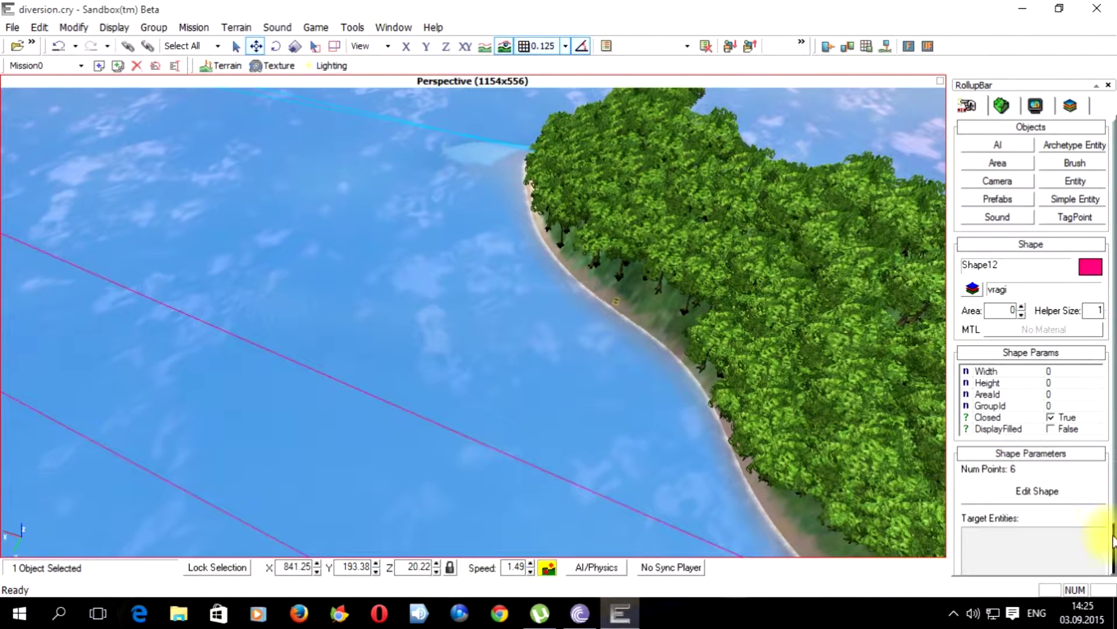
drag(1110, 531, 1111, 568)
click(990, 562)
right_drag(671, 400, 675, 400)
key(w)
scroll(675, 400, up, 5)
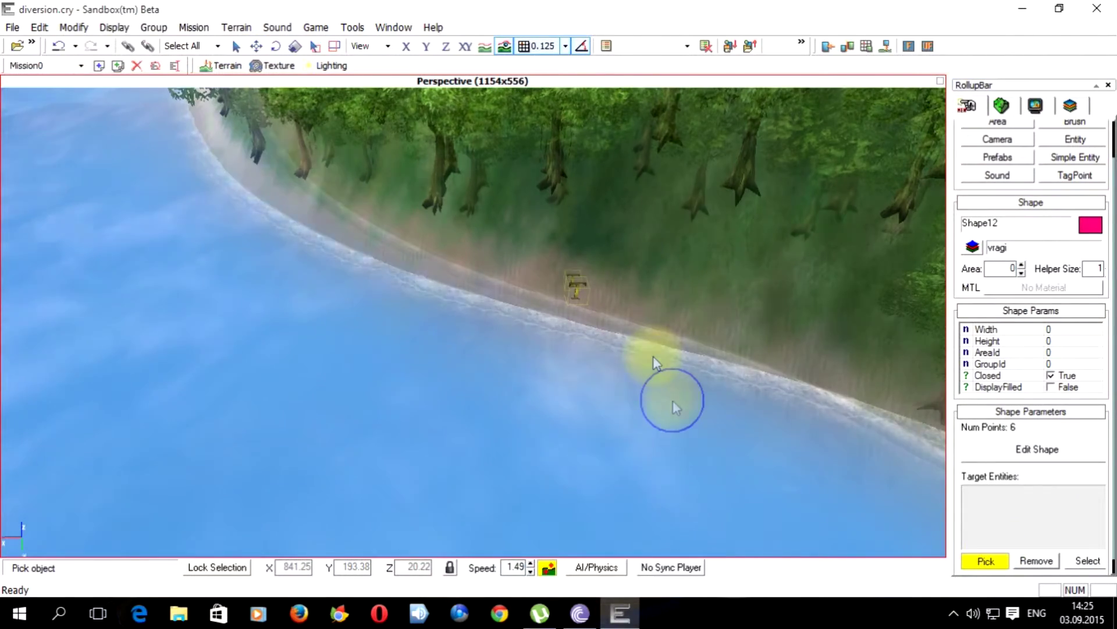
click(581, 294)
scroll(615, 300, down, 5)
right_drag(640, 333, 316, 324)
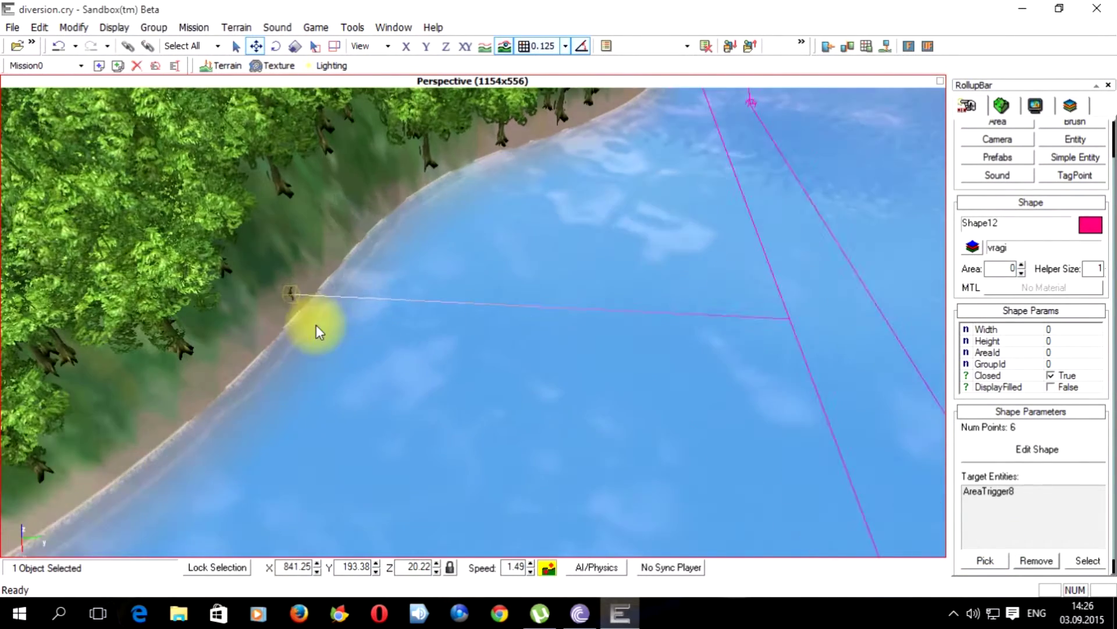
- Link the shore AreaTrigger's On Enter event to the helicopter parked on the island's beach
click(292, 295)
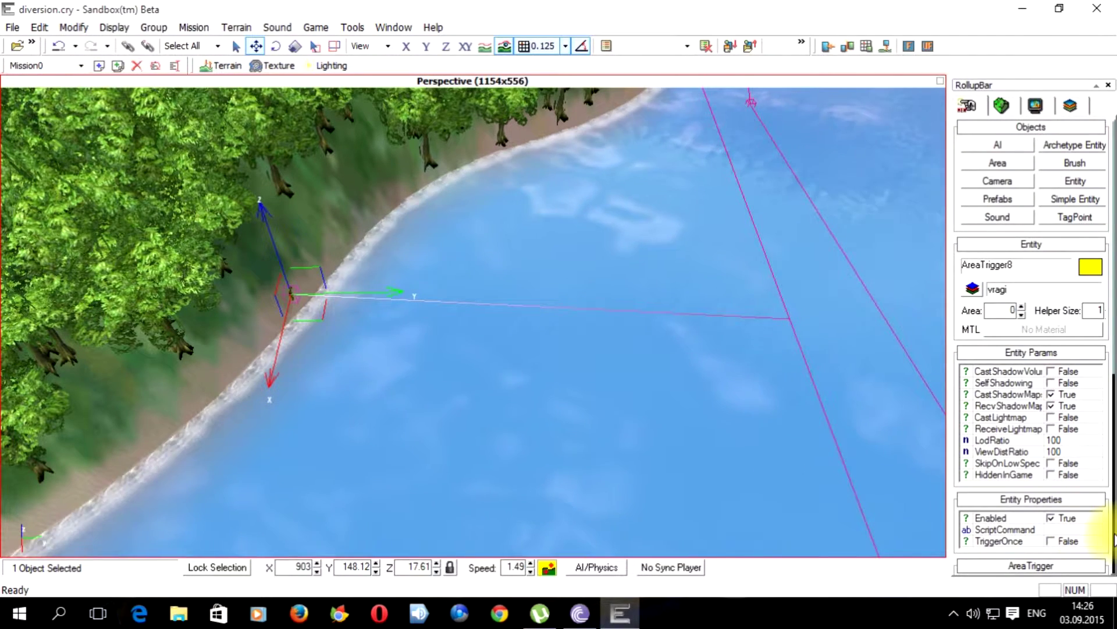
scroll(1036, 436, down, 5)
click(996, 342)
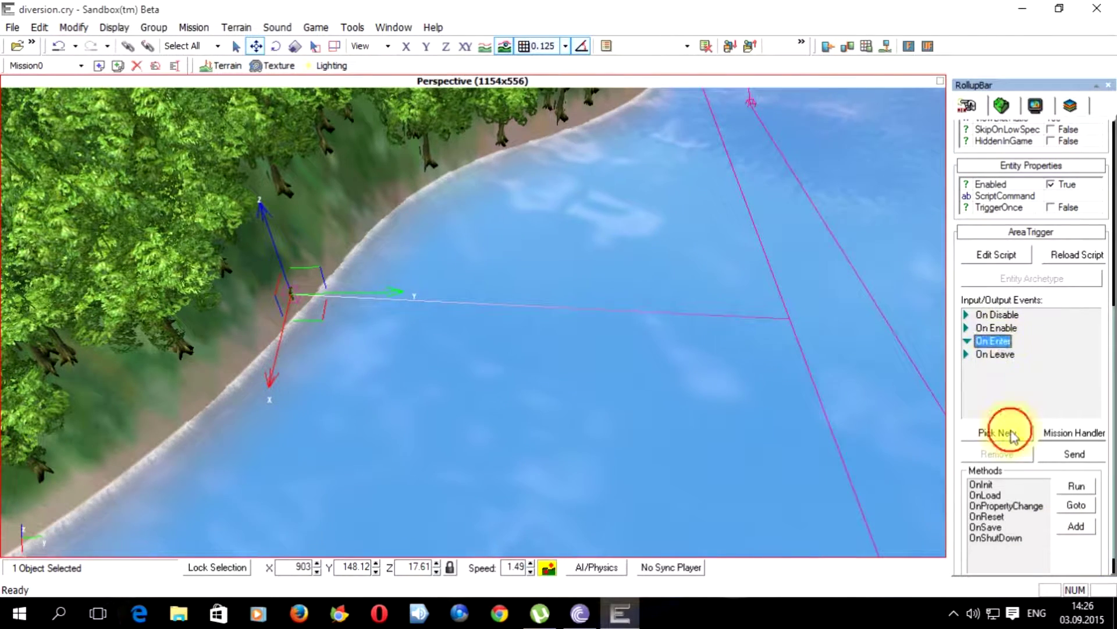
click(1008, 435)
right_drag(778, 408, 588, 399)
scroll(592, 398, down, 5)
scroll(594, 397, up, 5)
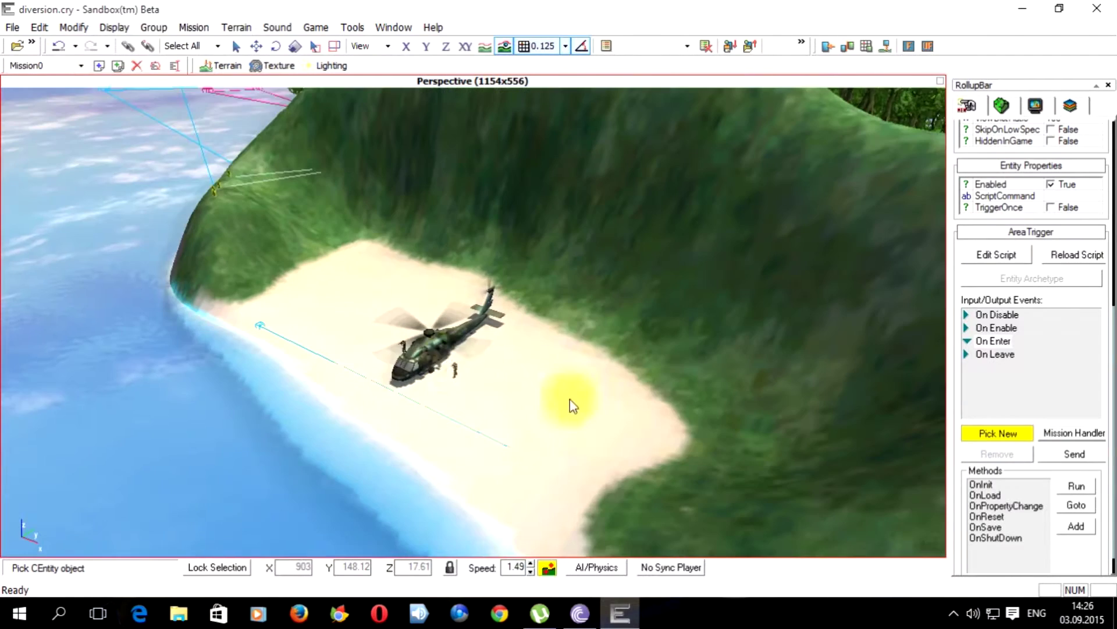
click(448, 361)
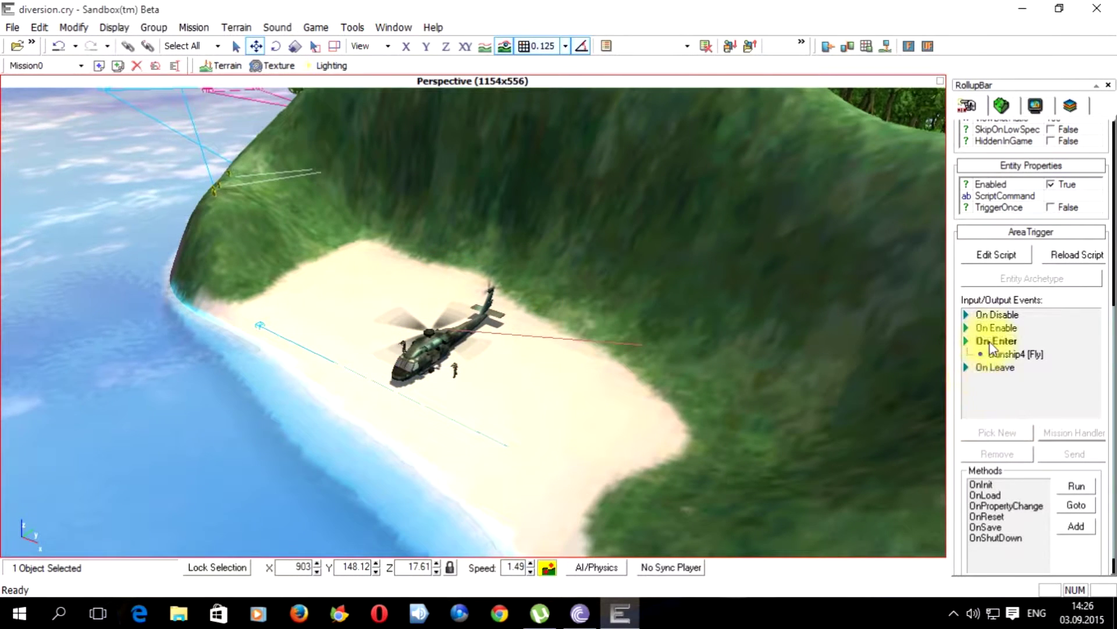
- Change the helicopter's action under the On Enter event to GoAttack and clear the selection
click(1002, 353)
click(1003, 353)
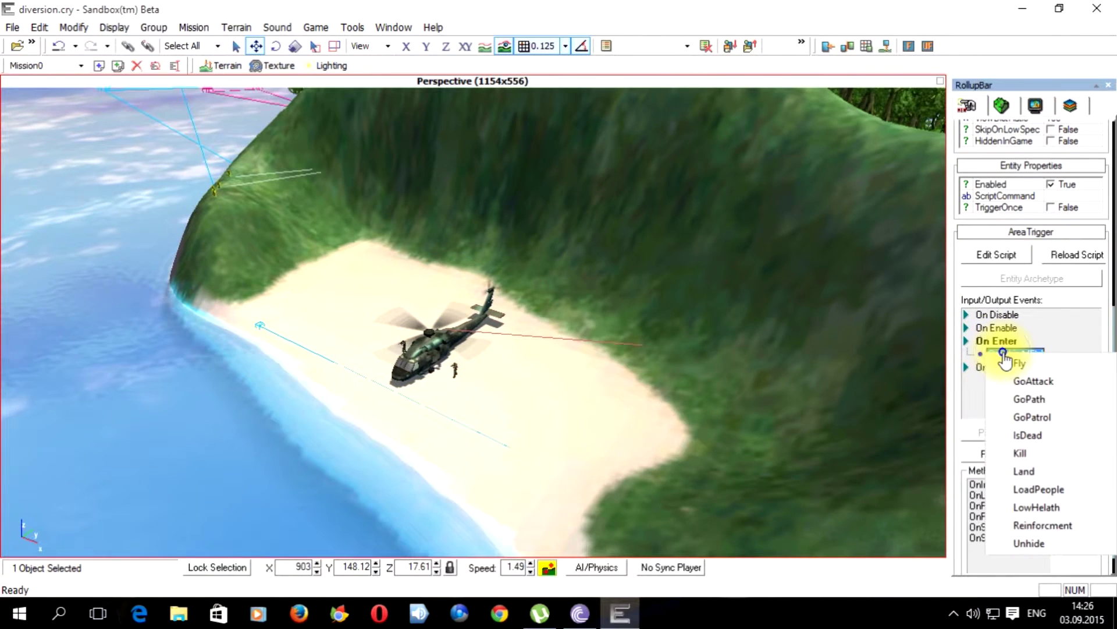
click(1047, 382)
click(680, 431)
- Clone the blue attack tag point from the open sea and place the copy near the pink strip
key(w)
right_drag(677, 424, 676, 424)
key(w)
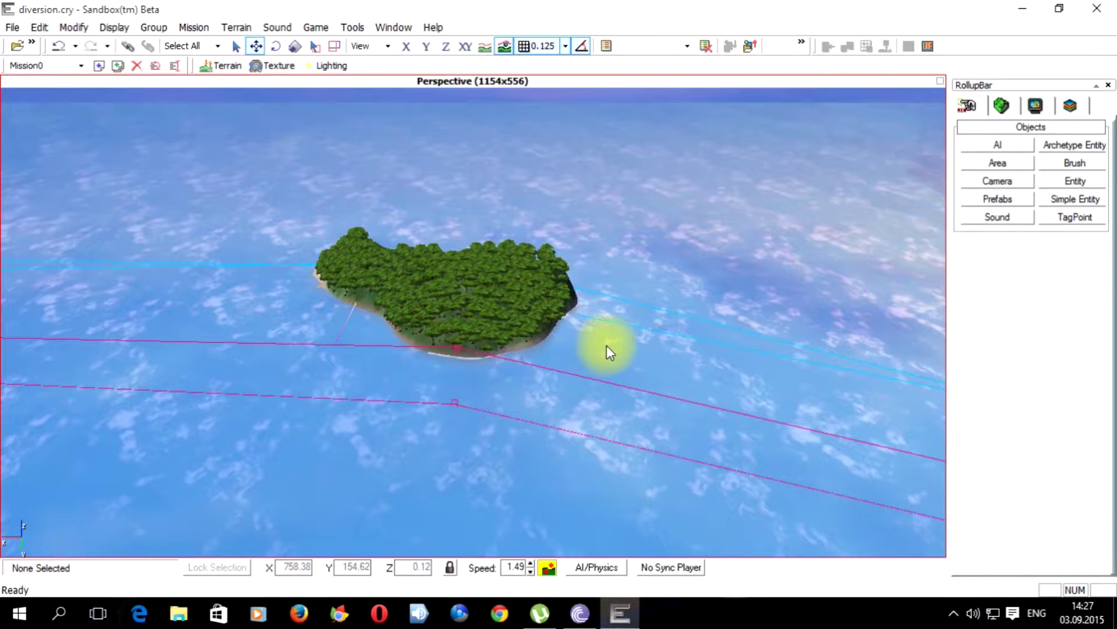
right_drag(607, 344, 571, 384)
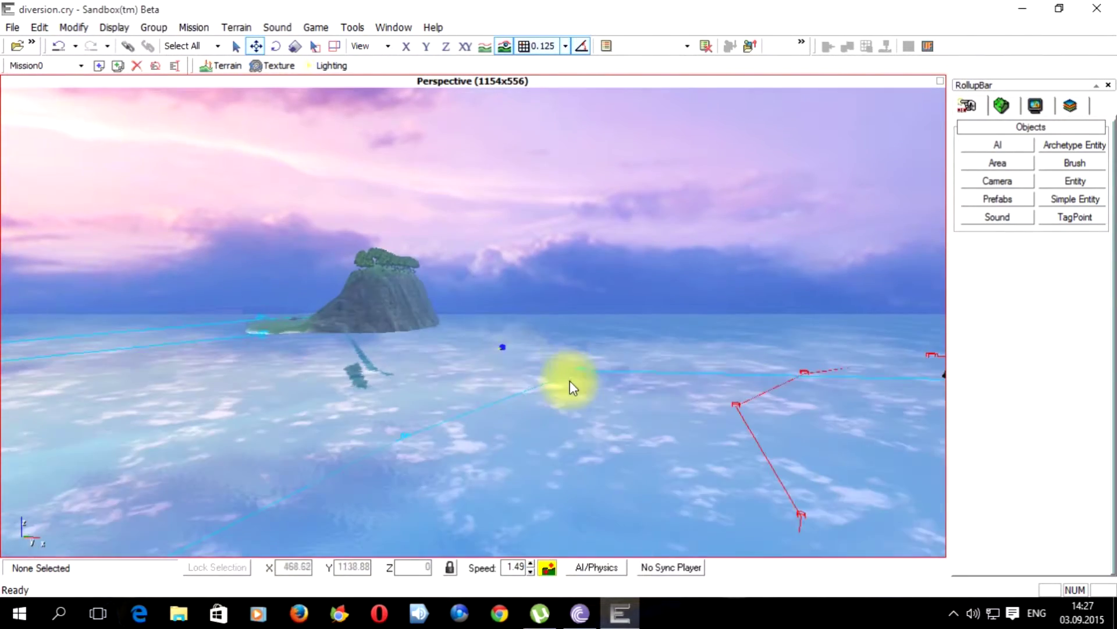
click(504, 348)
mouse_move(504, 348)
right_down()
mouse_move(506, 378)
mouse_move(528, 387)
mouse_move(506, 371)
mouse_move(553, 372)
right_up()
key(w)
key(ctrl+c)
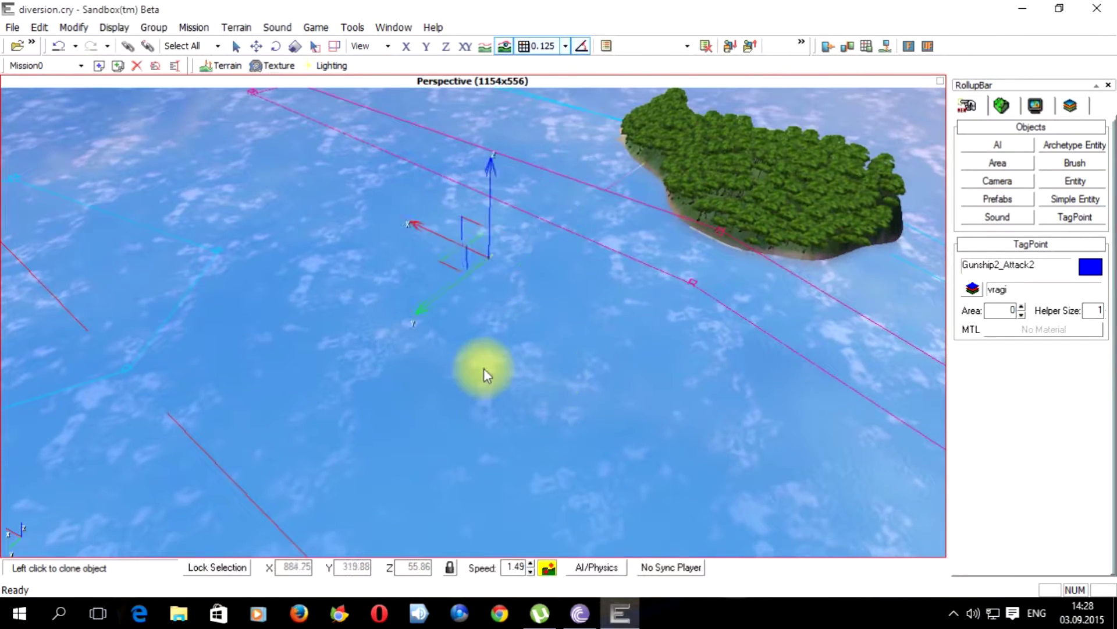
right_drag(484, 368, 489, 372)
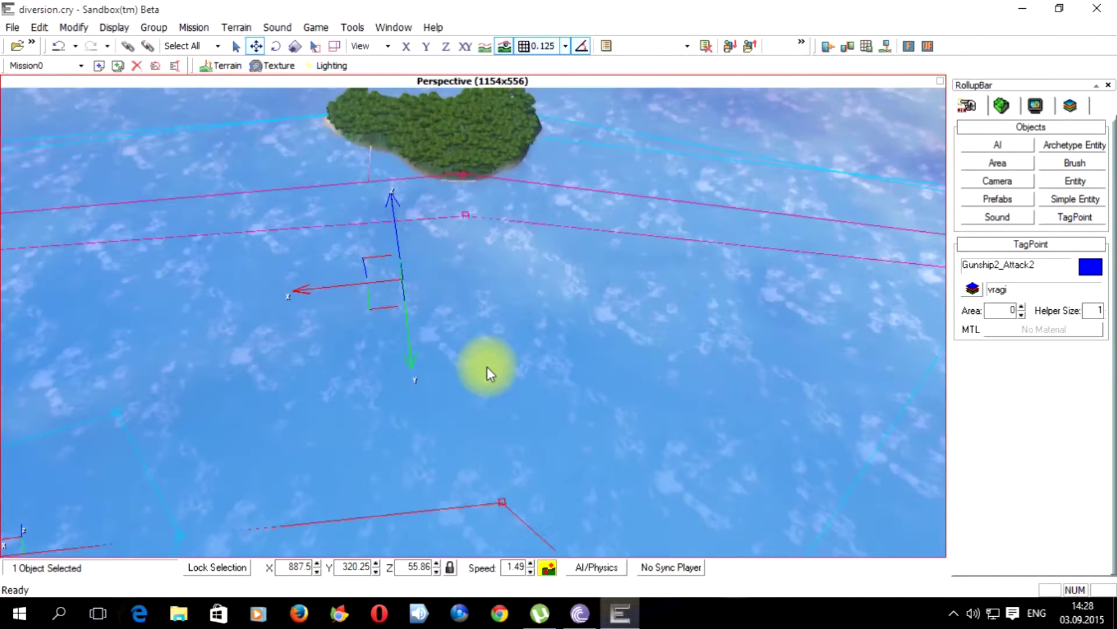
- Move the cloned tag point over the wooded island, to about X 843.78 and Y 164.17
key(s)
right_drag(487, 367, 448, 341)
key(d)
drag(375, 569, 413, 618)
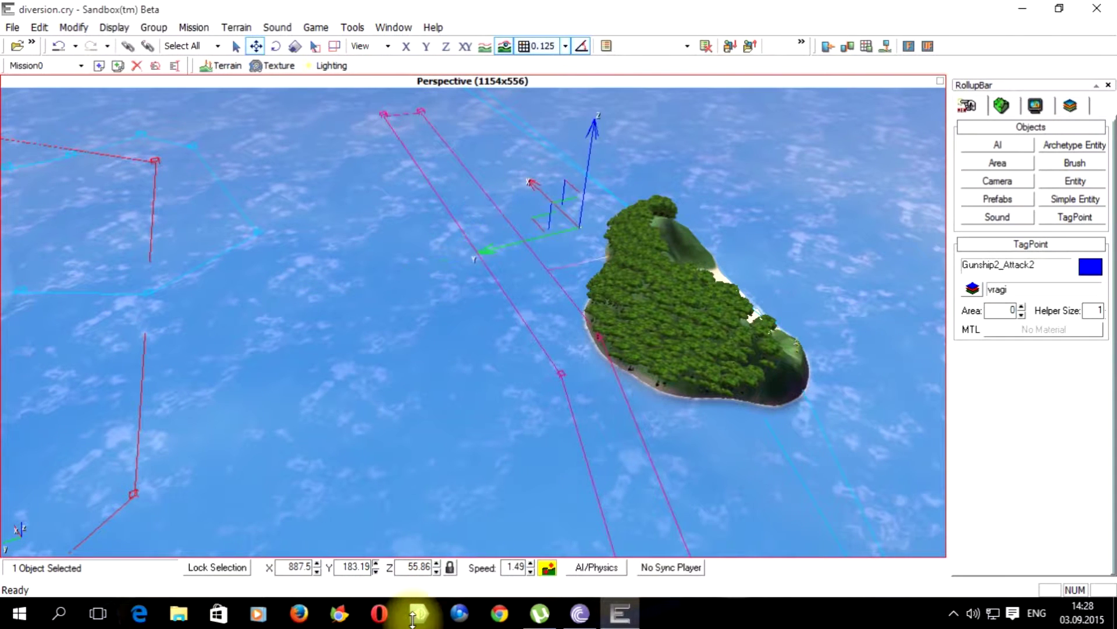
right_drag(386, 358, 470, 444)
key(a)
key(w)
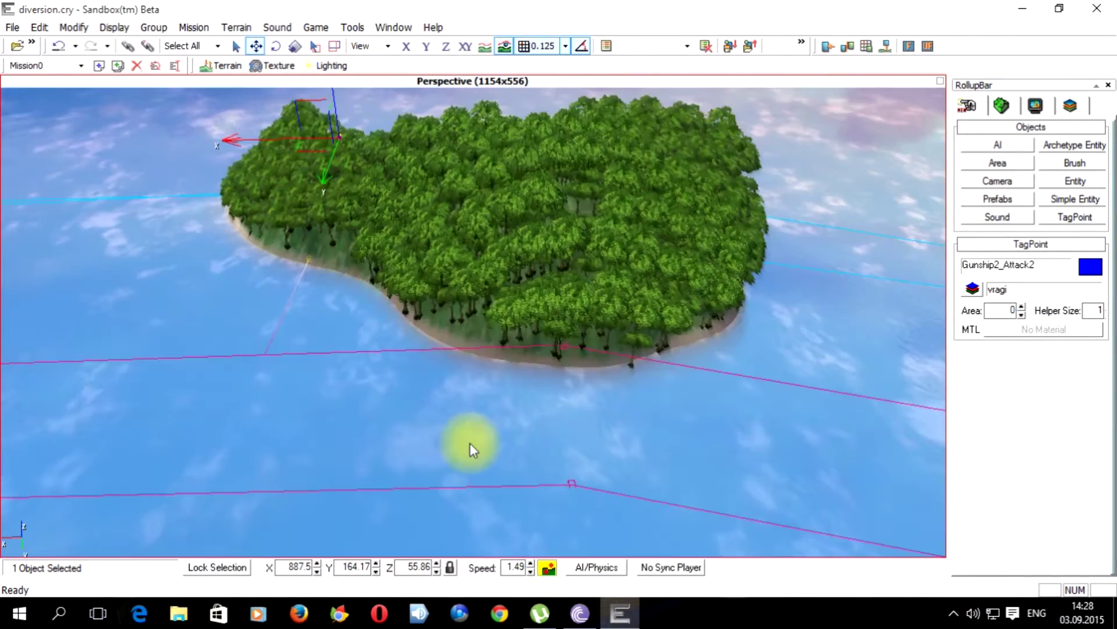
scroll(471, 444, down, 3)
drag(317, 566, 337, 613)
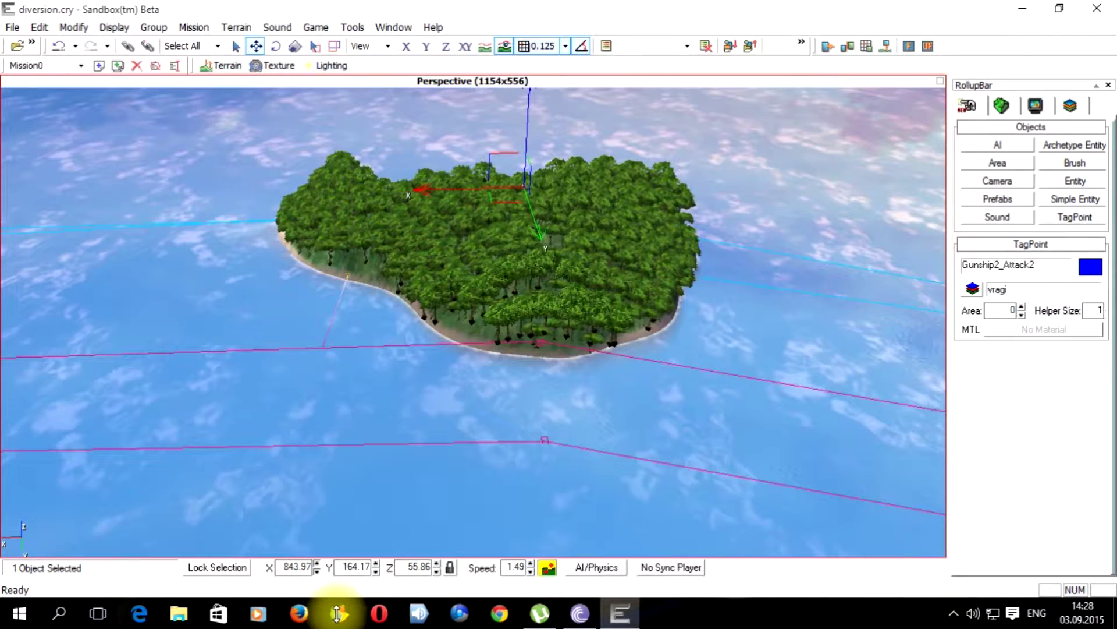
key(w)
right_drag(390, 285, 390, 285)
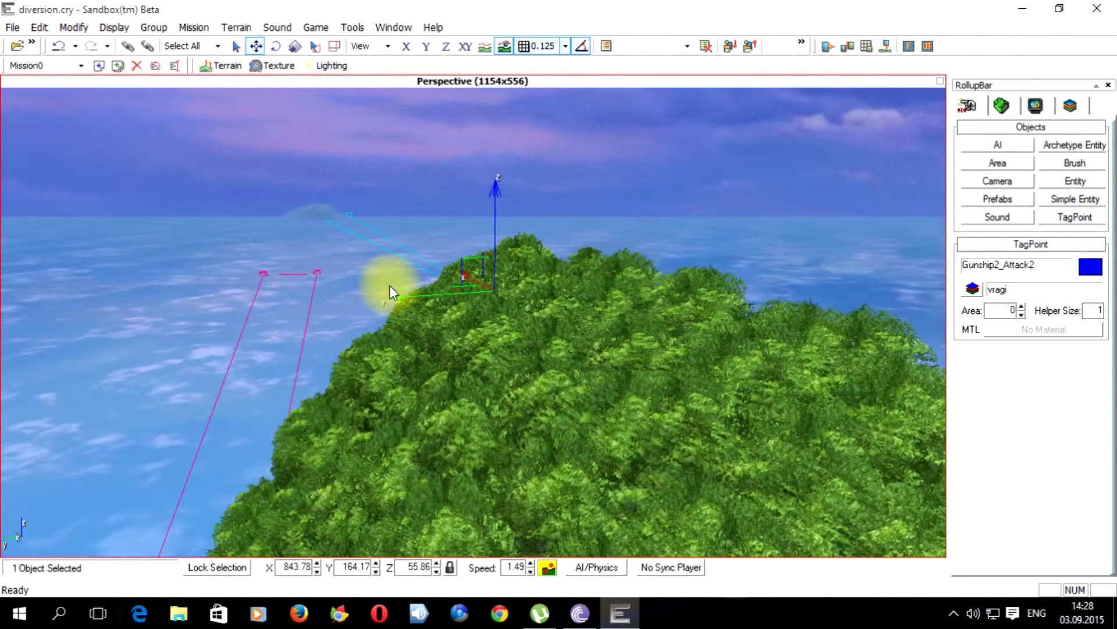
- Raise the tag point above the trees to about Z 68.31 and shift it seaward to about Y 200.5
drag(438, 527, 430, 314)
key(a)
mouse_move(506, 403)
right_down()
mouse_move(516, 406)
mouse_move(497, 400)
mouse_move(492, 417)
right_up()
key(s)
key(a)
drag(376, 564, 411, 182)
right_drag(471, 313, 469, 313)
key(w)
key(s)
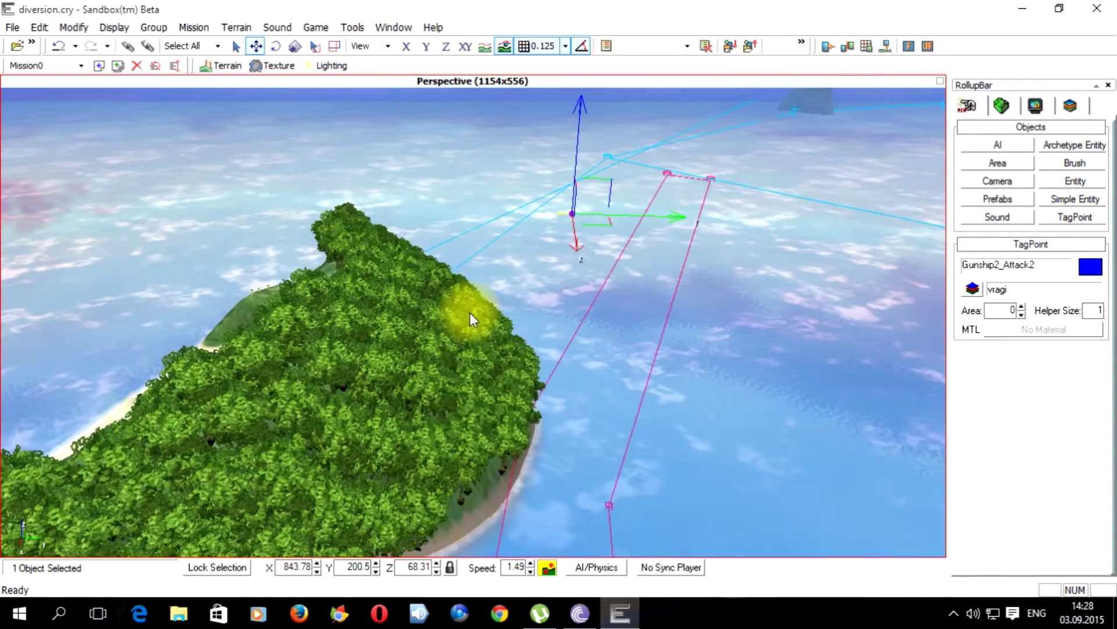
- Check the beach helicopter's name and rename the cloned tag point to Gunship4_Attack2
key(w)
right_drag(423, 371, 423, 371)
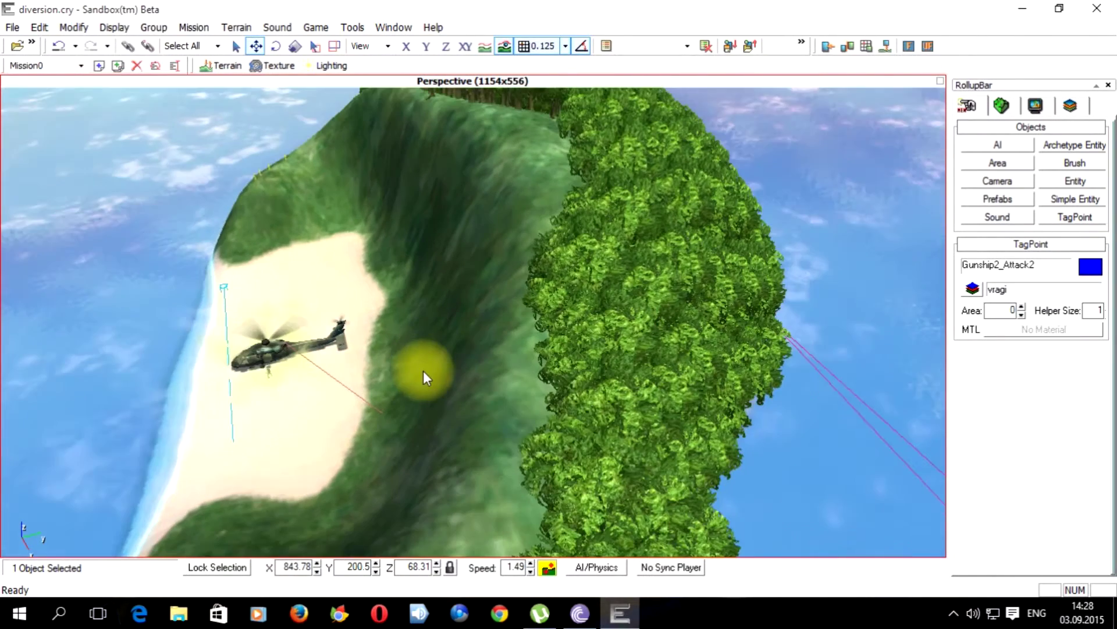
click(333, 340)
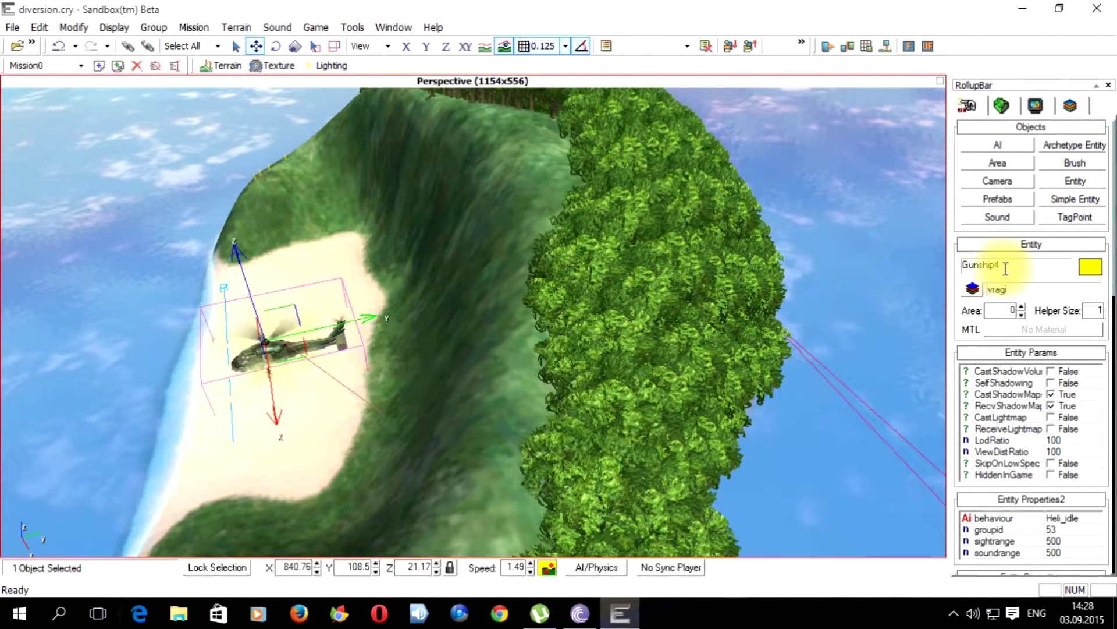
right_drag(739, 291, 561, 257)
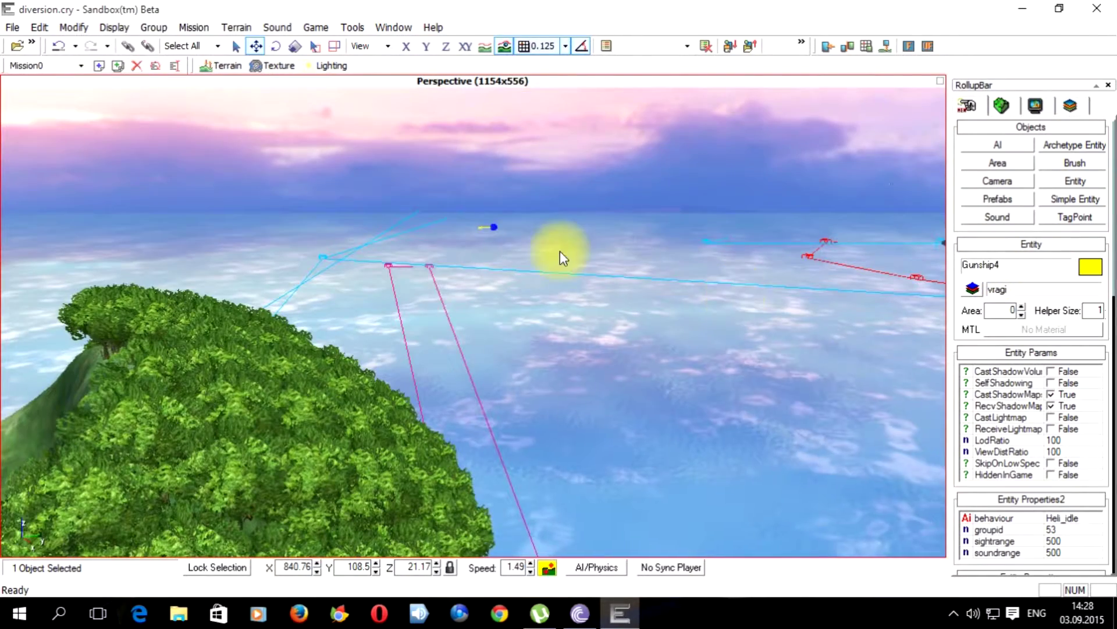
click(497, 227)
right_drag(497, 227, 648, 271)
middle_drag(648, 270, 745, 294)
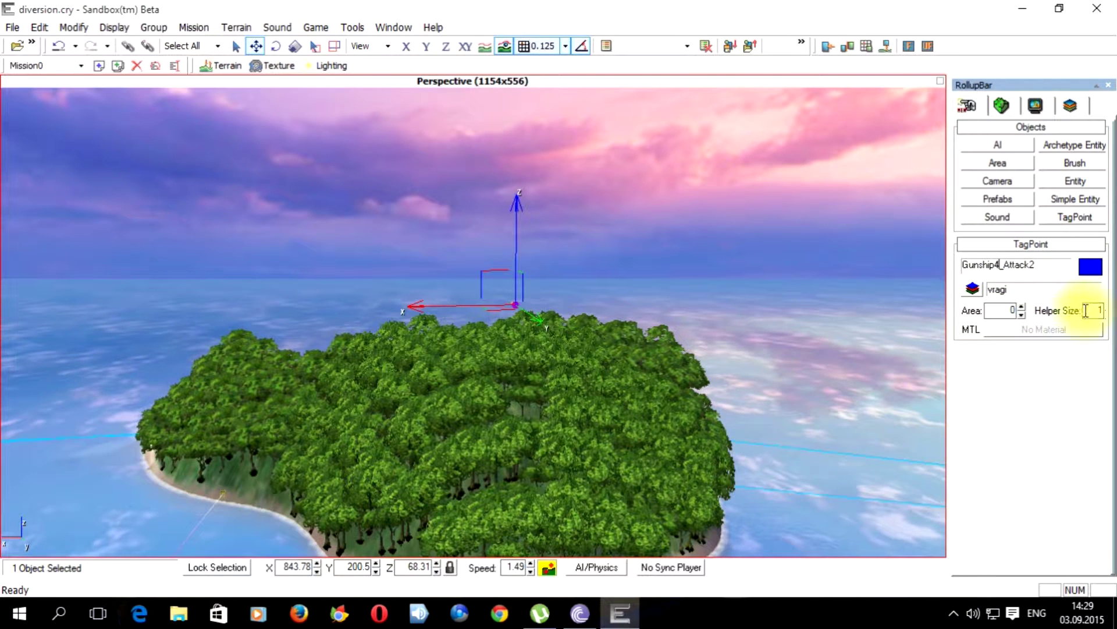
- Copy the tag point's name, set the beach helicopter's pointAttack property to Gunship4_Attack2, and deselect the helicopter
drag(1046, 269, 928, 263)
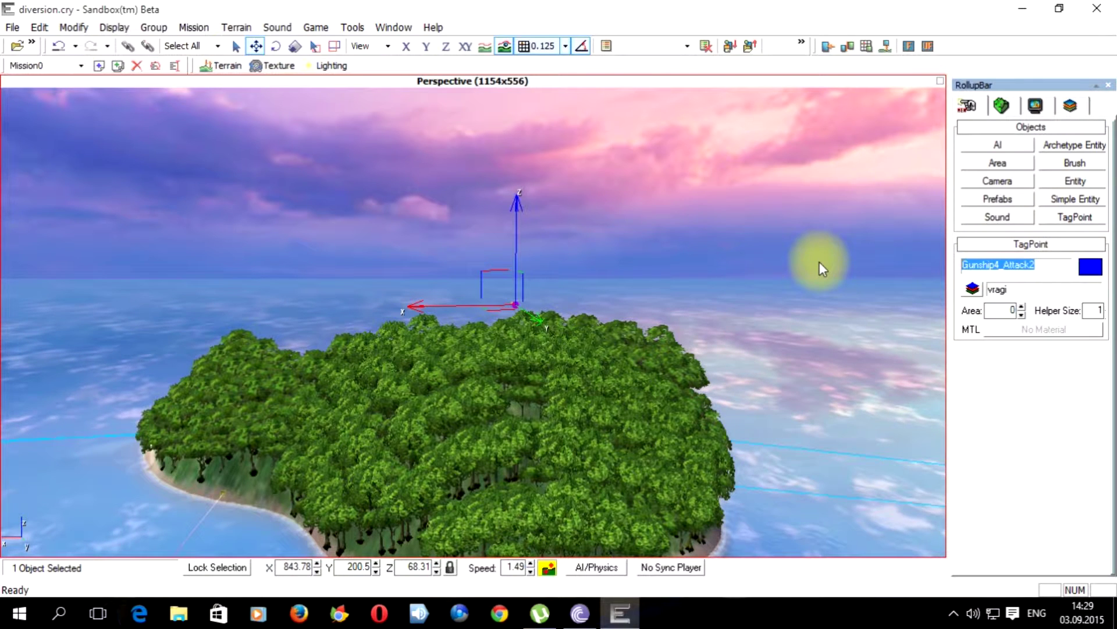
right_drag(746, 302, 665, 347)
key(w)
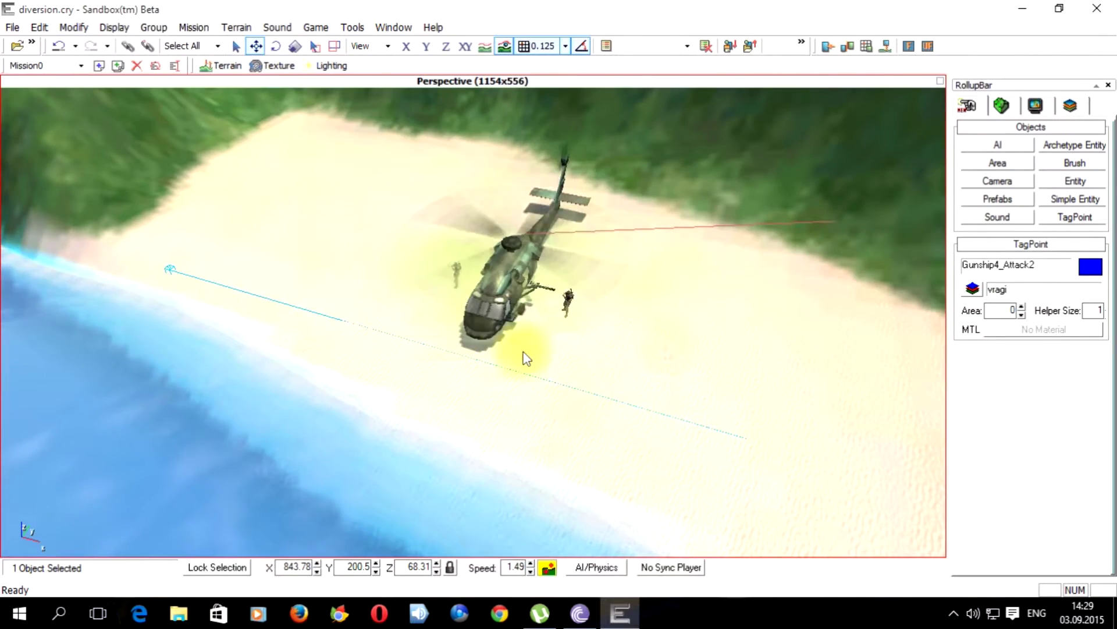
click(491, 317)
scroll(493, 315, down, 8)
scroll(493, 315, down, 5)
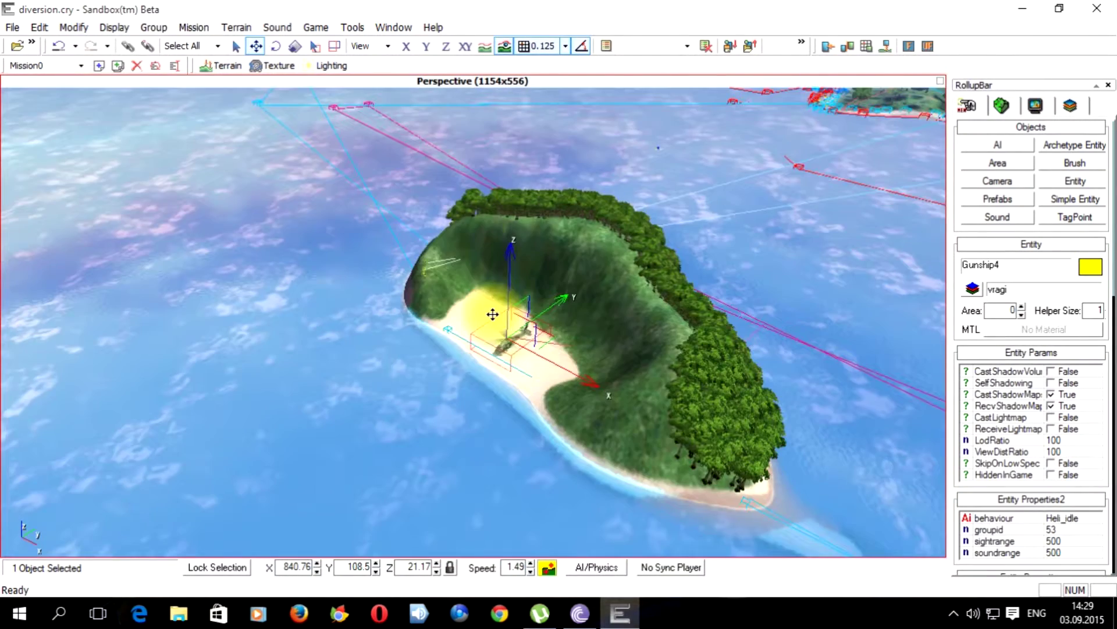
scroll(1093, 511, down, 5)
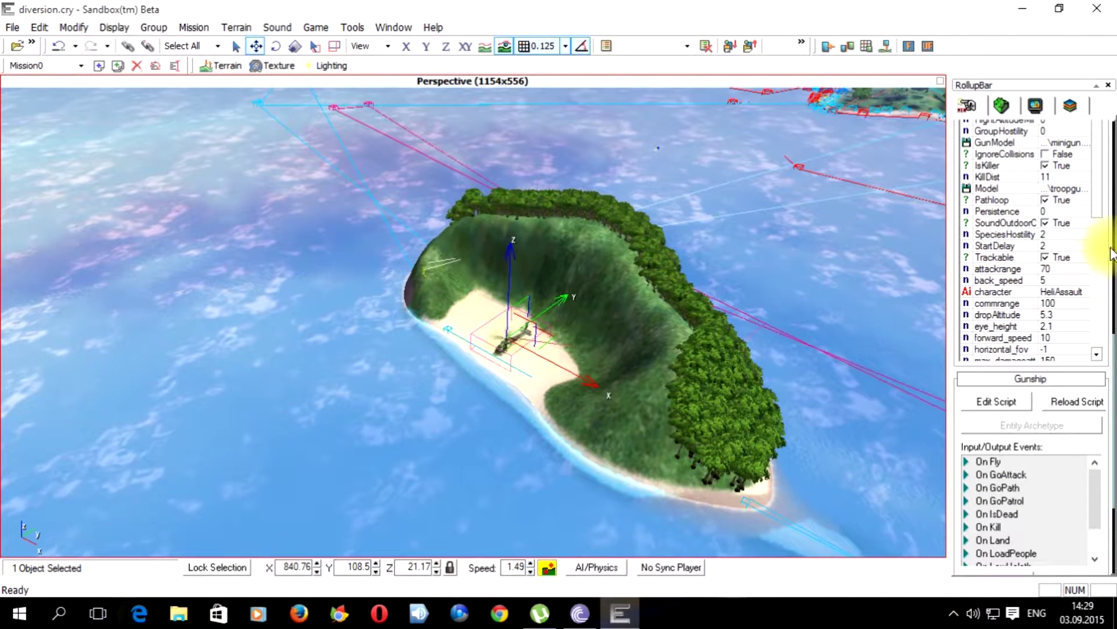
scroll(1111, 254, up, 5)
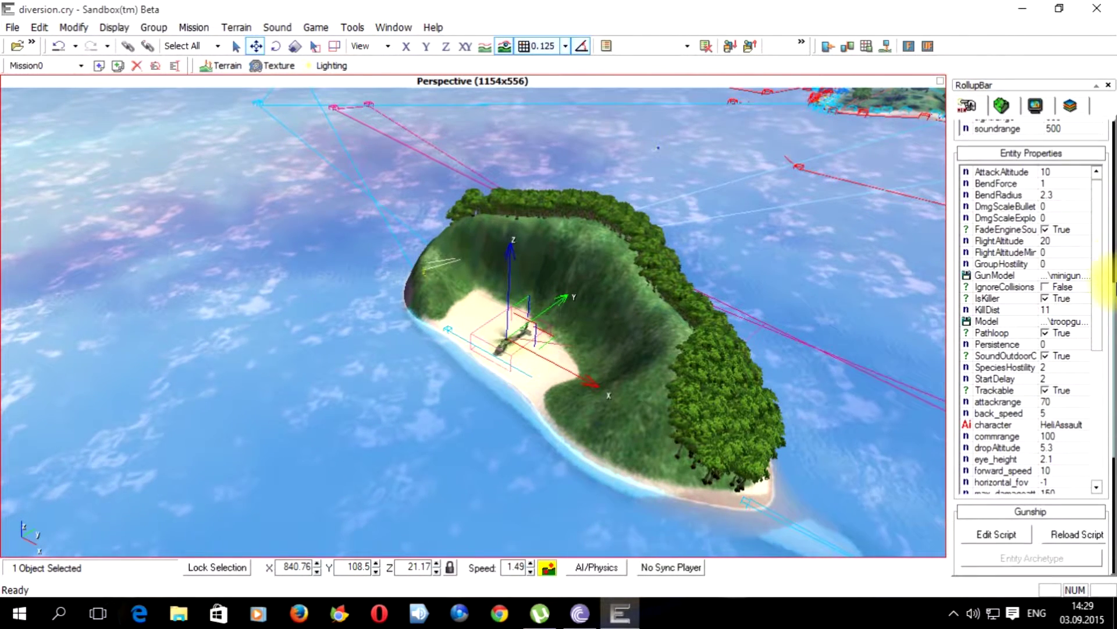
scroll(1097, 320, down, 4)
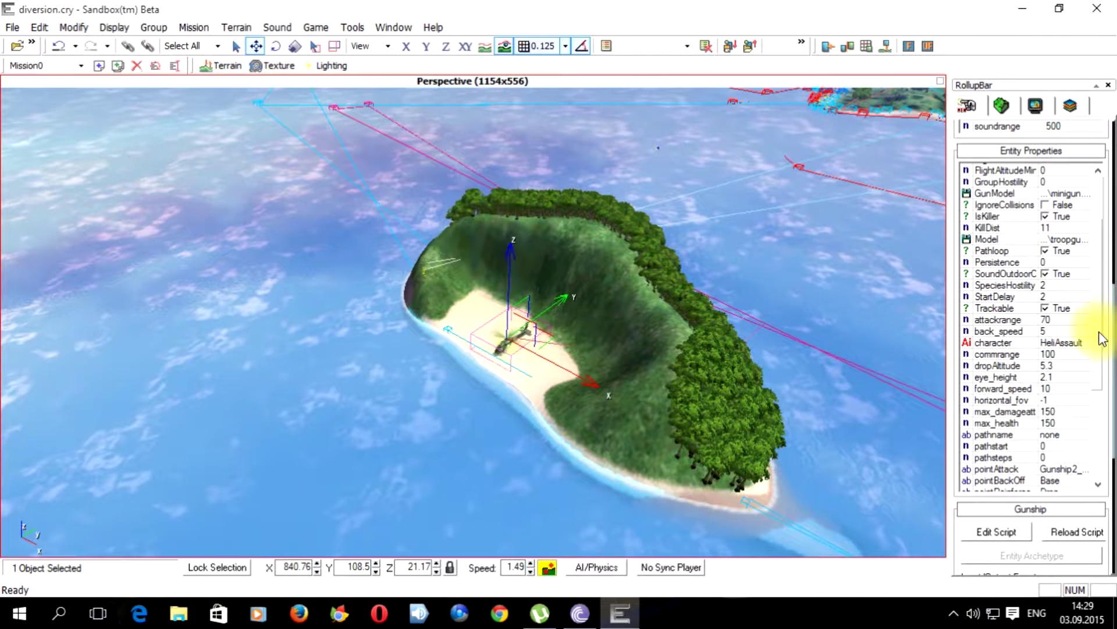
drag(1098, 353, 1099, 354)
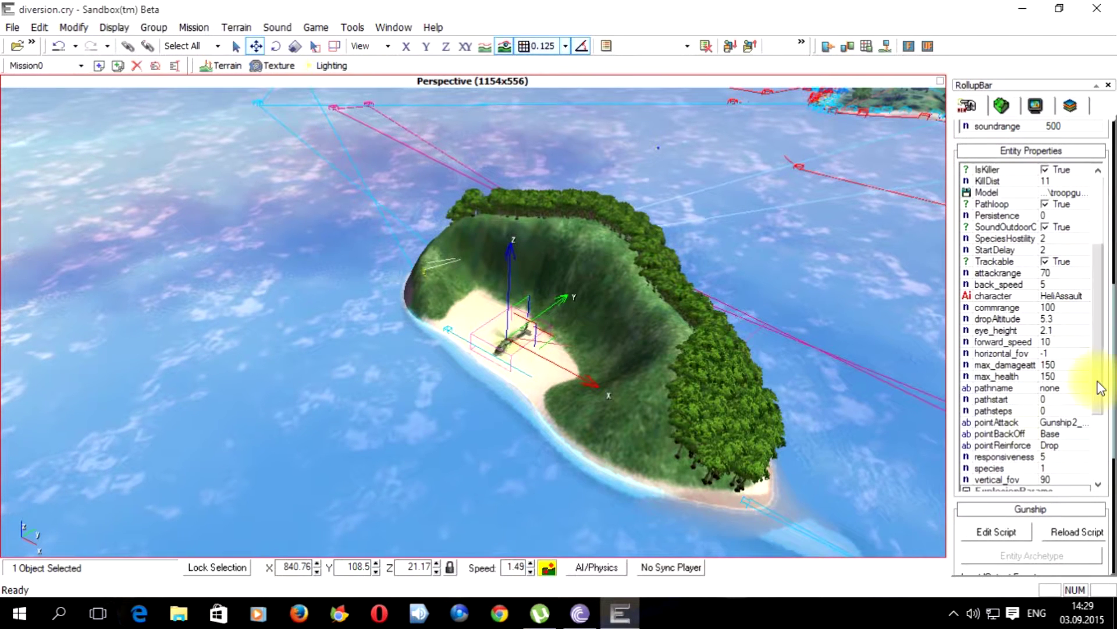
click(1058, 422)
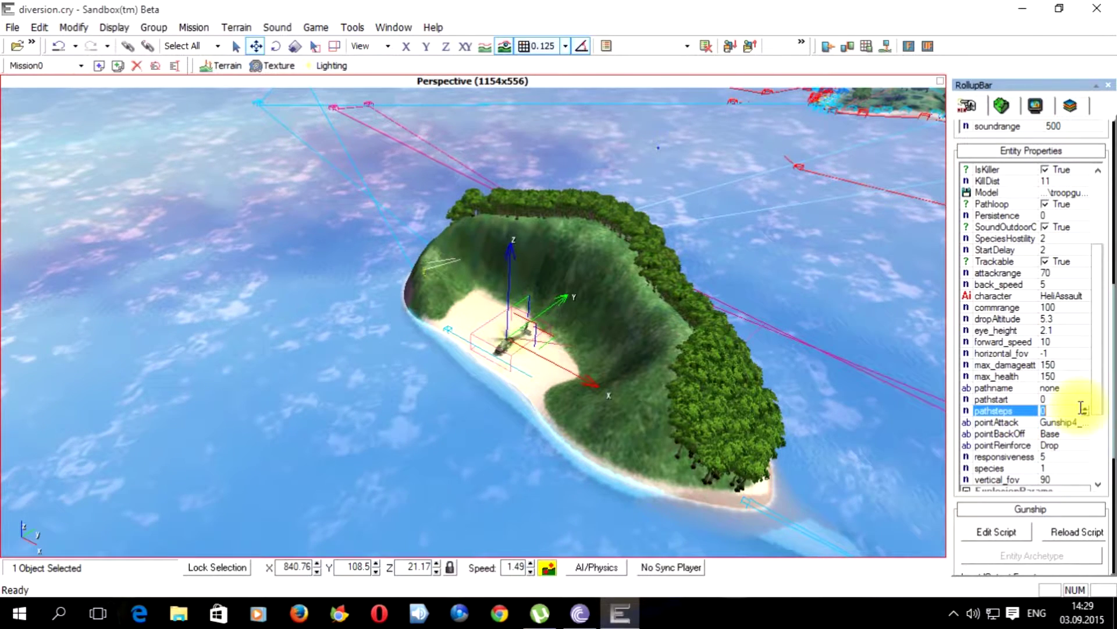
click(875, 329)
- Place a Zodiac archetype entity in the shallow water off the rocky beach, at about X 835, Y 503.38
right_drag(874, 329, 872, 309)
key(w)
mouse_move(651, 367)
right_down()
mouse_move(631, 374)
mouse_move(648, 367)
right_up()
key(s)
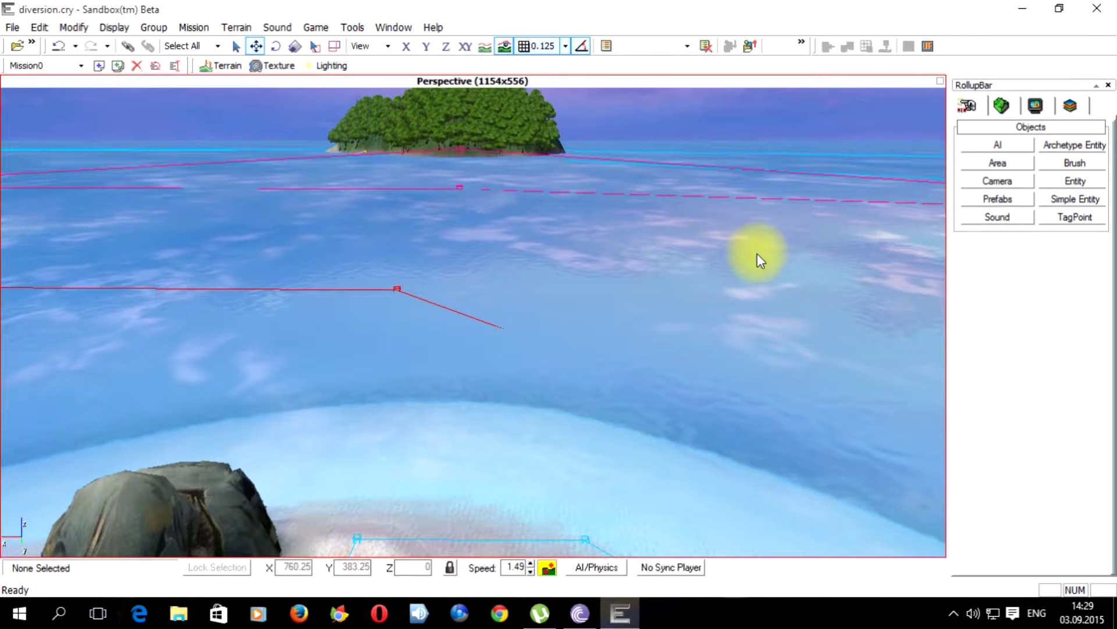
click(1070, 146)
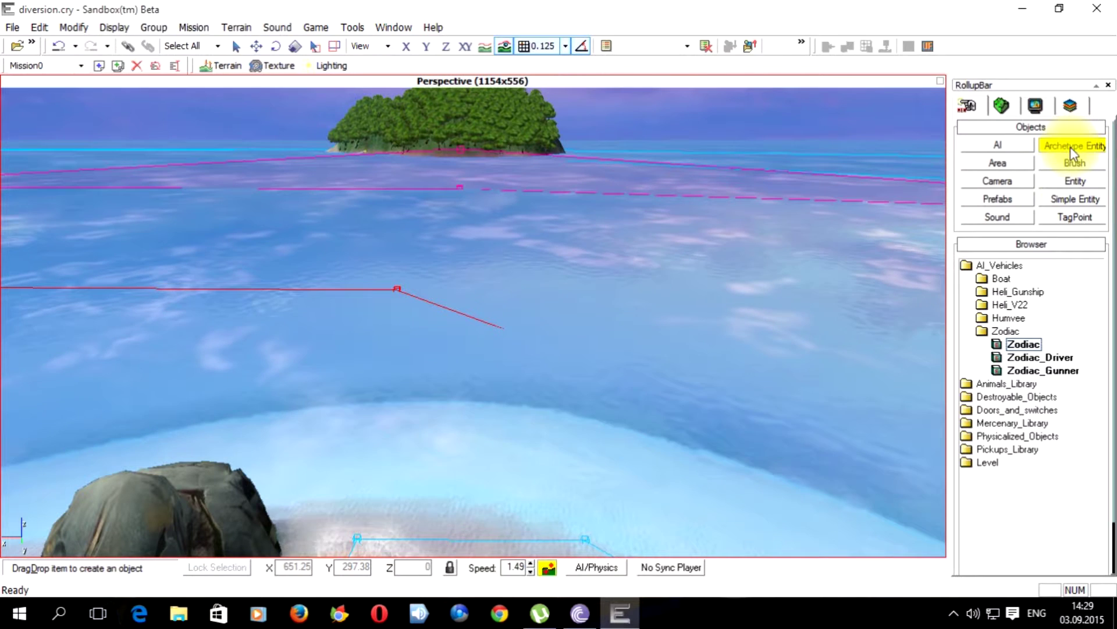
drag(1002, 348, 695, 421)
right_drag(695, 421, 706, 414)
key(w)
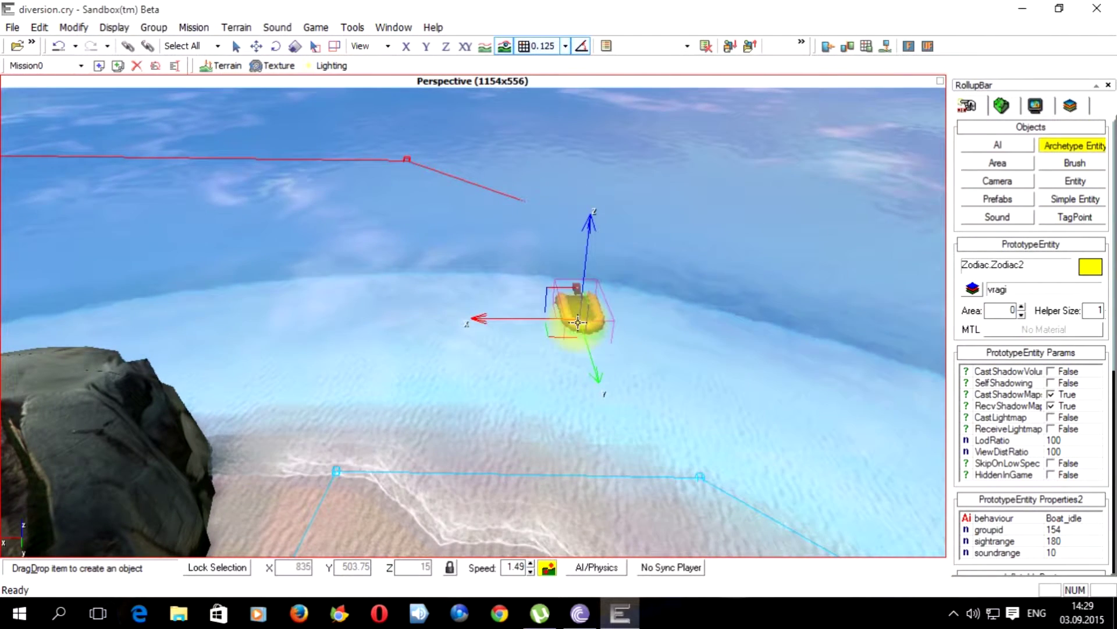
click(597, 326)
- Raise the Zodiac boat to about Z 15.81 and deselect it
scroll(592, 370, up, 2)
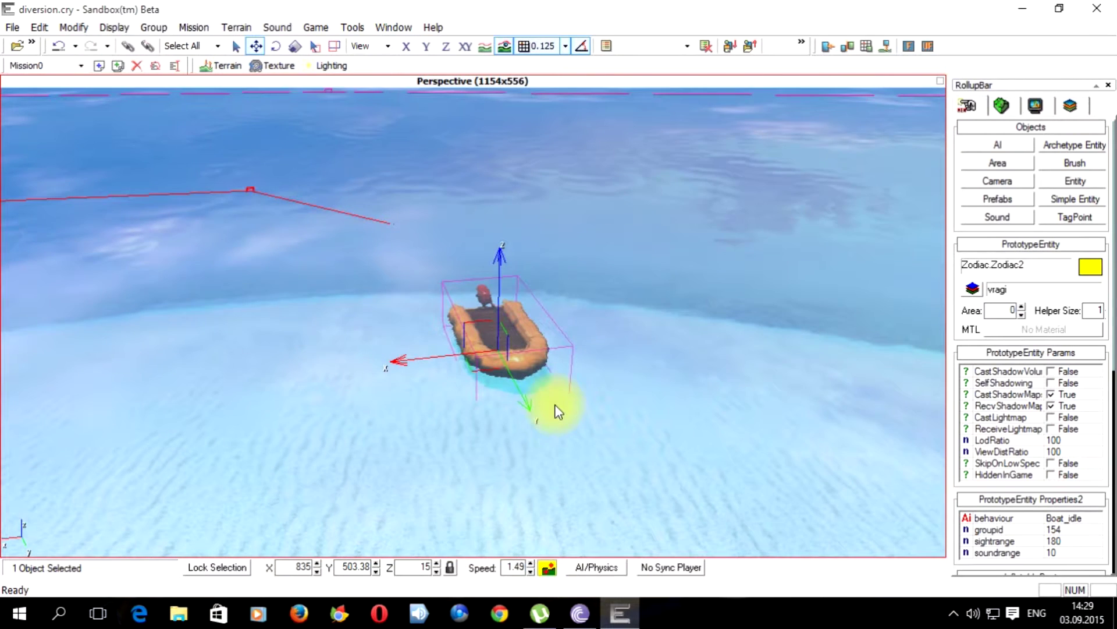
drag(440, 550, 439, 522)
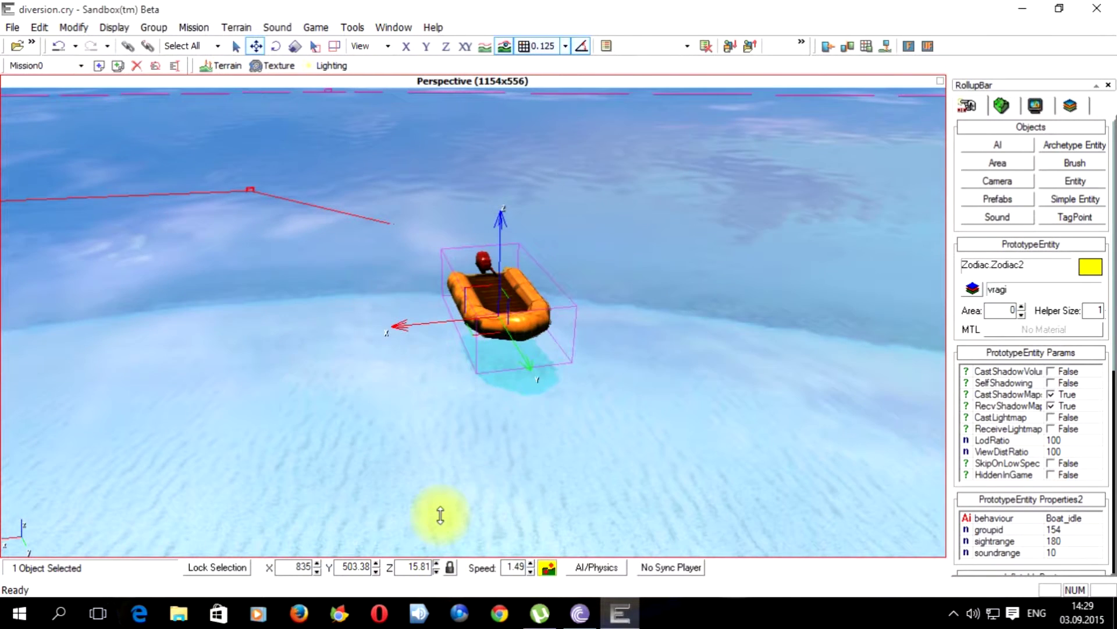
click(571, 509)
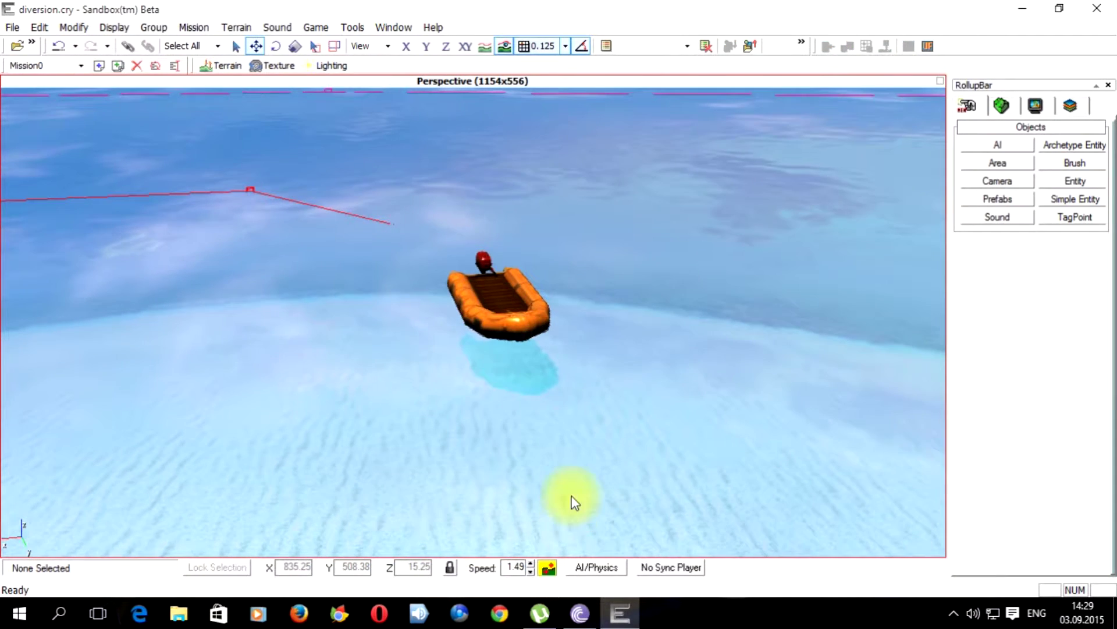
- Start game mode beside the Zodiac, board it and steer it away from the rocky beach out to sea
key(ctrl+g)
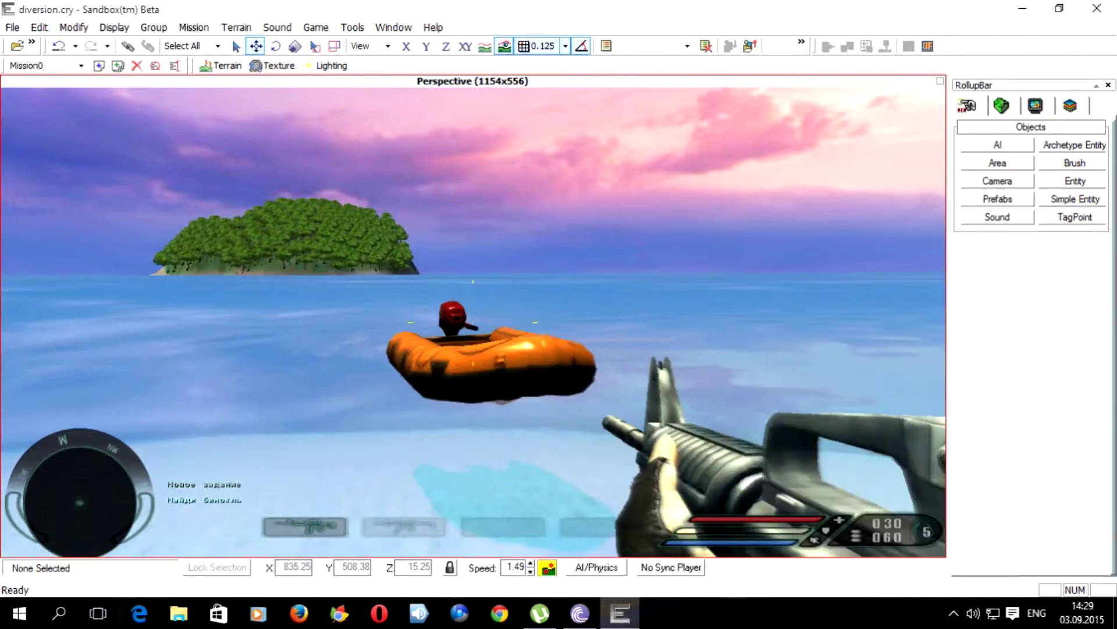
key(w)
key(f)
key(w)
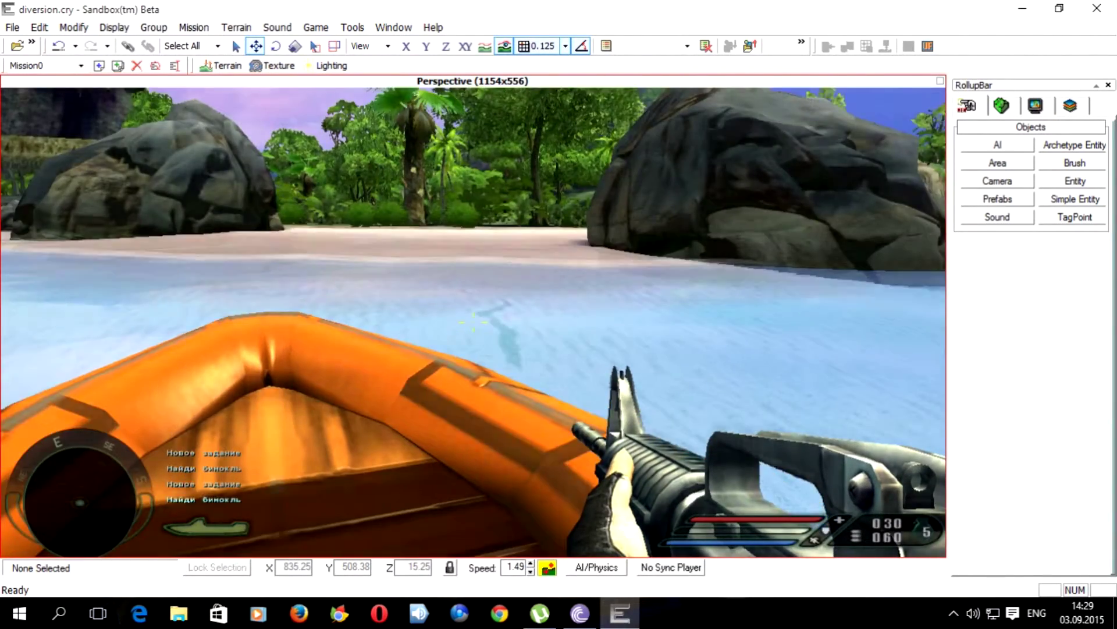
key(a)
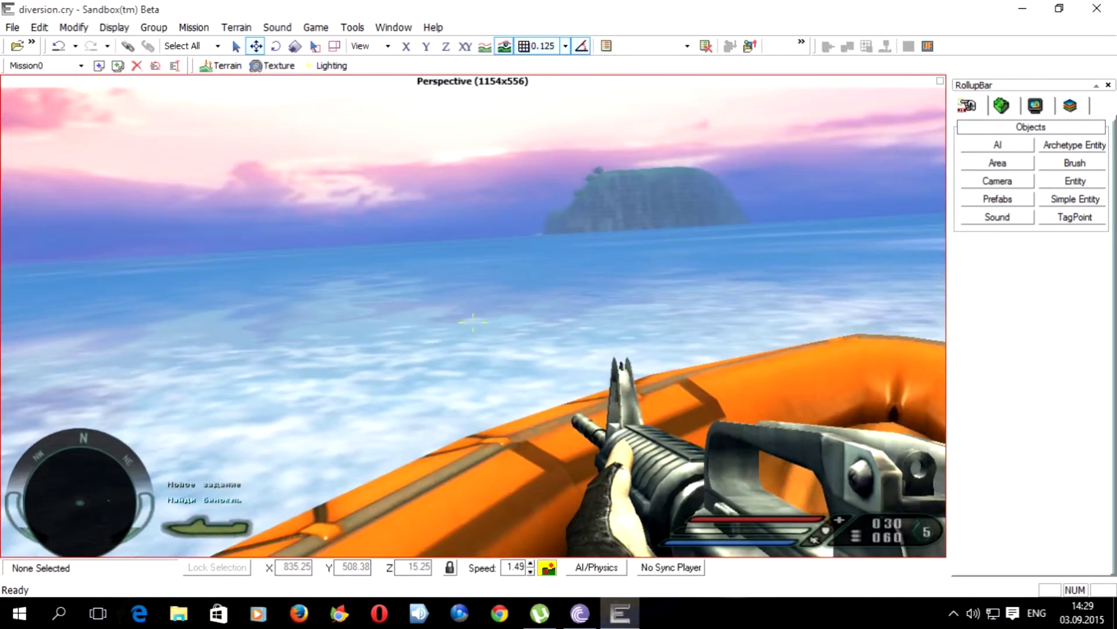
key(Escape)
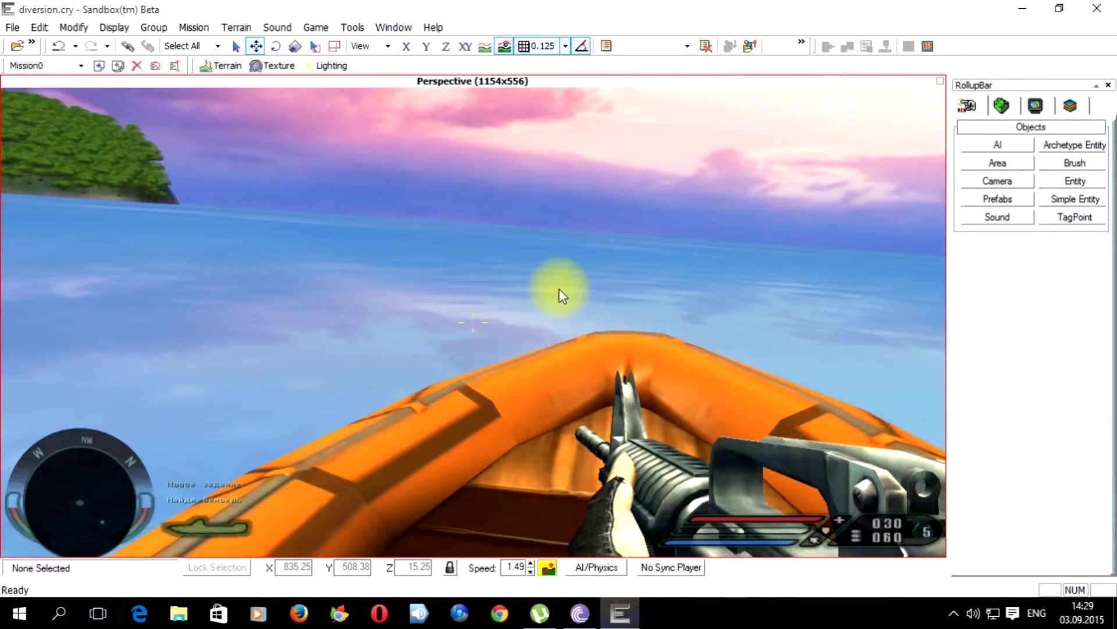
key(a)
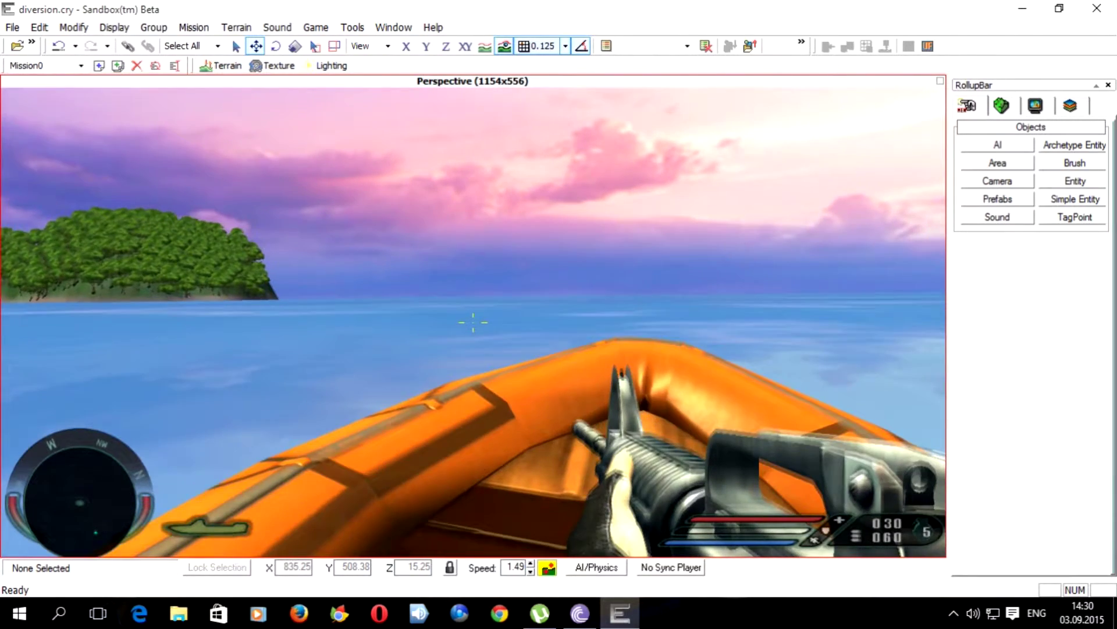
key(w)
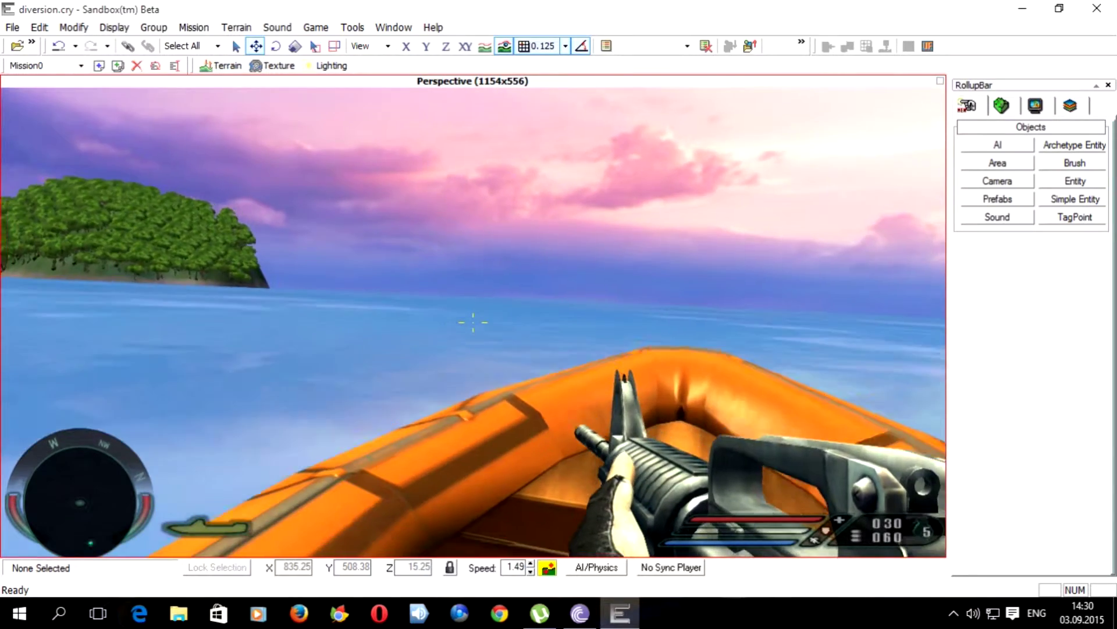
- Drive the boat past the wooded island into the trigger area, observe the helicopter's attack behaviour and leave game mode
key(d)
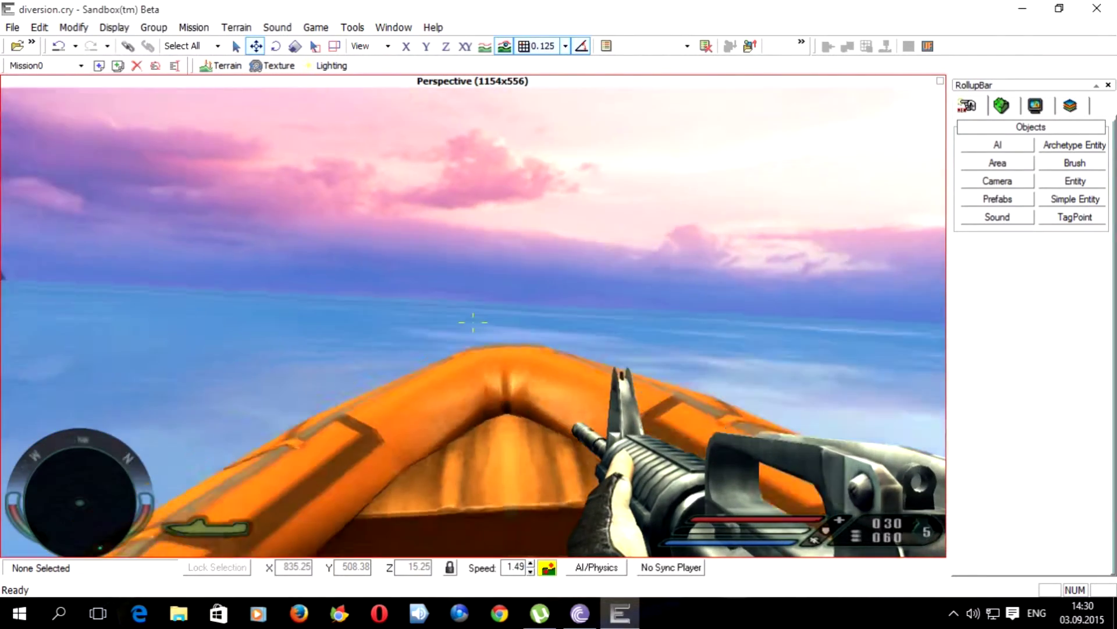
click(559, 295)
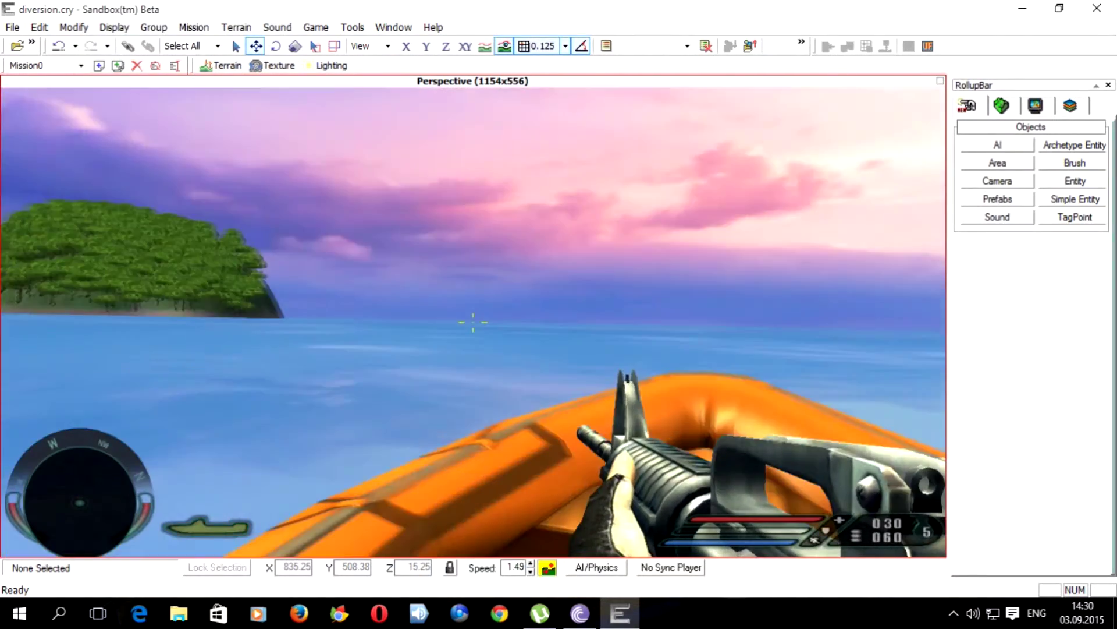
click(558, 295)
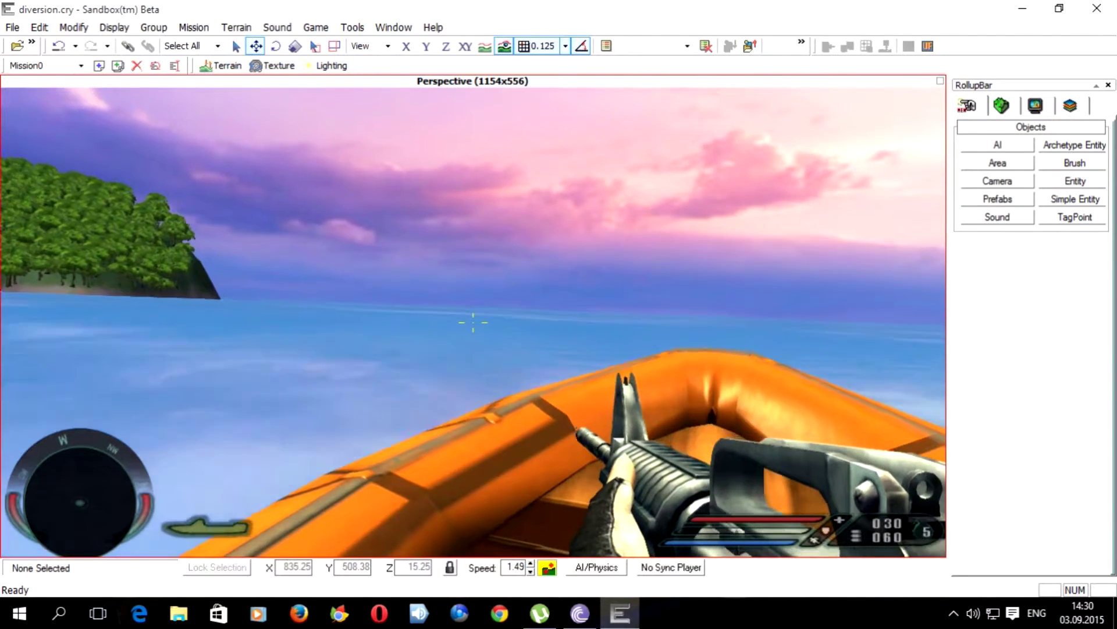
key(a)
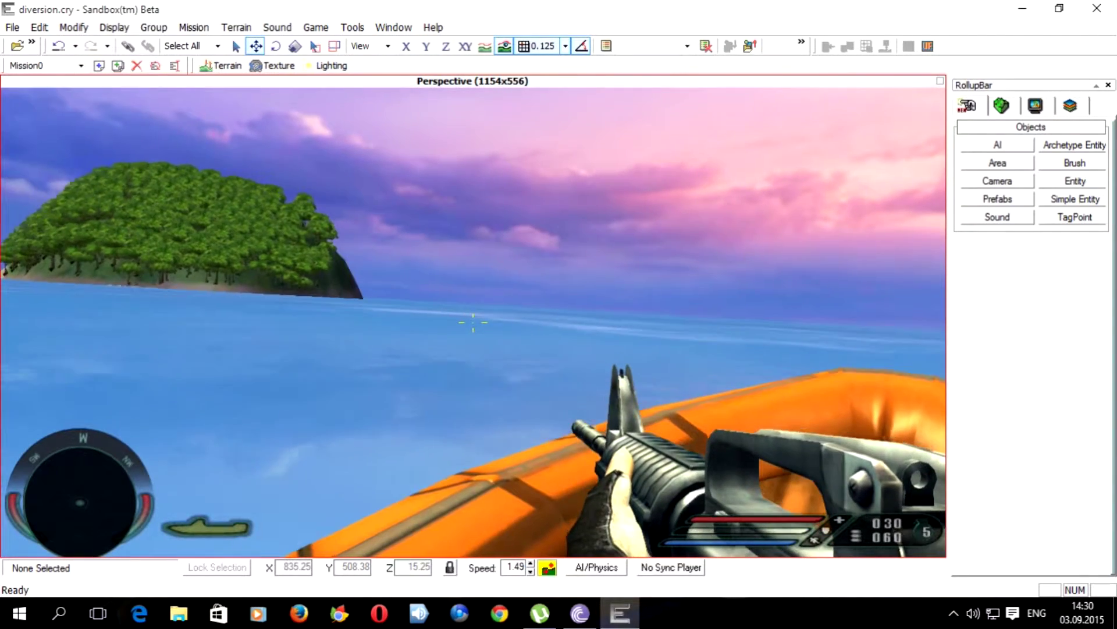
key(a)
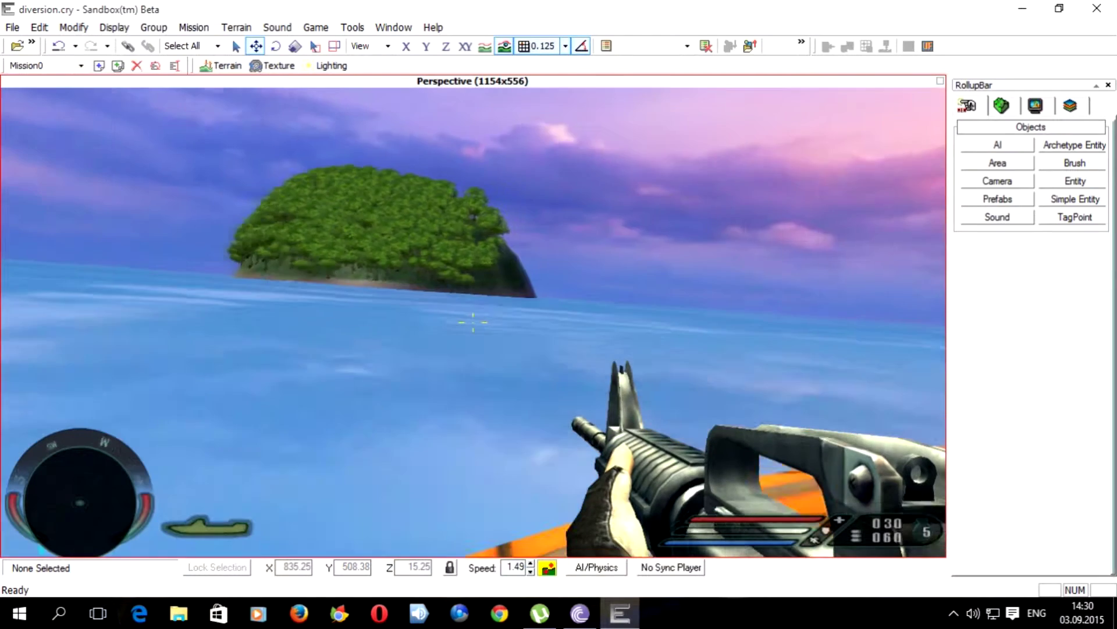
key(a)
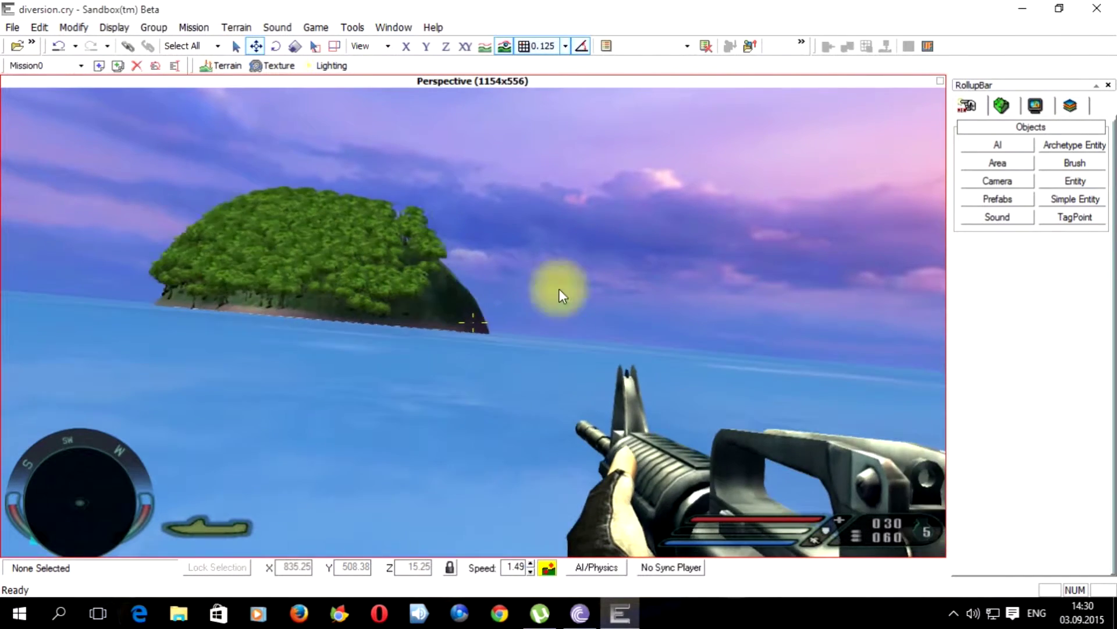
key(a)
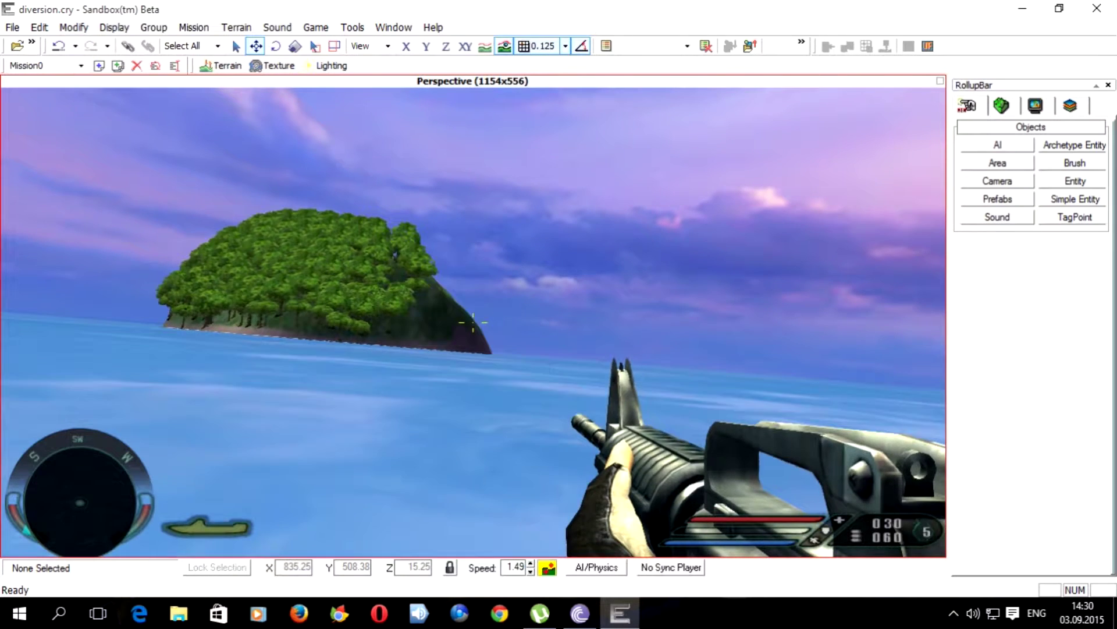
key(d)
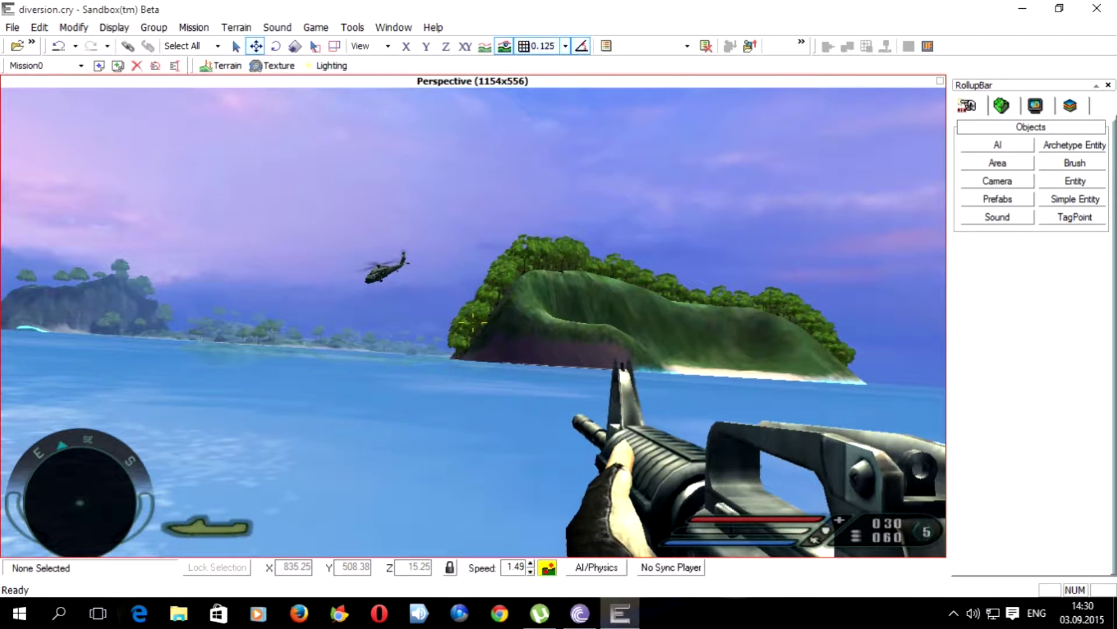
key(Escape)
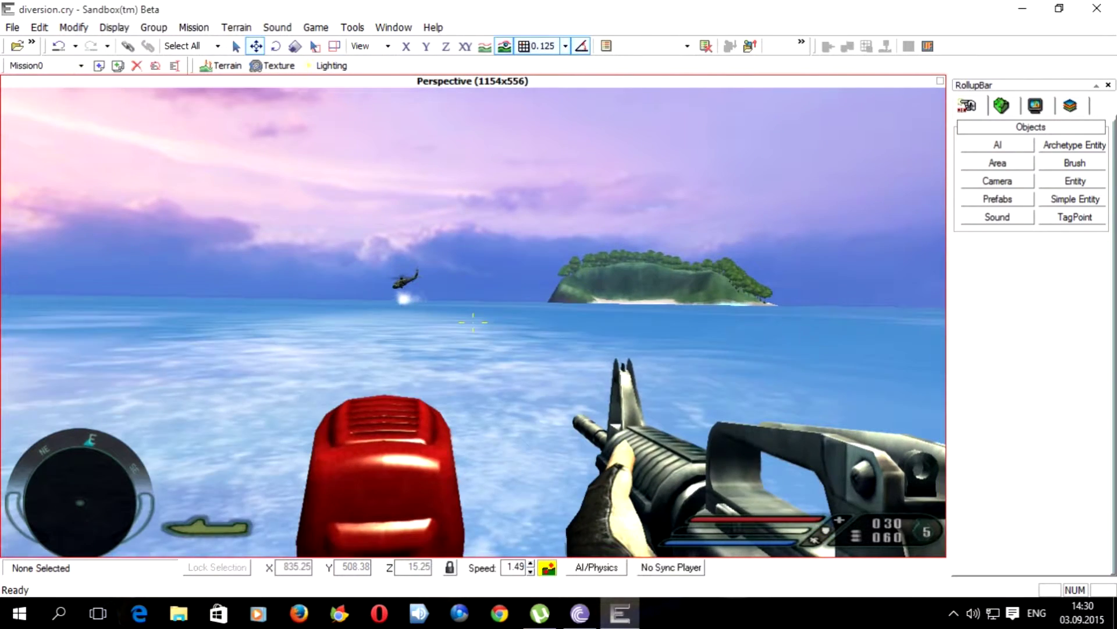
key(Escape)
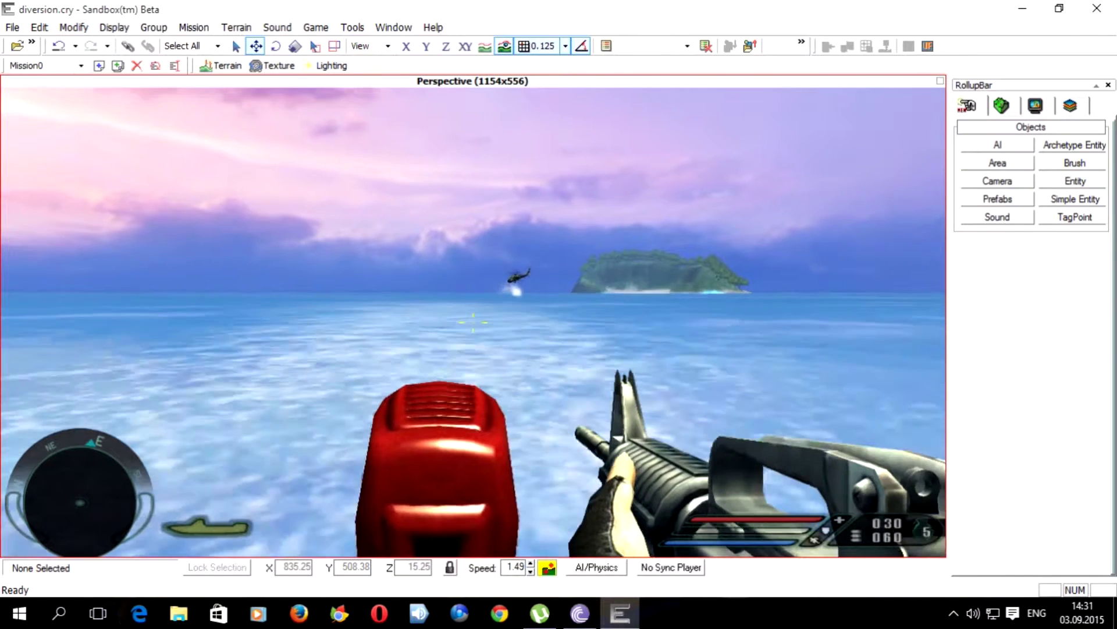
key(Escape)
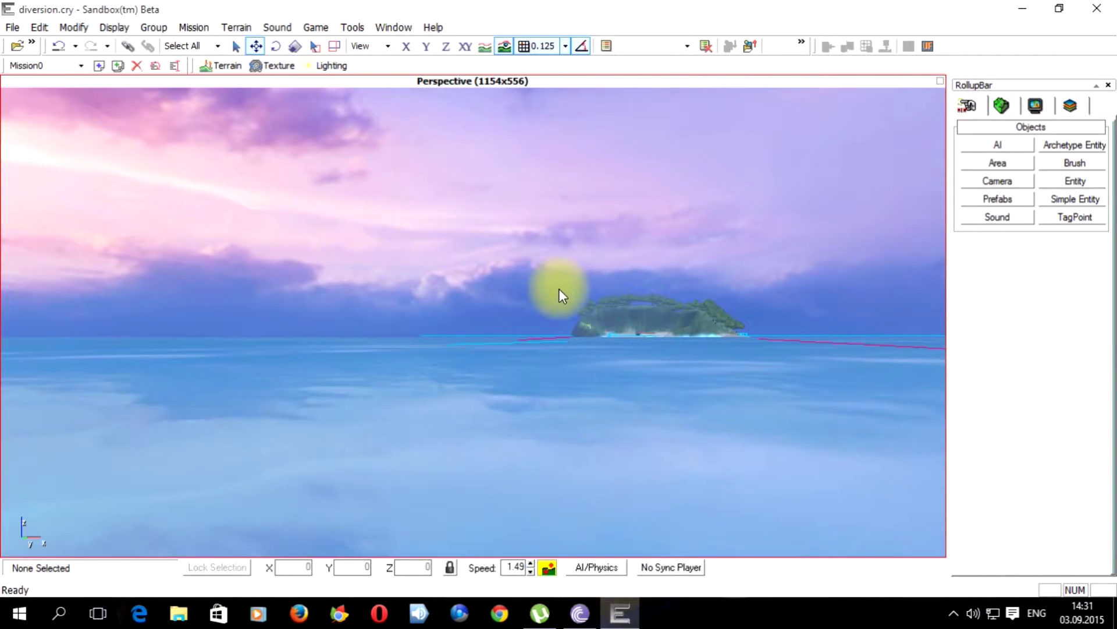
- Re-enter game mode, cycle through the spawn points to the beach with the boulder, and leave game mode
key(ctrl+g)
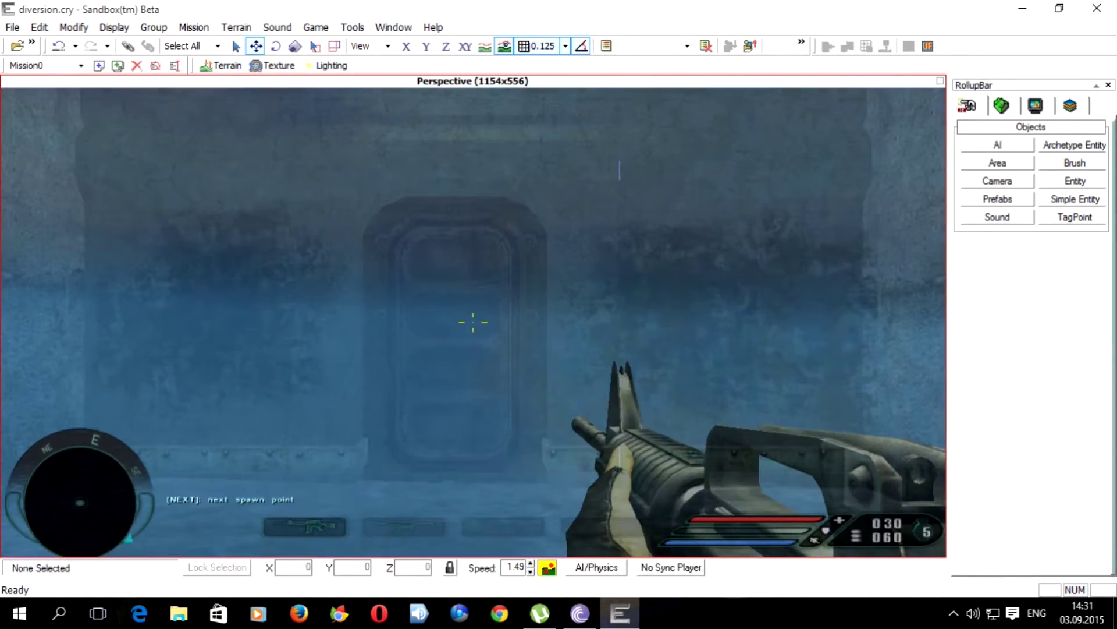
key(Page_Down)
key(Page_Down)
key(Page_Down)
key(Page_Down)
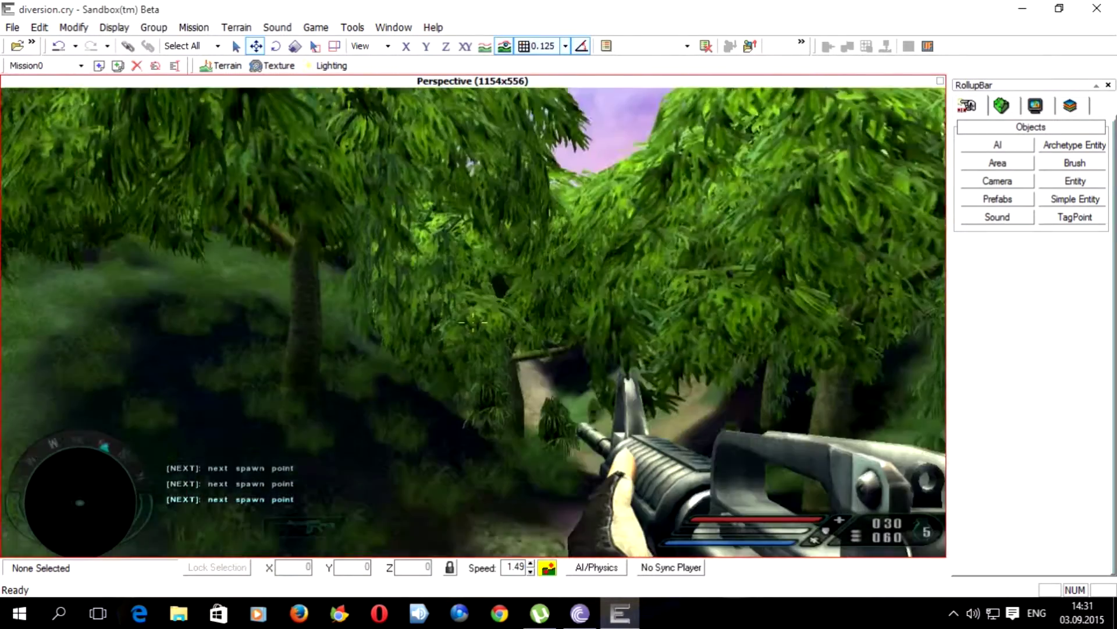
key(Page_Down)
key(Page_Down)
key(Page_Down)
key(Page_Down)
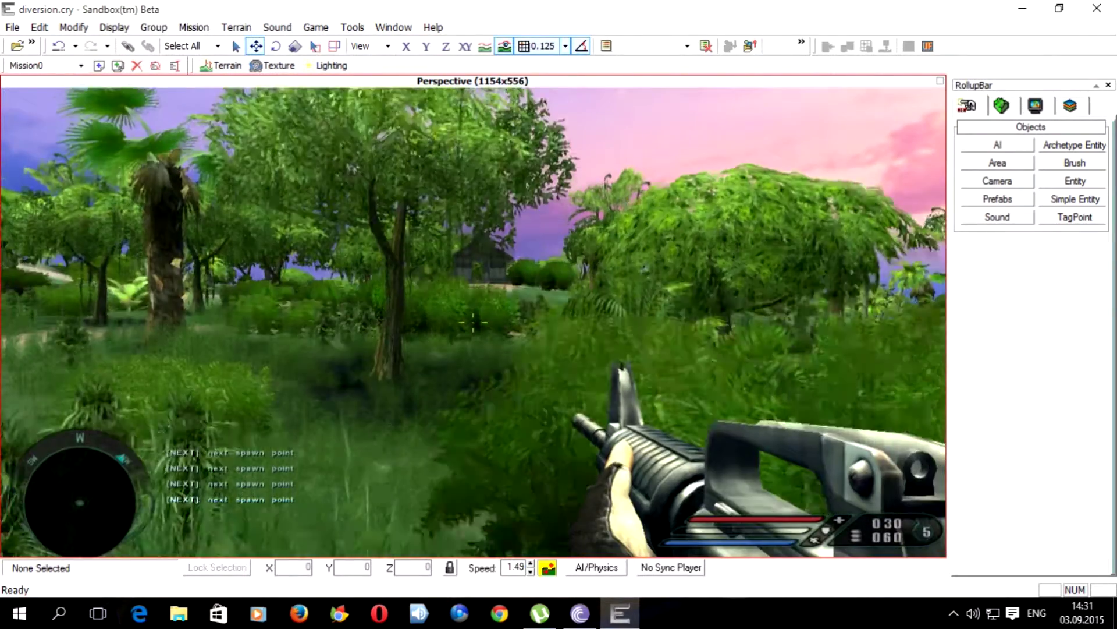
key(Page_Down)
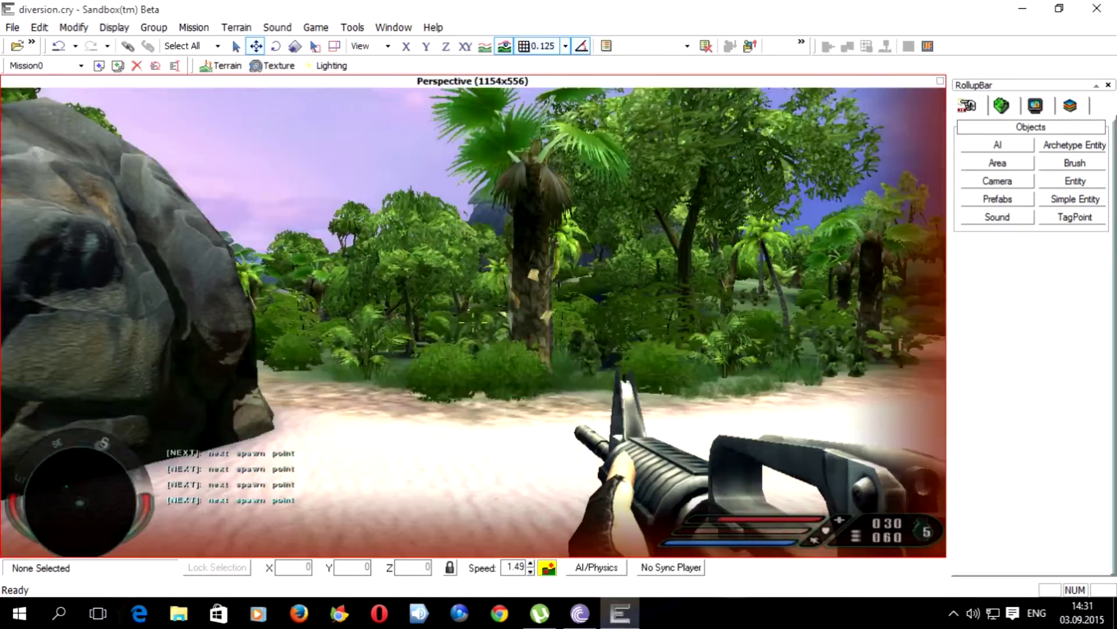
key(Escape)
- Set the forward_speed property of the helicopter on the small island's beach to 50 and deselect the helicopter
right_drag(532, 336, 413, 323)
key(s)
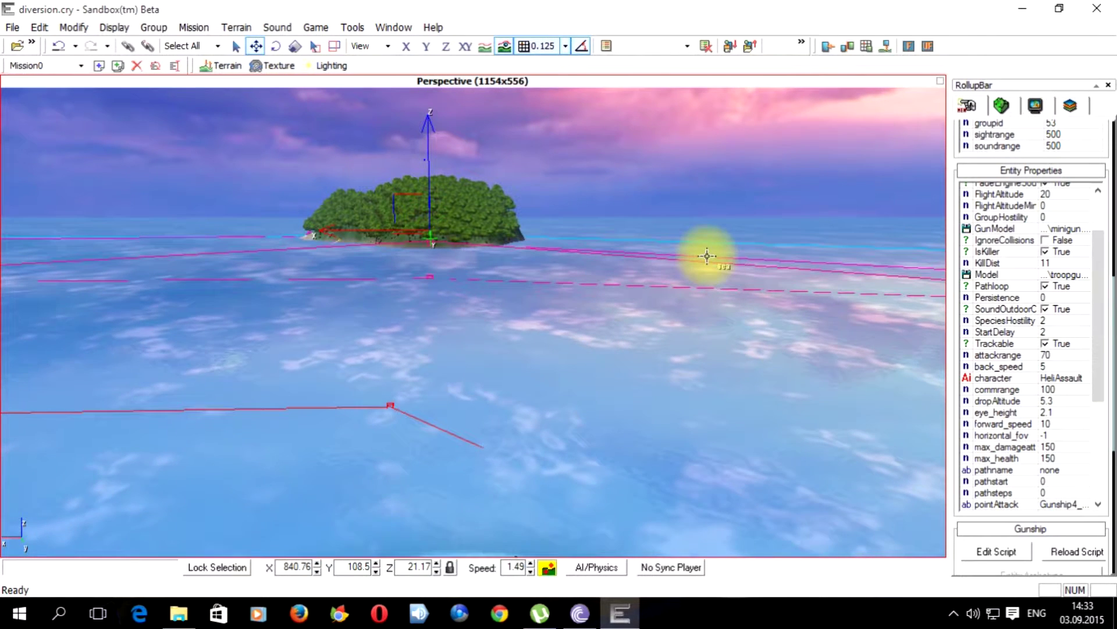
click(698, 191)
mouse_move(659, 267)
right_down()
mouse_move(664, 291)
mouse_move(672, 284)
right_up()
key(w)
key(w)
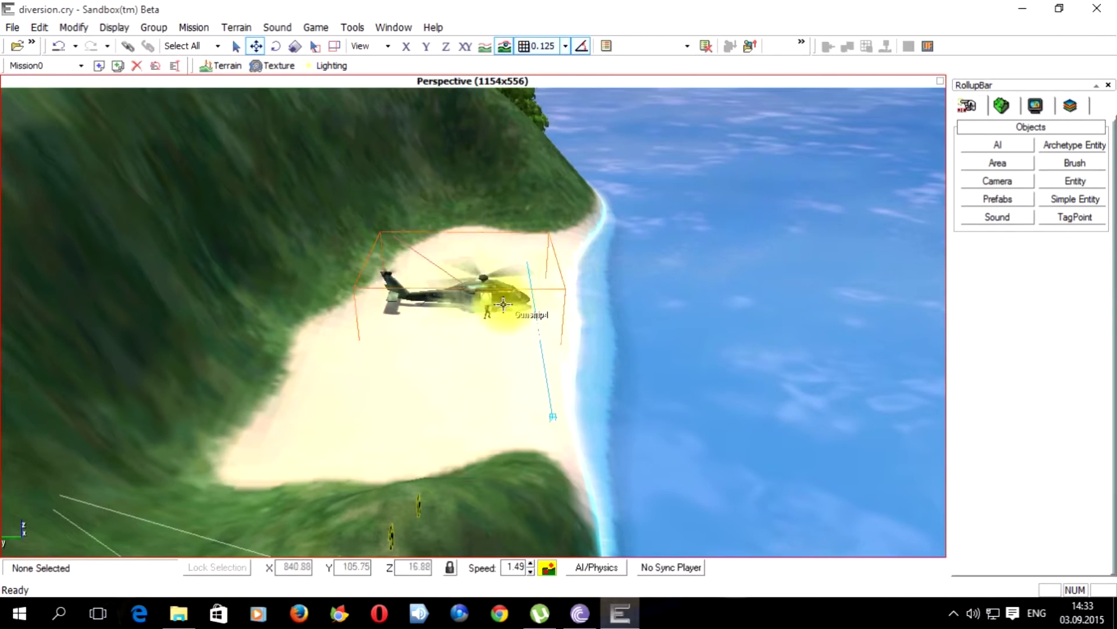
click(511, 304)
scroll(508, 307, down, 5)
scroll(508, 307, down, 1)
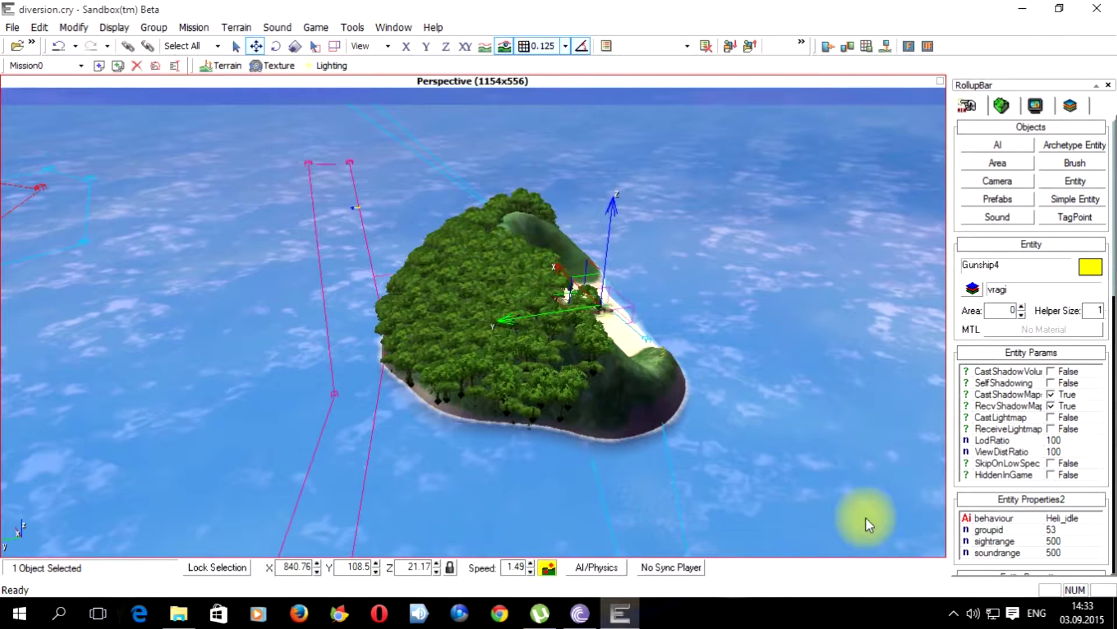
scroll(1113, 520, down, 10)
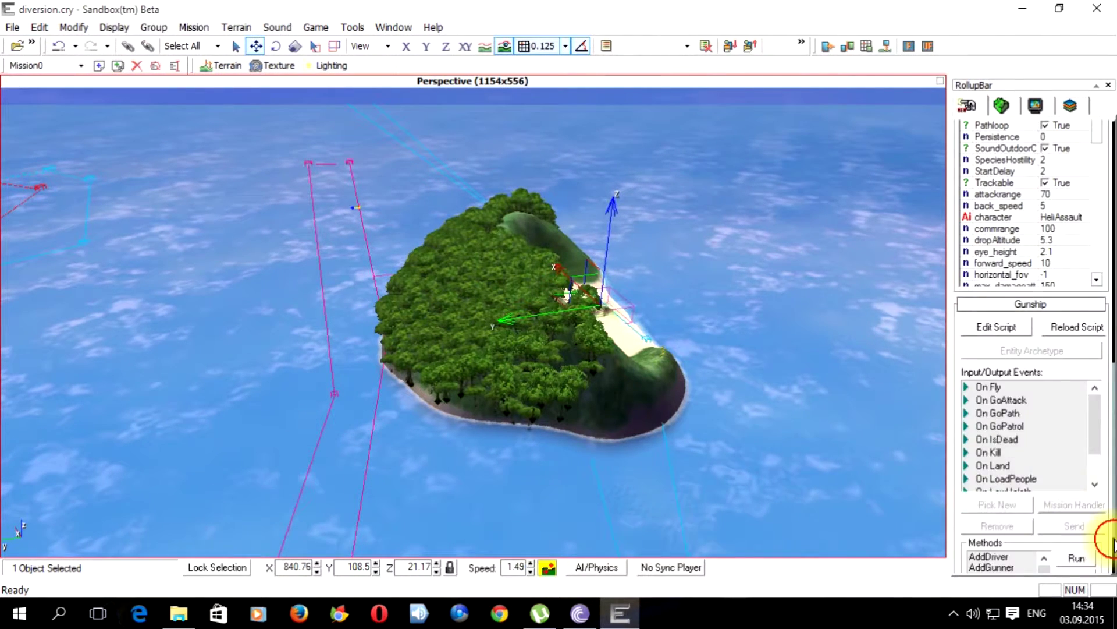
right_drag(753, 461, 746, 431)
scroll(746, 432, down, 2)
drag(1096, 245, 1096, 247)
scroll(1099, 253, down, 3)
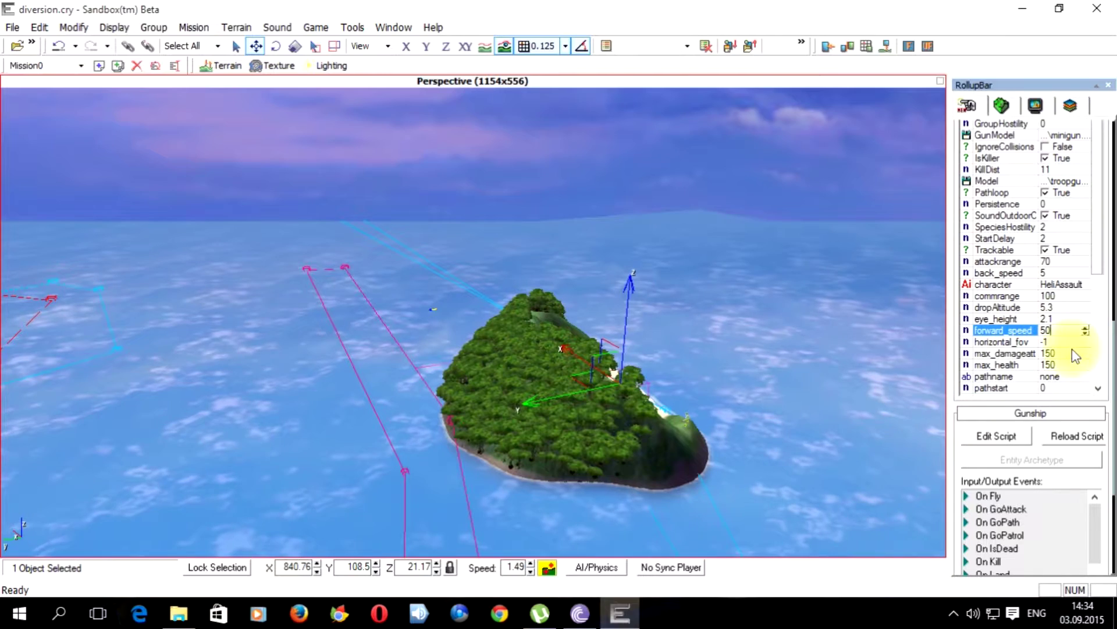
click(868, 411)
- Reselect the beach helicopter up close and check its flight properties and events
right_drag(848, 415, 842, 413)
key(w)
scroll(842, 413, up, 10)
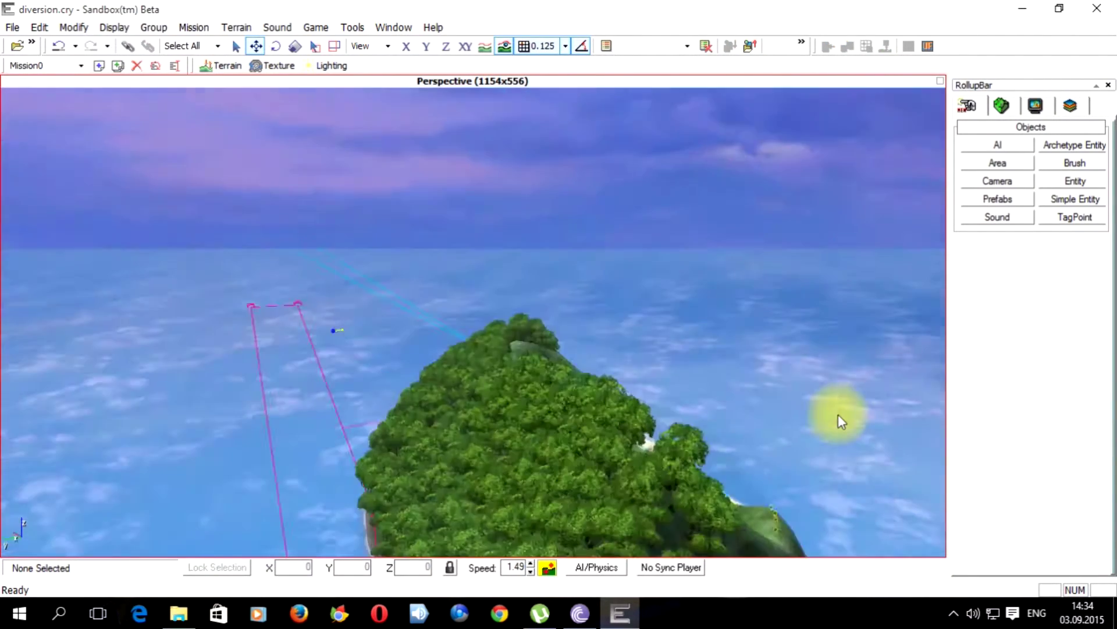
scroll(813, 415, up, 3)
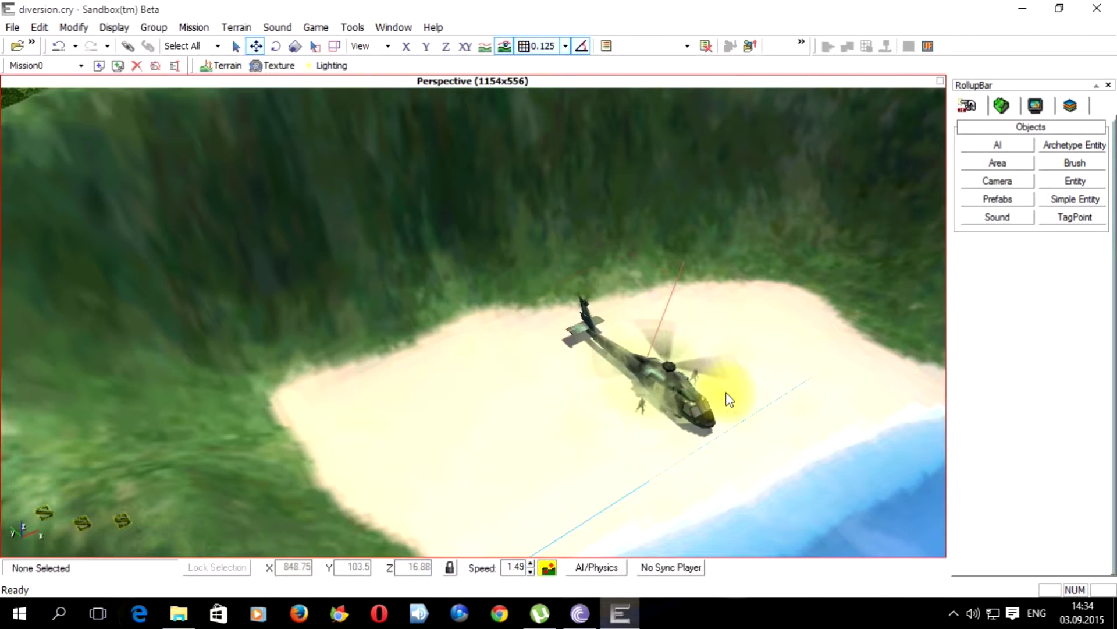
click(712, 406)
click(1113, 555)
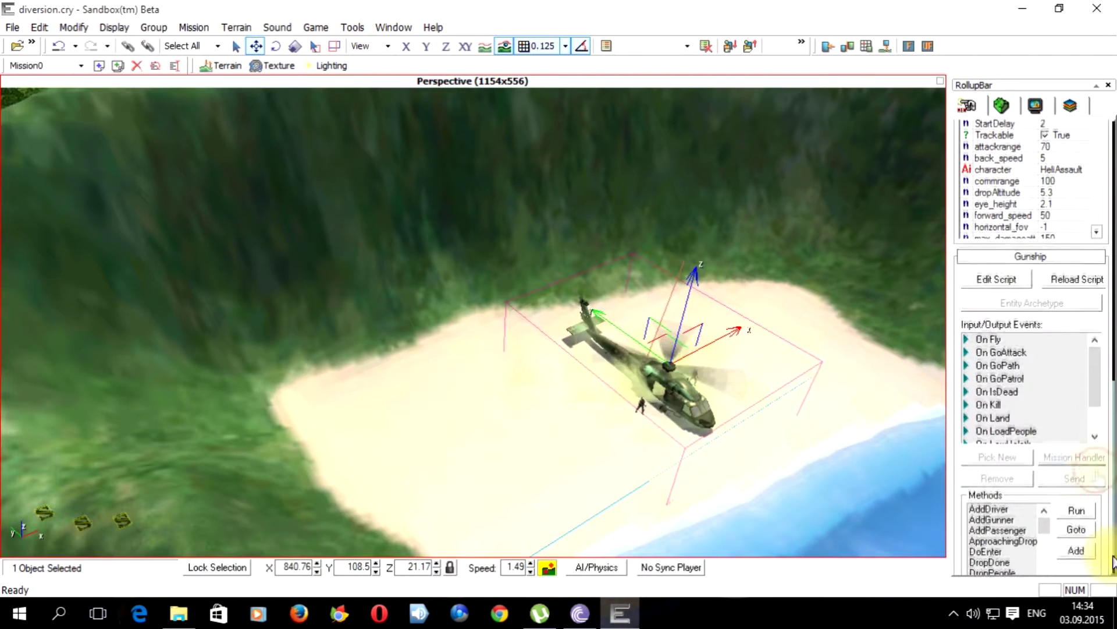
scroll(770, 367, up, 4)
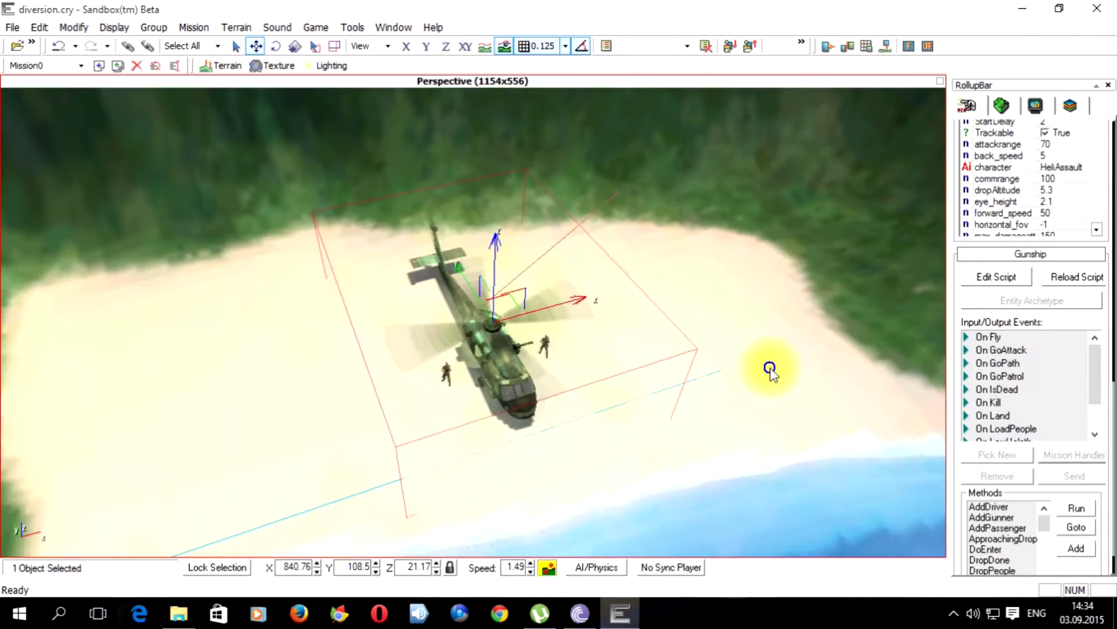
- Inspect the behaviour and groupid properties of the two mercenaries beside the helicopter, then deselect them
click(584, 335)
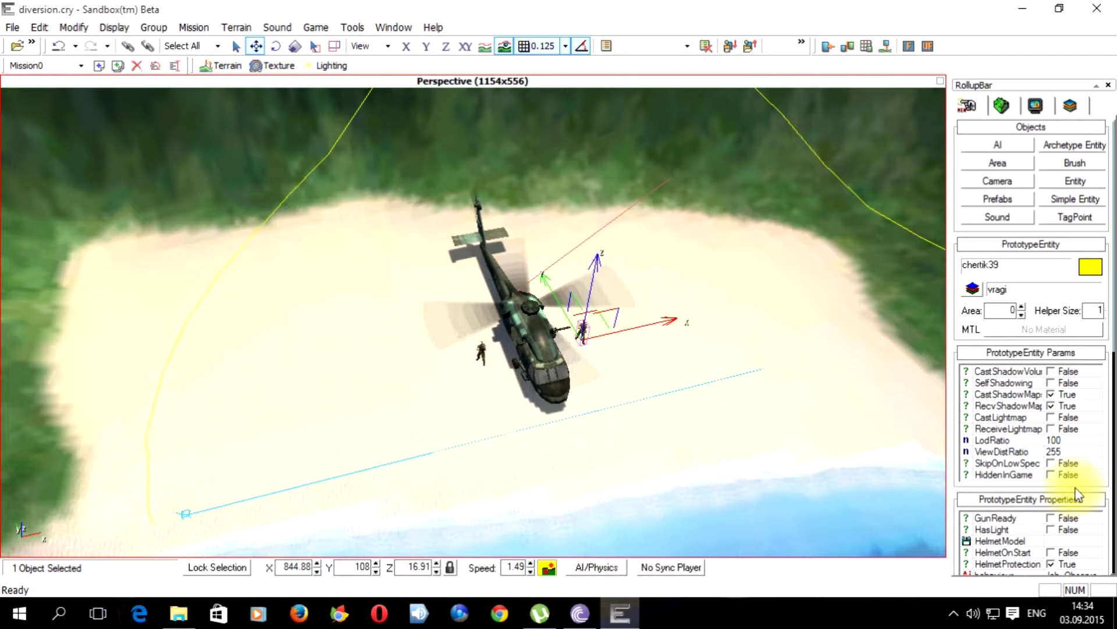
click(1112, 547)
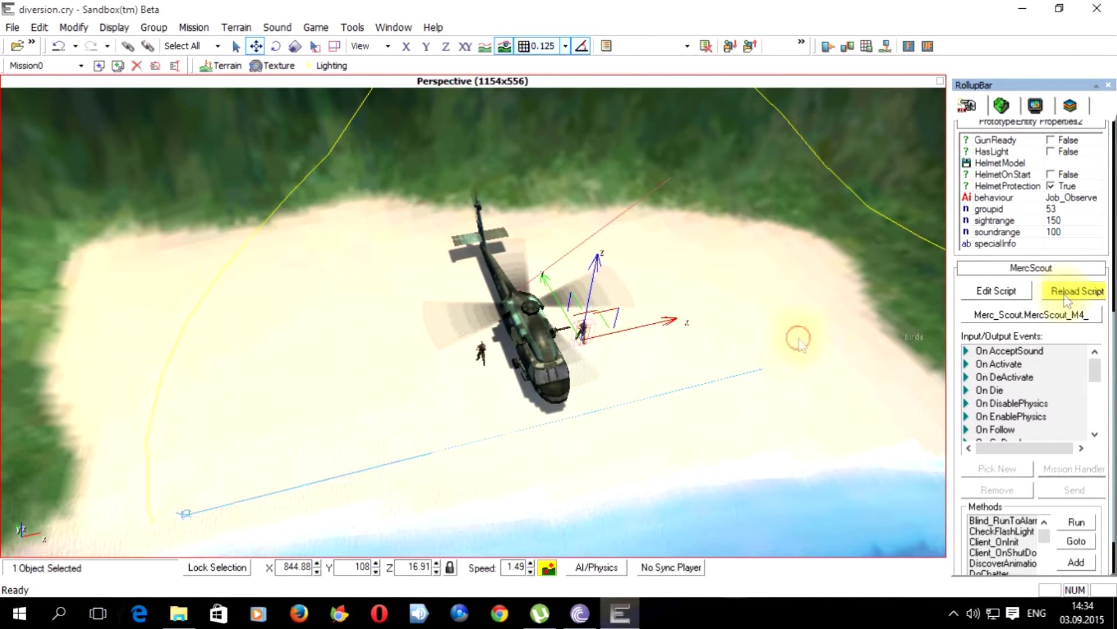
click(479, 348)
click(480, 348)
scroll(1112, 526, down, 5)
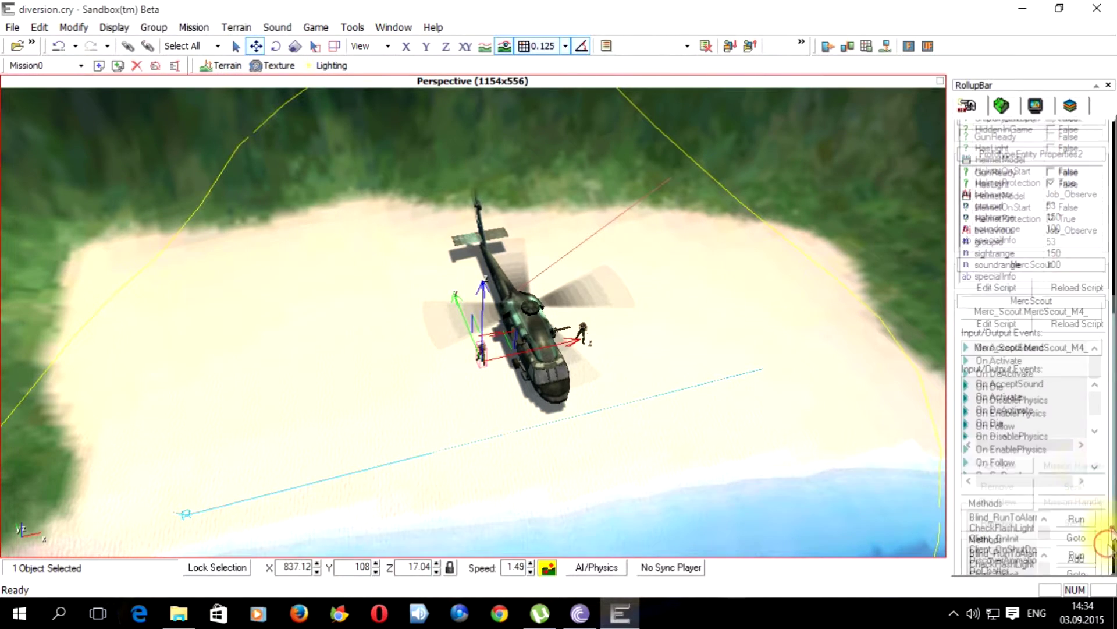
click(805, 334)
- Return to the shallow water off the rocky beach, start game mode and board the Zodiac boat
right_drag(806, 334, 776, 345)
key(w)
key(w)
right_drag(688, 291, 690, 287)
key(ctrl+g)
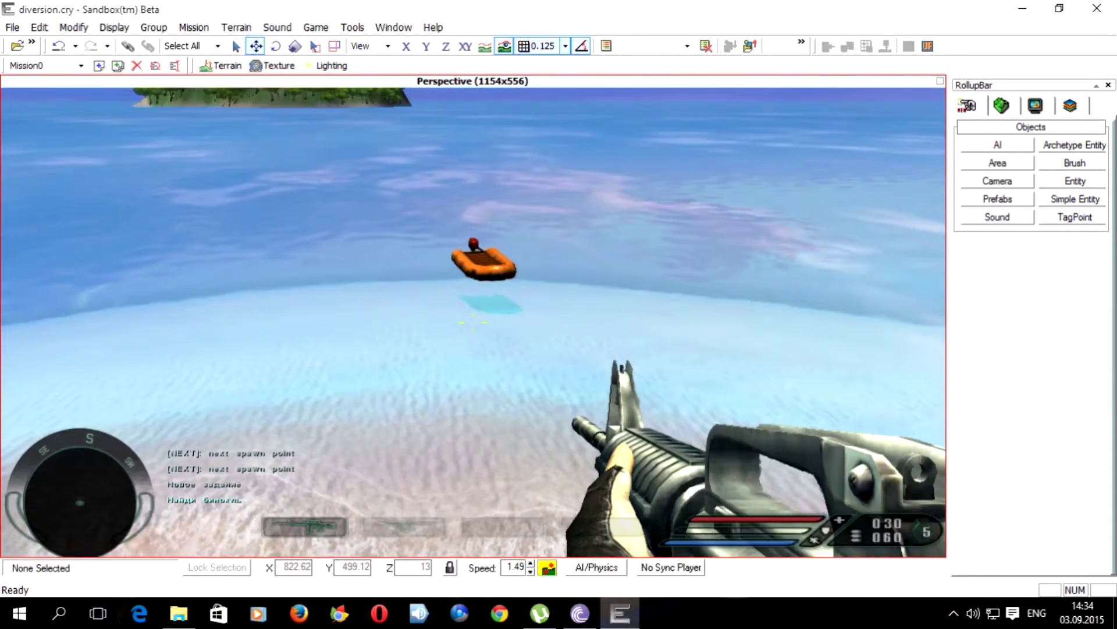
key(w)
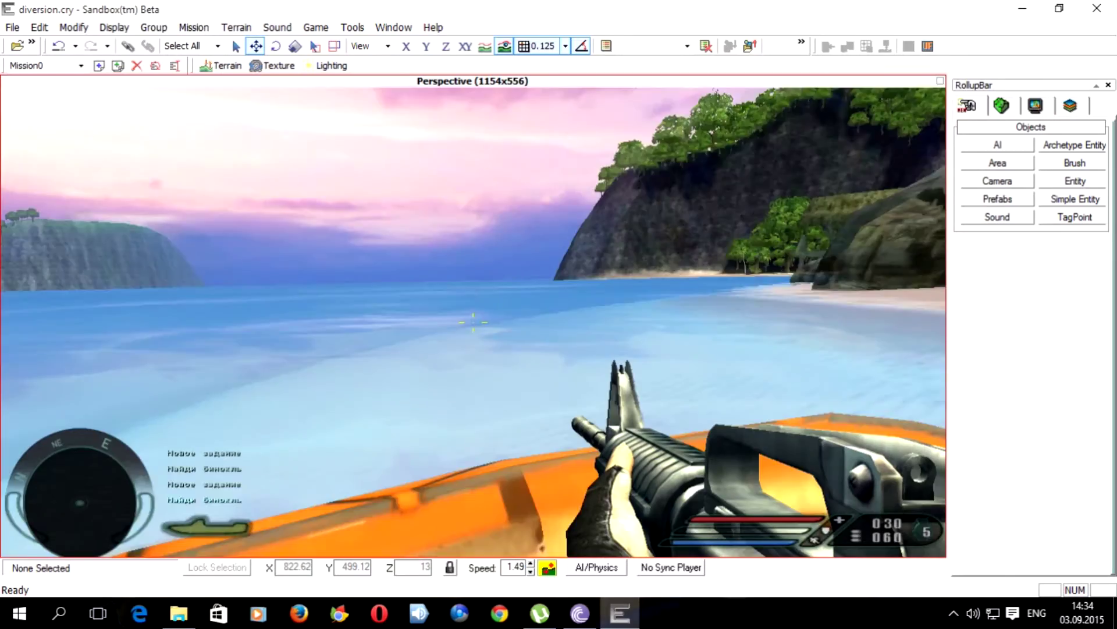
- Drive the Zodiac boat from the rocky shore across the open sea in game mode to test the helicopter attack
key(s)
key(a)
key(a)
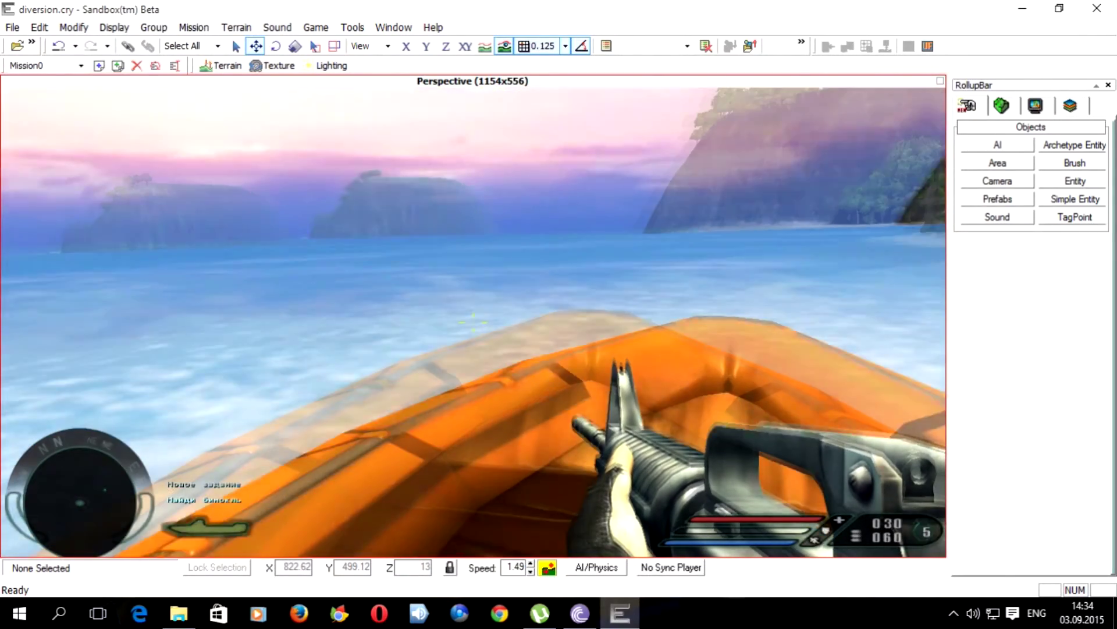
key(a)
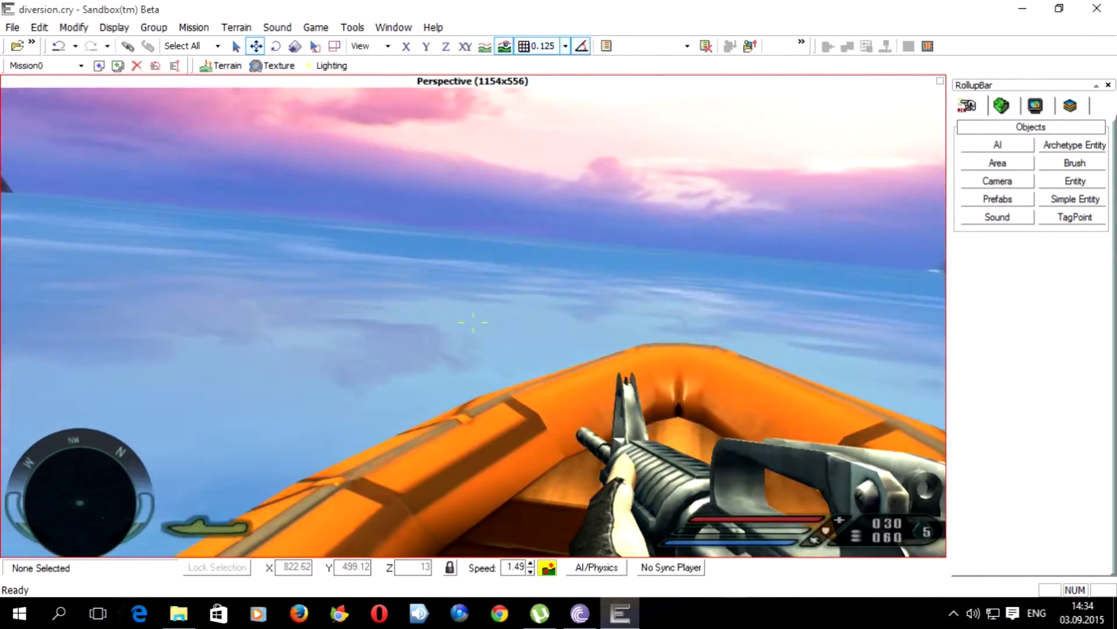
key(d)
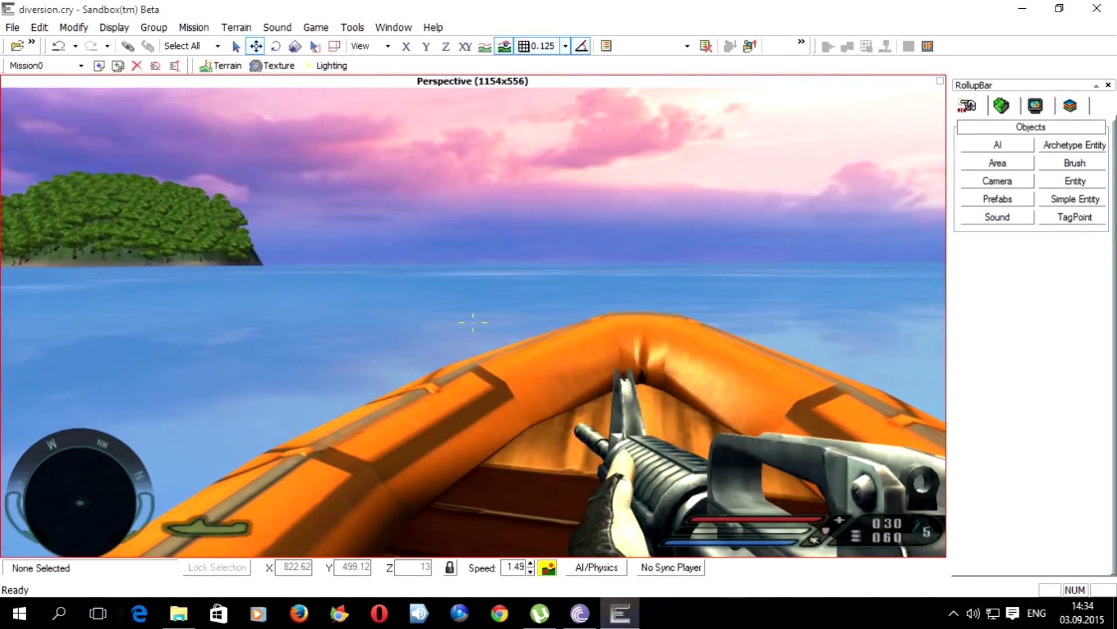
key(a)
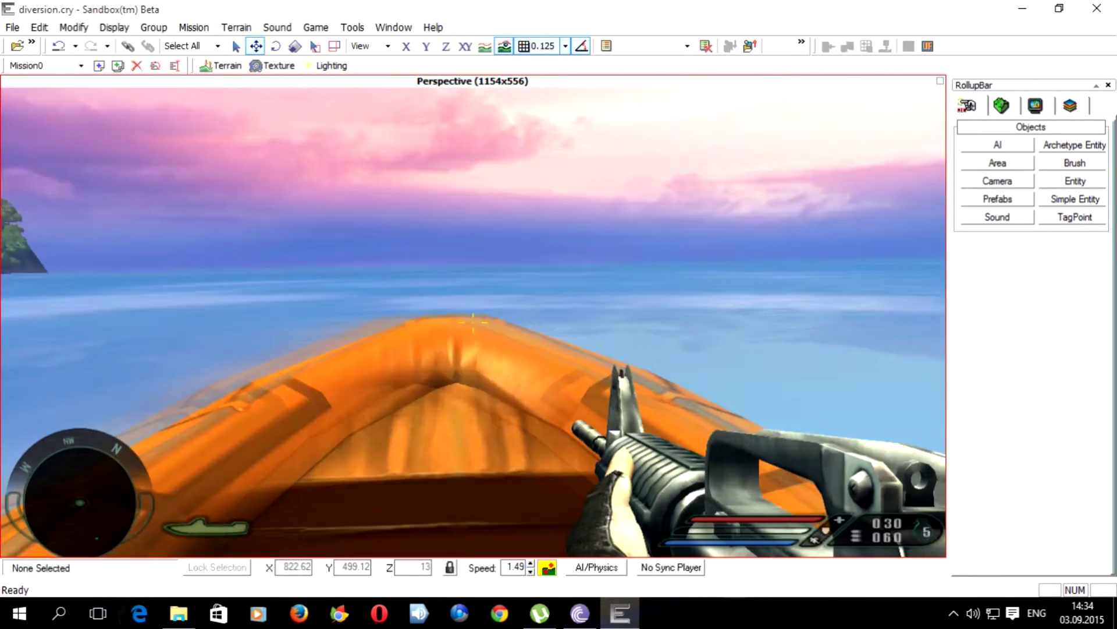
key(a)
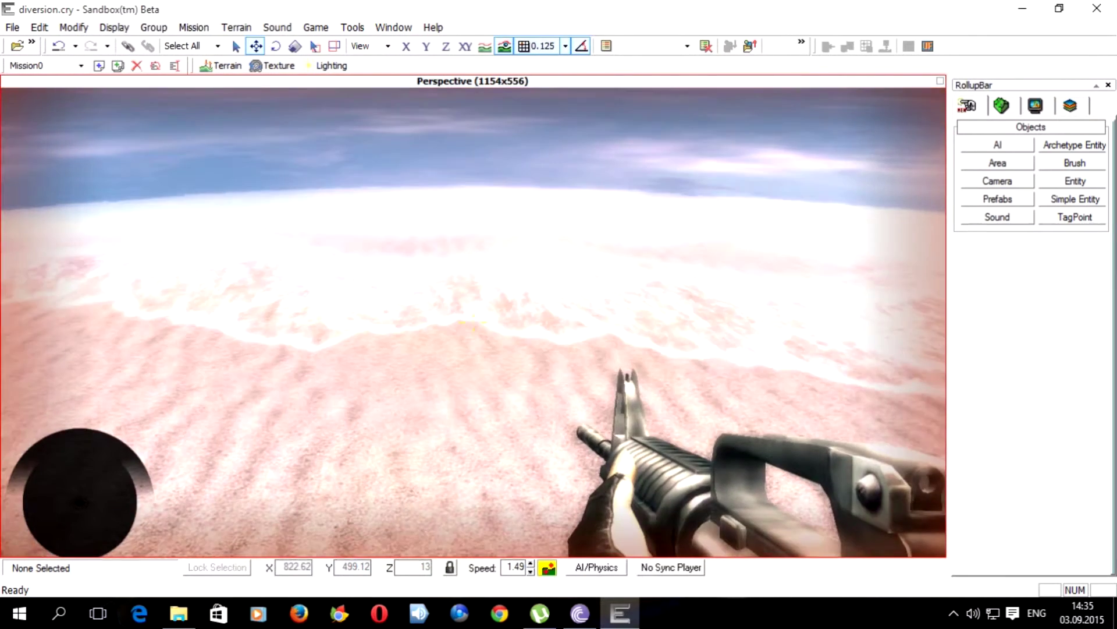
- Leave game mode, restart it briefly from above the boat in the shallow water, and return to editing
key(Escape)
key(s)
right_drag(711, 274, 711, 275)
key(ctrl+g)
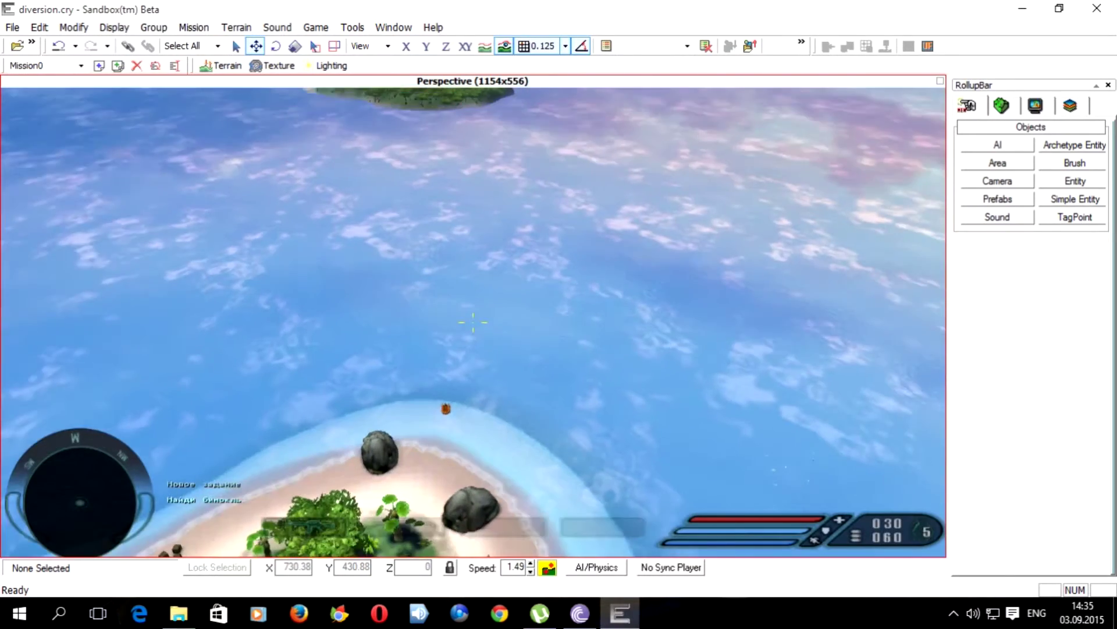
key(Escape)
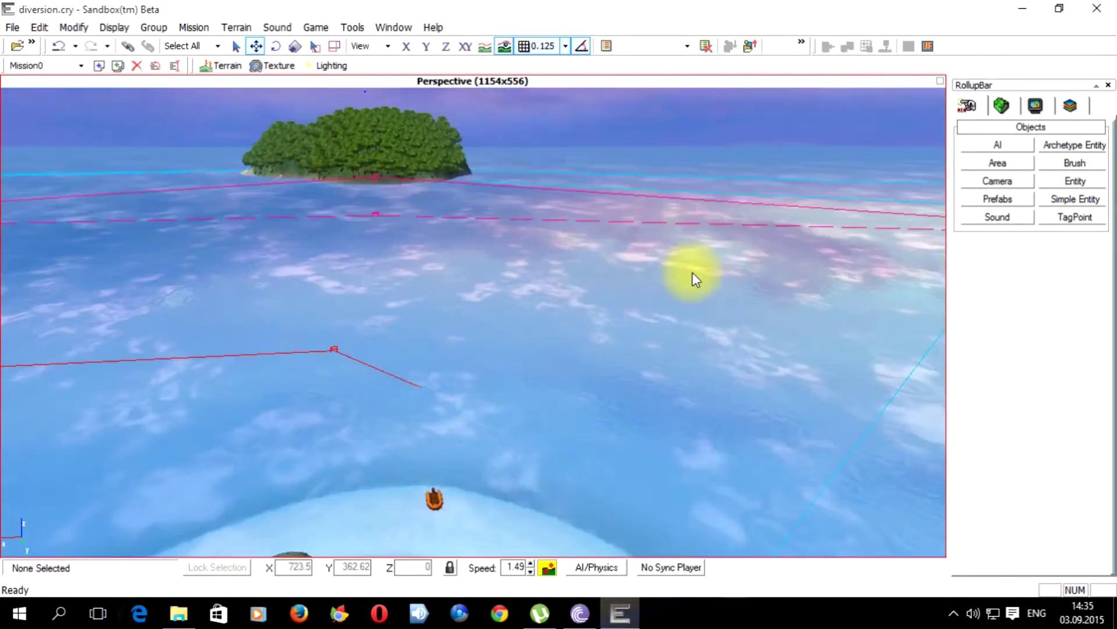
- Select the helicopter on the beach below the dark cliff and add four more helicopters to the selection
key(w)
right_drag(681, 279, 681, 279)
right_drag(659, 341, 603, 352)
key(w)
right_drag(481, 374, 449, 402)
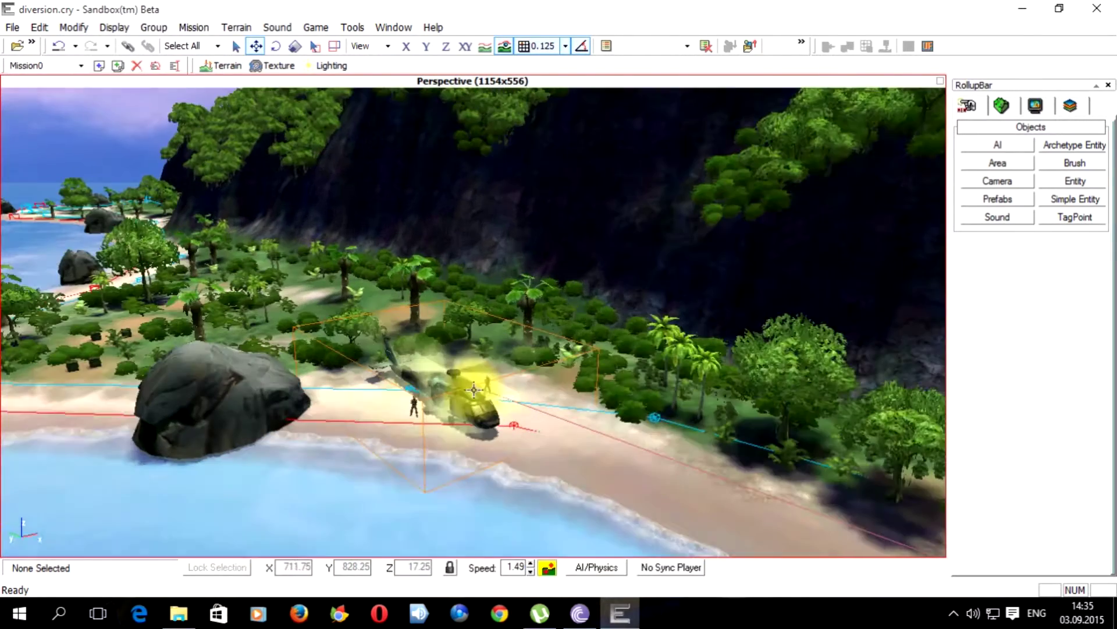
click(467, 407)
right_drag(460, 457, 469, 439)
ctrl+click(540, 352)
right_drag(541, 352, 539, 389)
ctrl+click(484, 374)
ctrl+click(486, 363)
key(w)
ctrl+click(511, 357)
key(w)
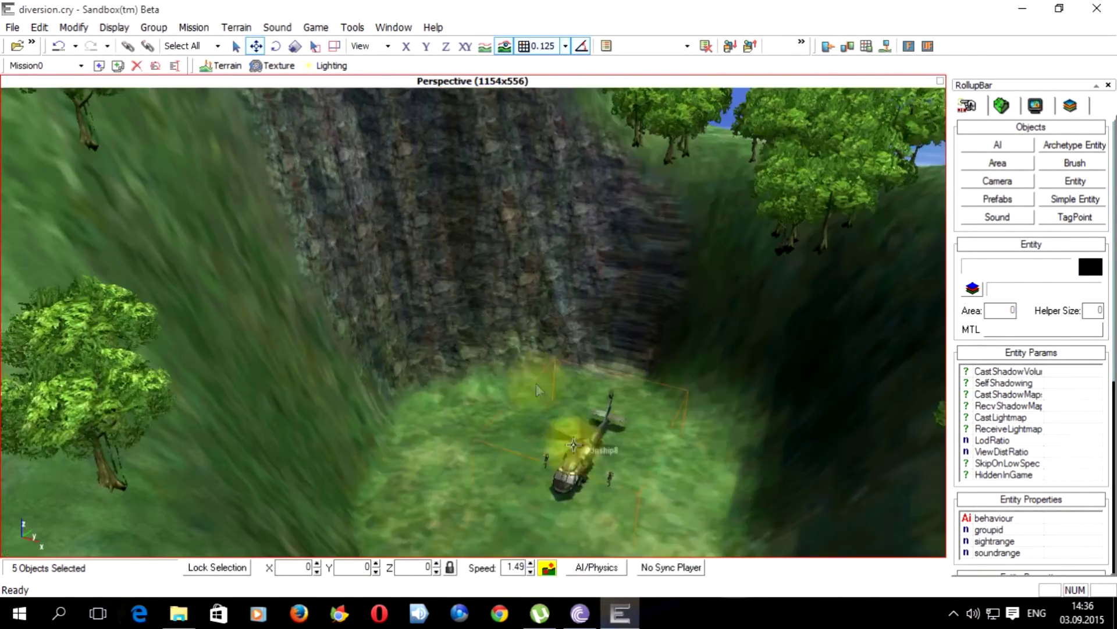
- Add the remaining helicopters to the selection, set forward_speed to 50 for all of them, and deselect them
ctrl+click(573, 454)
right_drag(573, 453, 516, 422)
key(w)
ctrl+click(506, 401)
key(w)
ctrl+click(511, 344)
right_drag(528, 366, 527, 367)
drag(1112, 518, 1112, 543)
drag(1104, 484, 1105, 555)
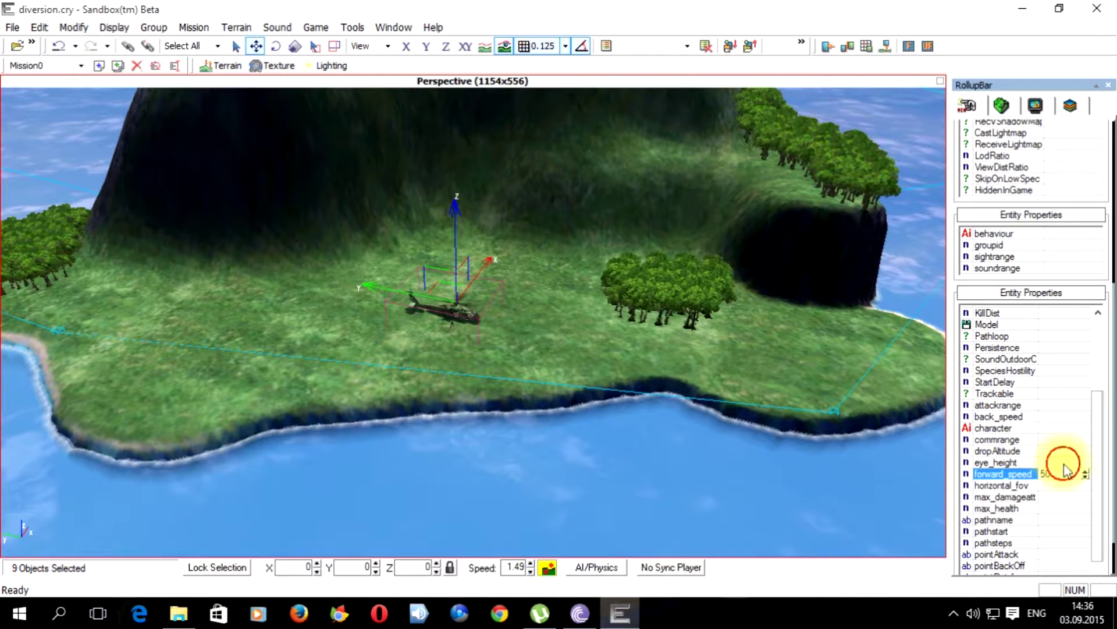
click(849, 493)
- Select the helicopter in the forested hollow, set its forward_speed to 30, and deselect it
right_drag(849, 492, 707, 394)
key(w)
key(s)
key(w)
key(s)
key(s)
right_drag(546, 310, 607, 402)
key(w)
key(w)
click(607, 397)
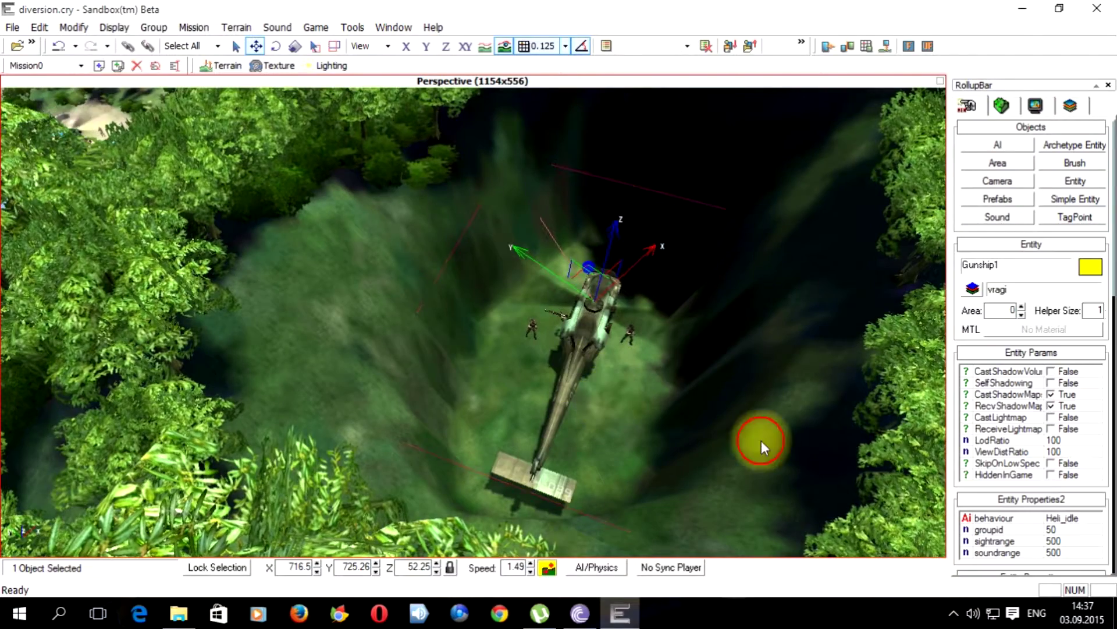
drag(1113, 502, 1114, 532)
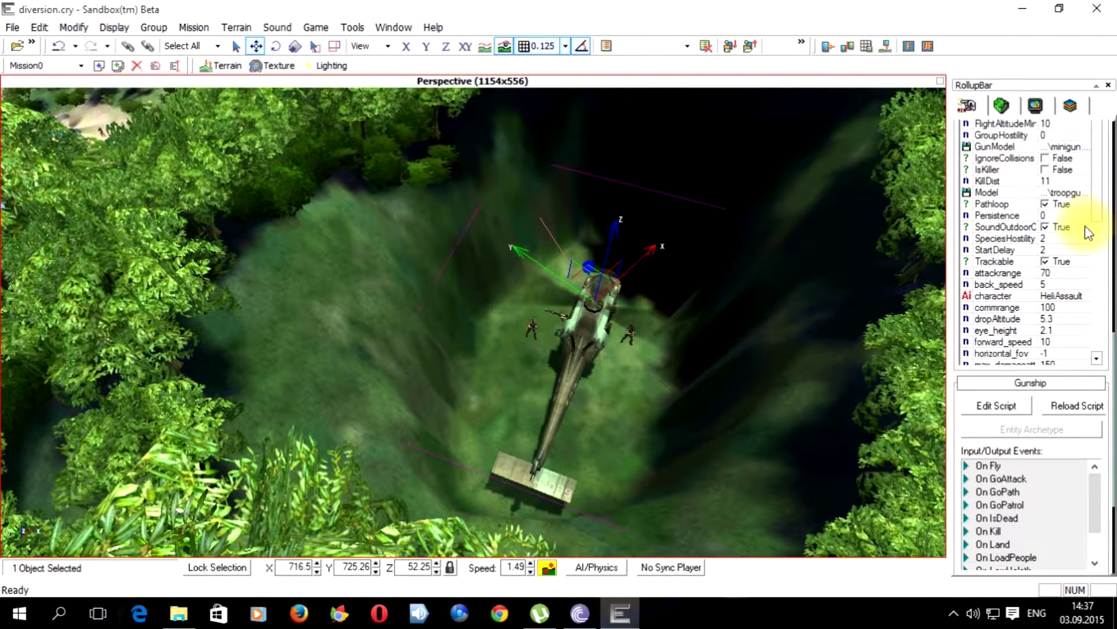
scroll(1094, 218, down, 1)
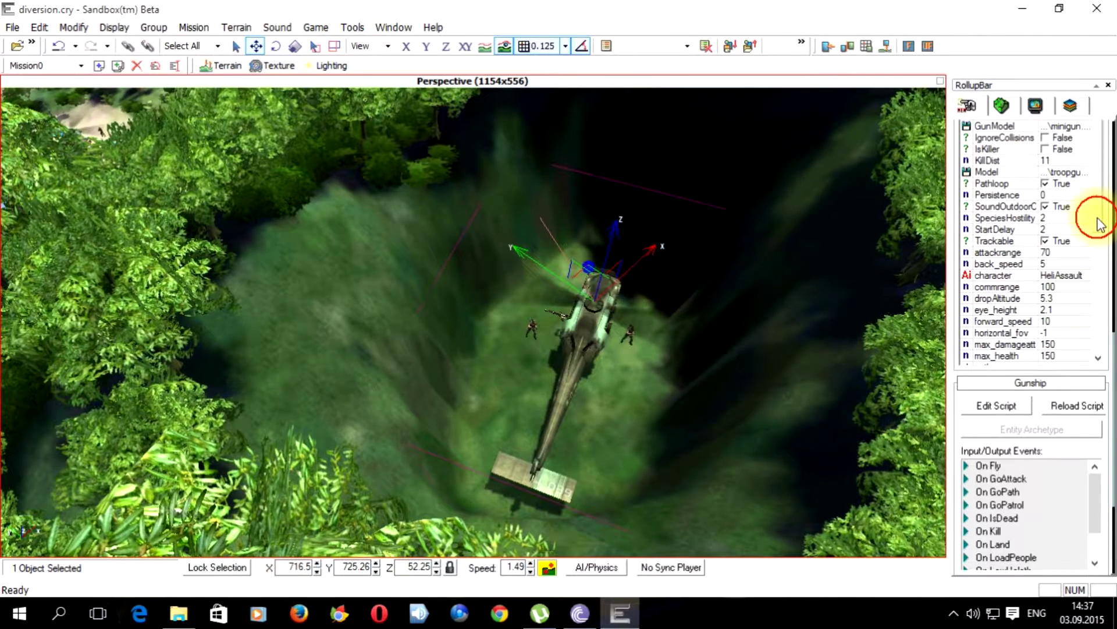
click(1070, 317)
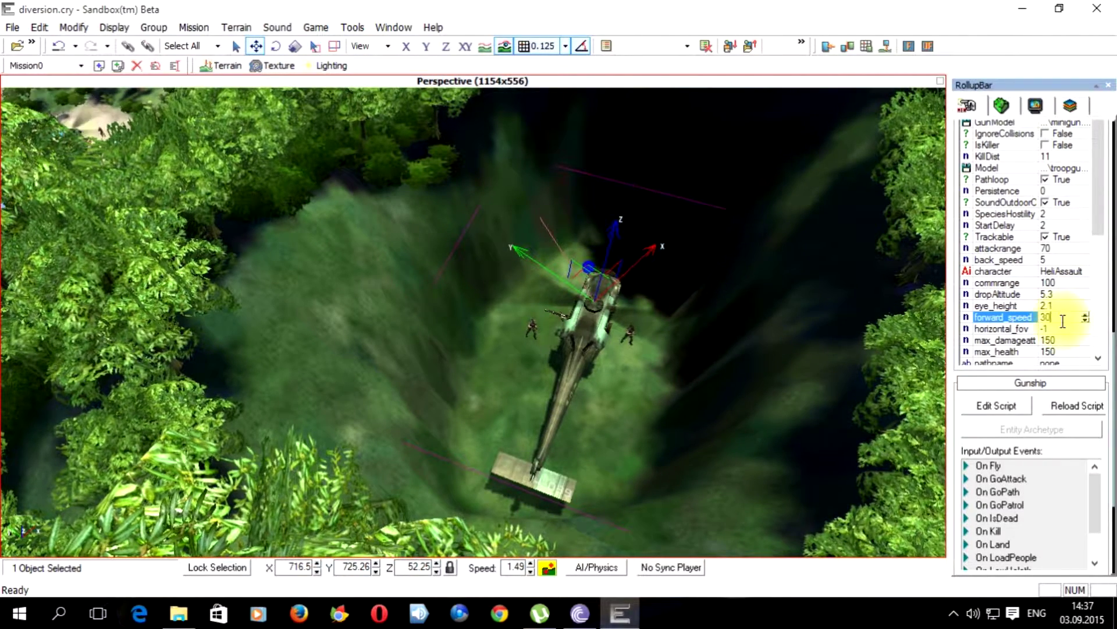
click(688, 344)
- Start a new Shape area on the water beside the end corner of the existing trigger strip
key(s)
right_drag(691, 345, 691, 344)
right_drag(467, 323, 484, 396)
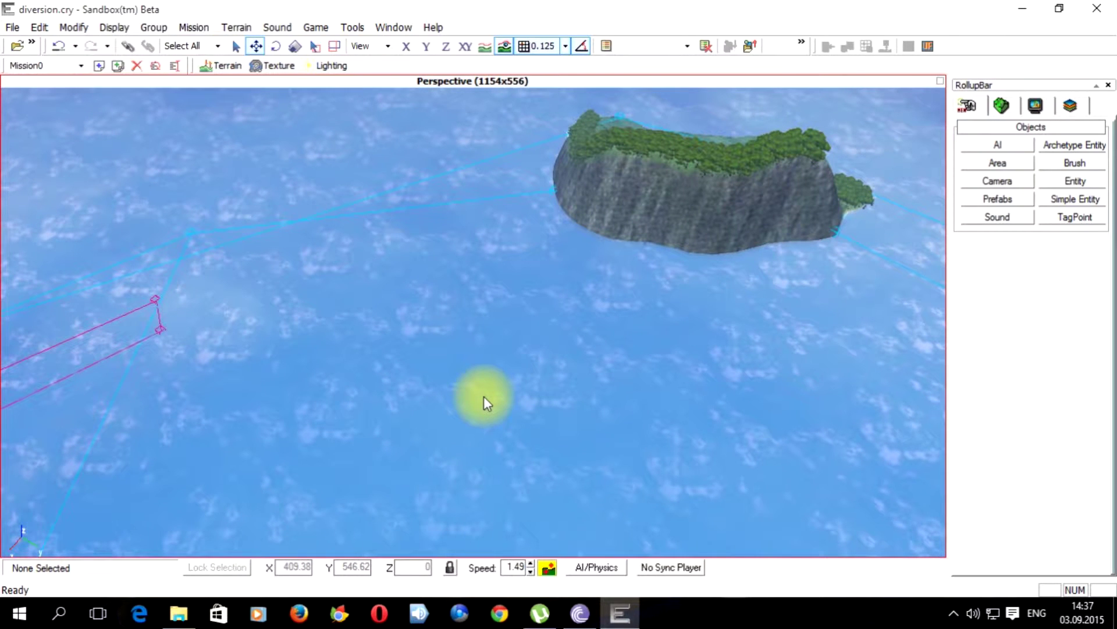
right_drag(484, 396, 471, 373)
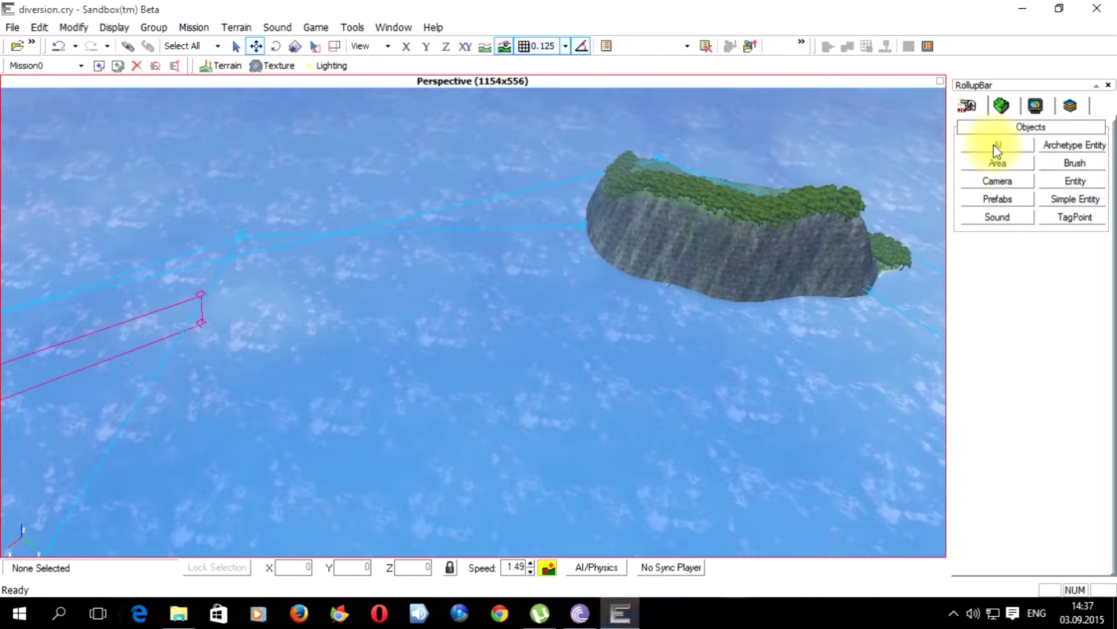
click(997, 163)
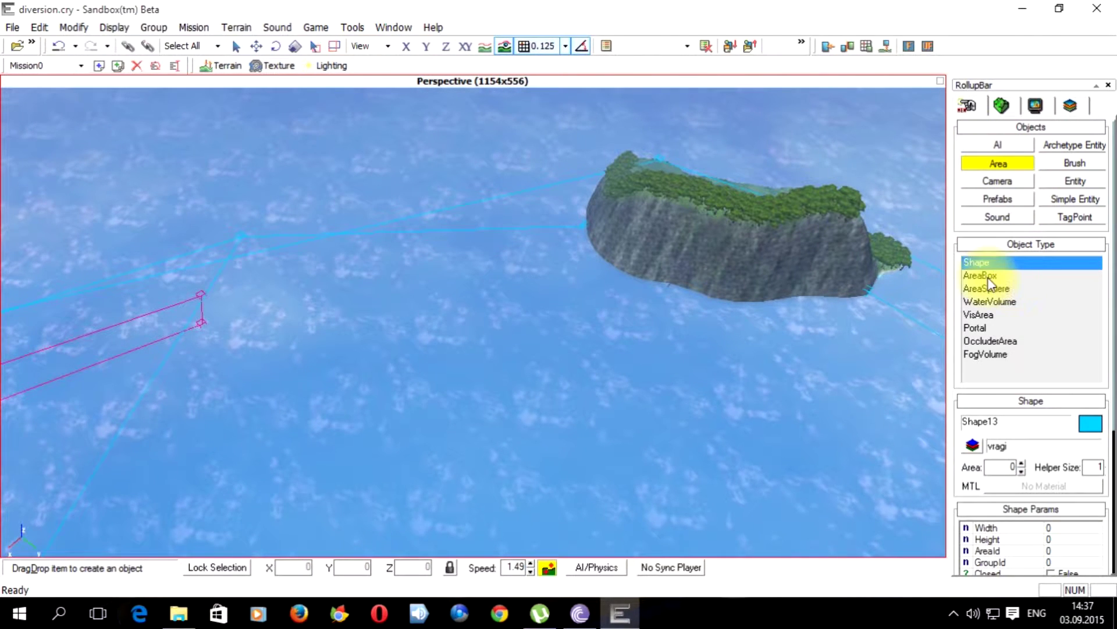
right_drag(621, 301, 624, 301)
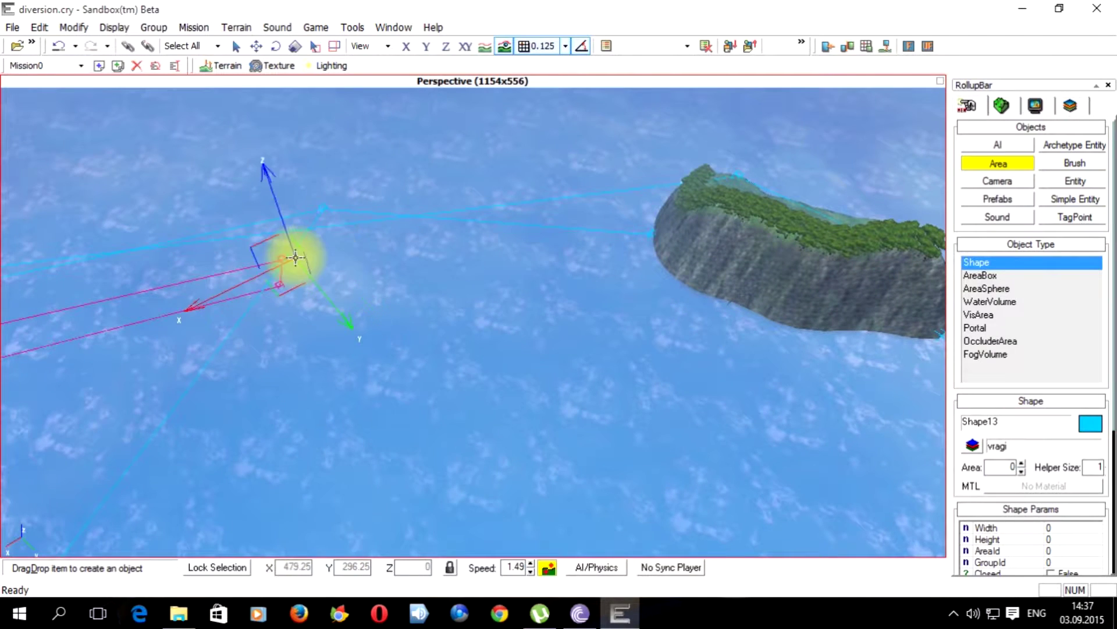
right_drag(292, 280, 404, 279)
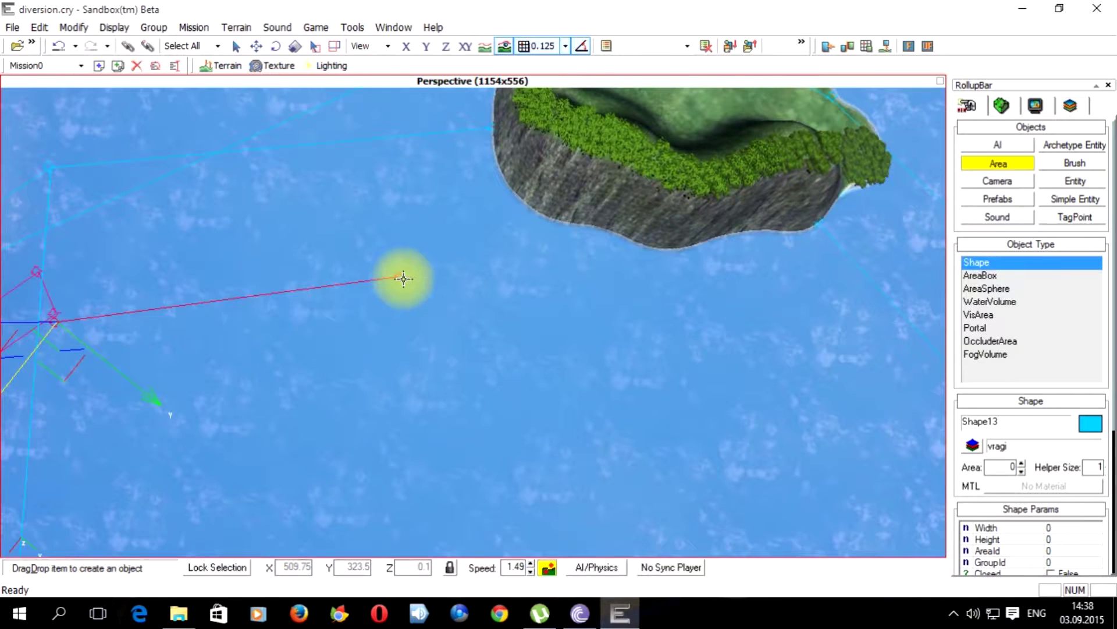
- Extend the shape along the cliff island as a narrow strip and close it at its start as a nine-point area
click(624, 302)
right_drag(623, 302, 539, 294)
click(539, 295)
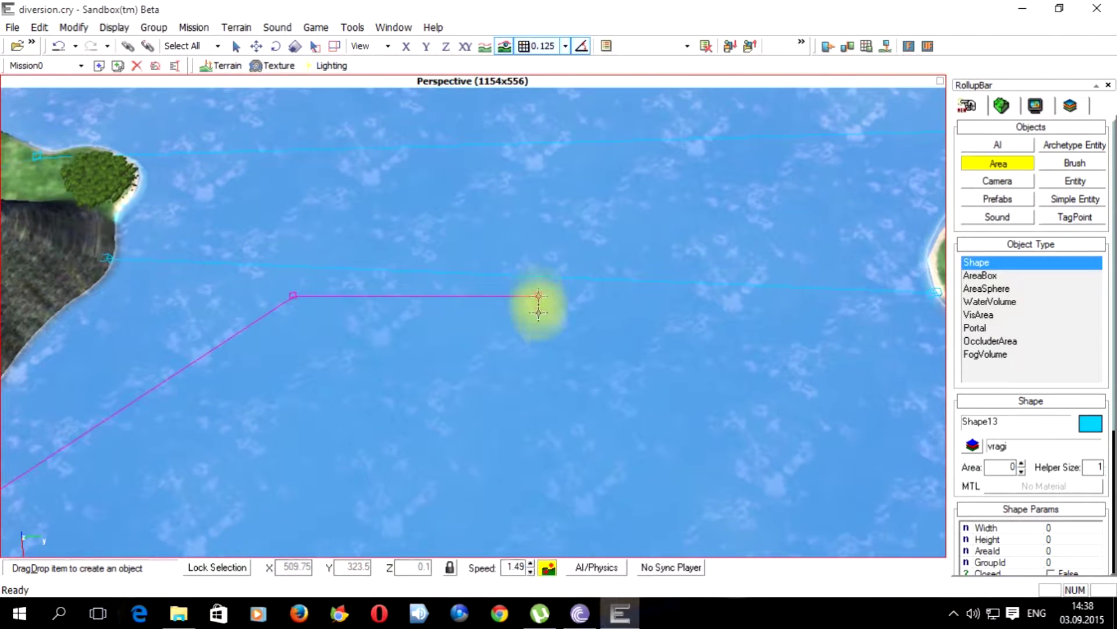
click(539, 332)
right_drag(316, 339, 369, 352)
click(351, 361)
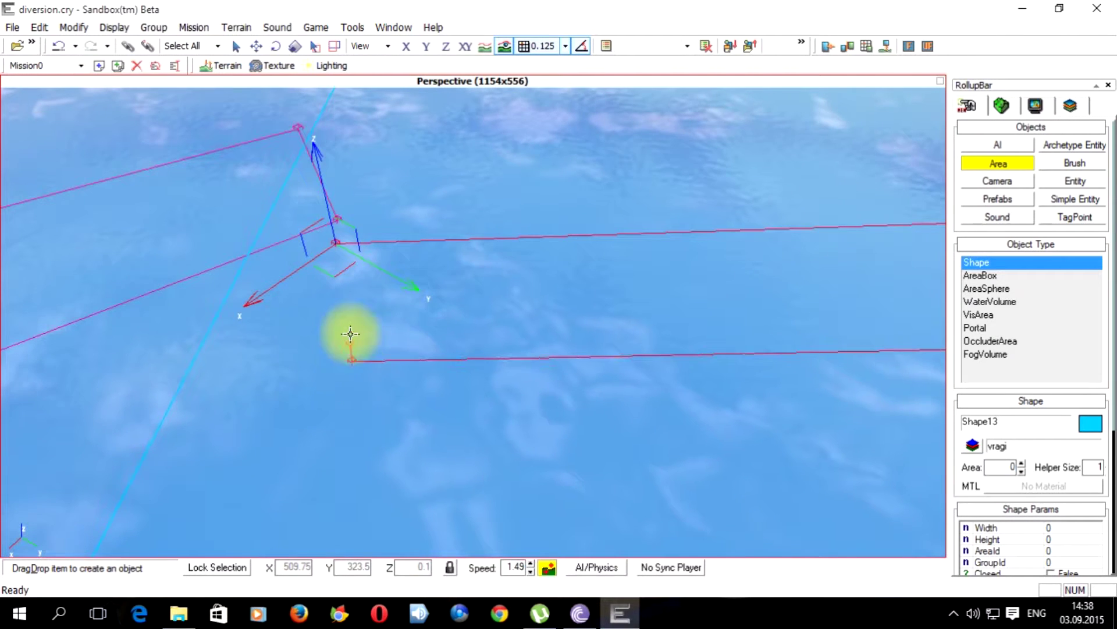
double_click(336, 243)
- Check the new strip's points in shape editing mode along its length, then leave the mode
right_drag(418, 301, 418, 301)
click(593, 329)
click(812, 399)
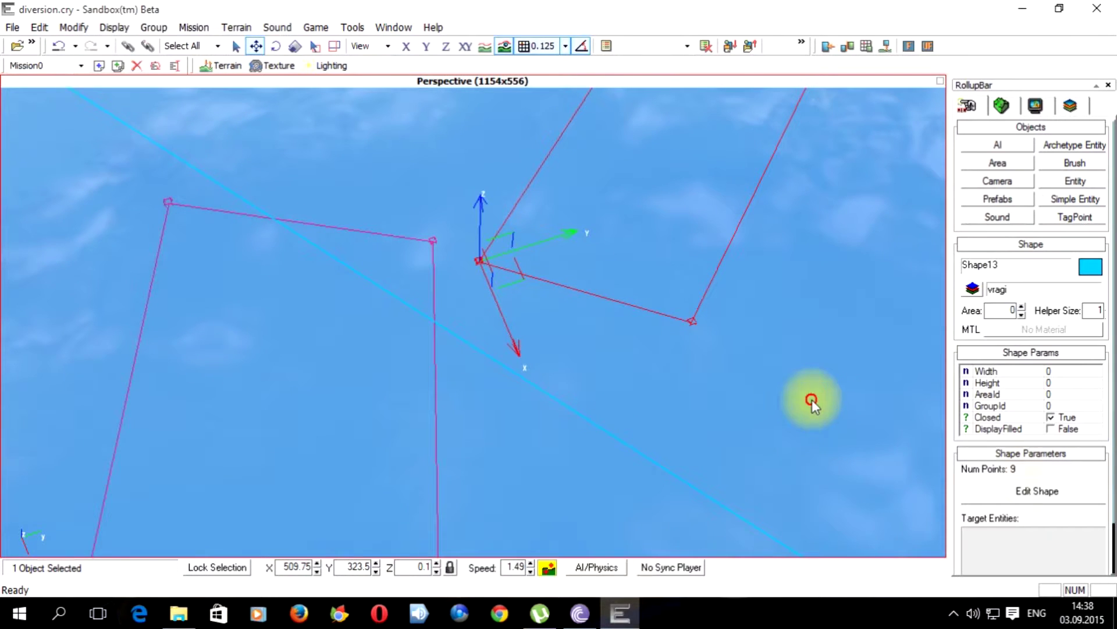
click(1033, 482)
right_drag(490, 267, 590, 344)
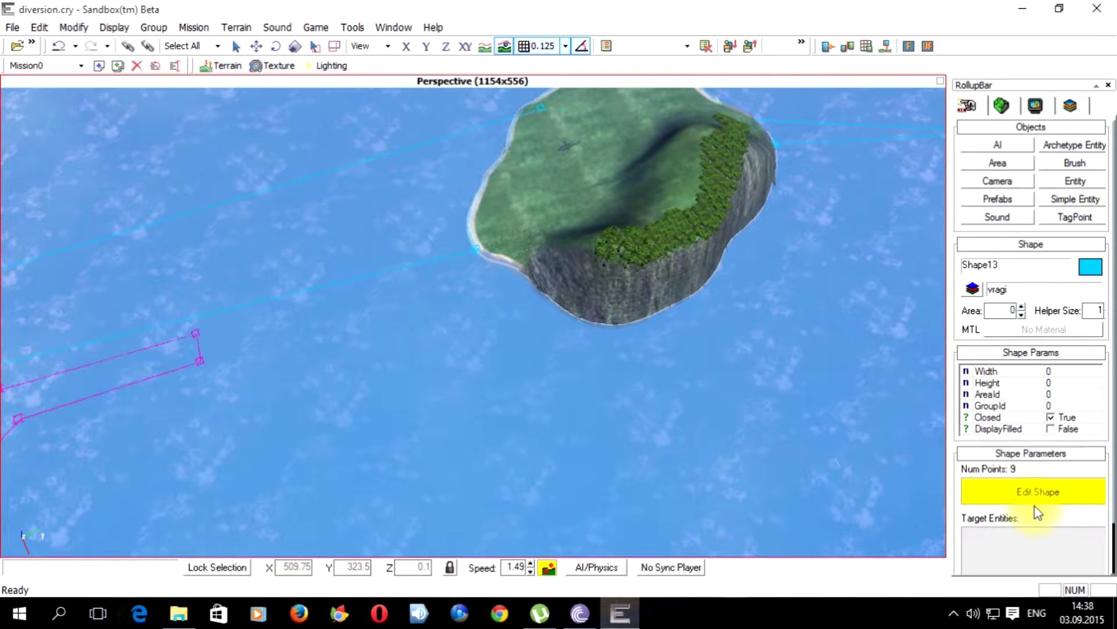
click(1036, 492)
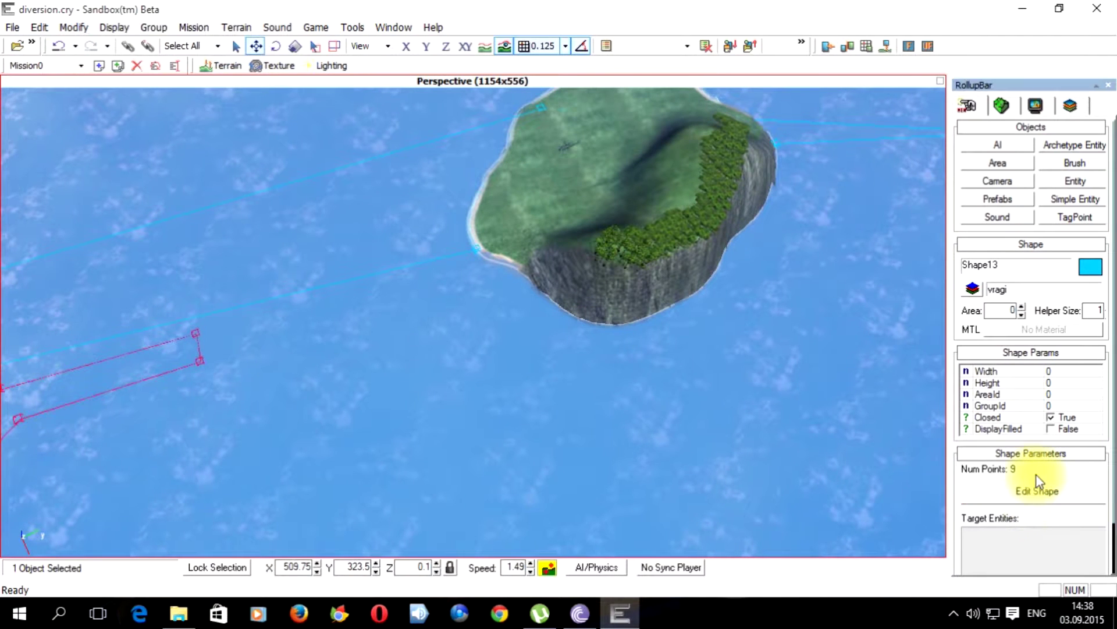
- Start another Shape area at the far end of the first strip and lay its points past the cliff island
click(1001, 164)
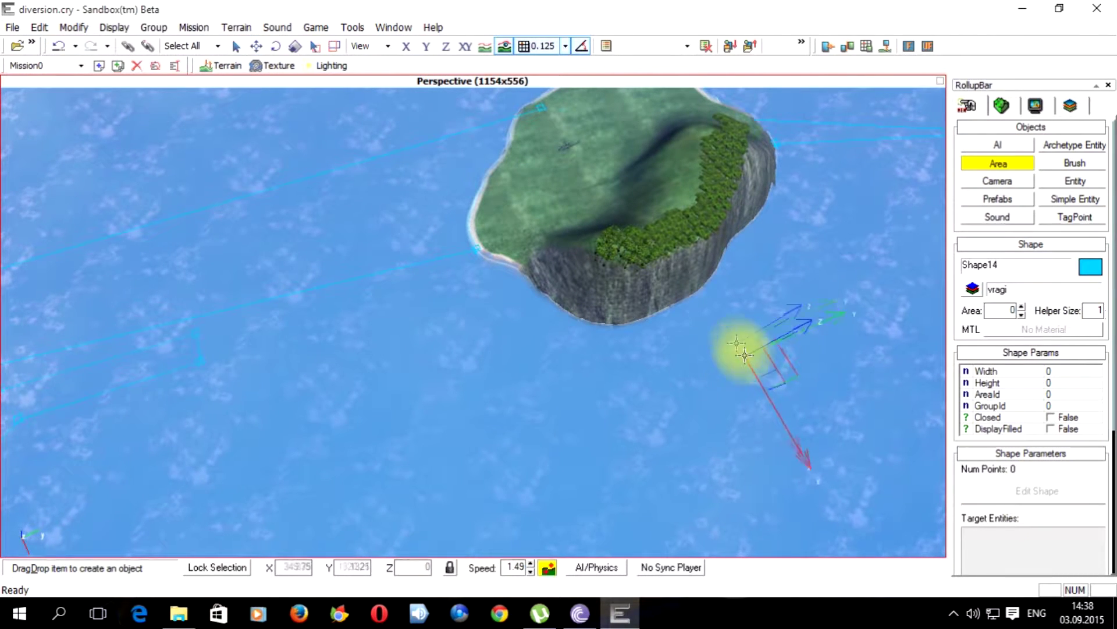
right_drag(736, 342, 736, 343)
key(s)
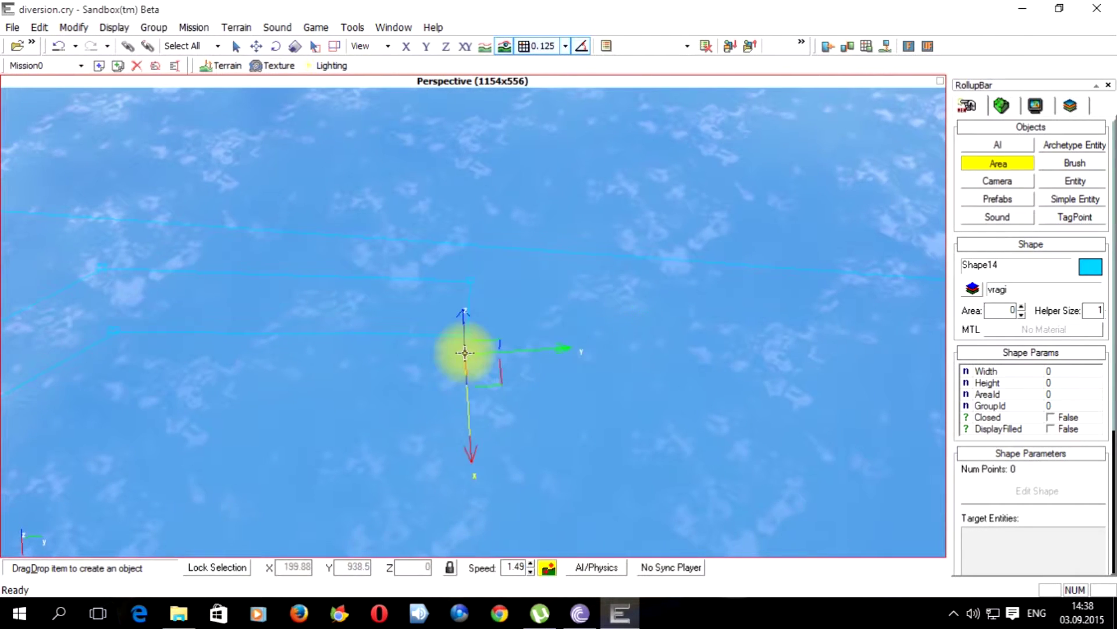
click(466, 347)
right_drag(506, 369, 505, 368)
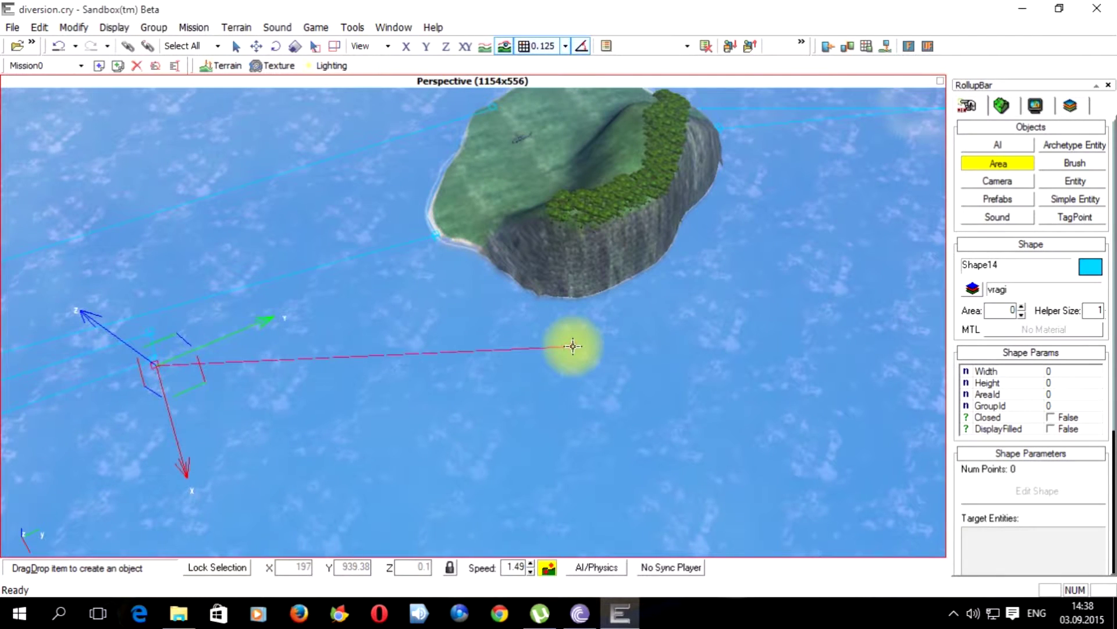
right_drag(634, 321, 557, 320)
right_drag(472, 354, 489, 344)
scroll(564, 304, up, 2)
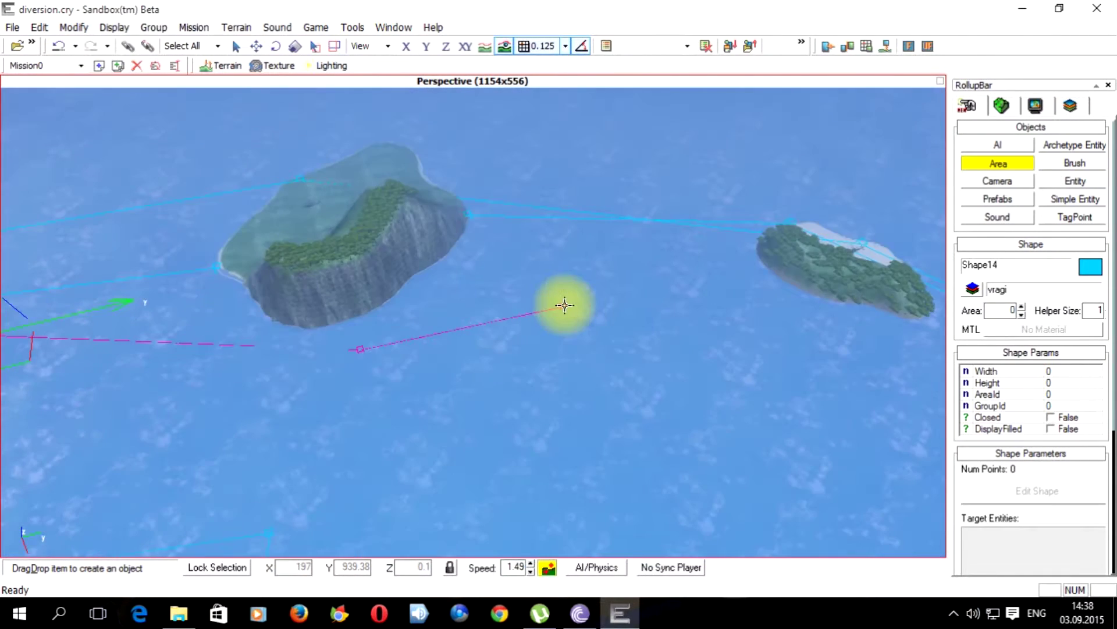
- Turn the second strip between the two islands, bring it back parallel, and close it as a seven-point area
click(617, 287)
click(616, 323)
right_drag(619, 319, 446, 393)
click(446, 393)
key(a)
key(w)
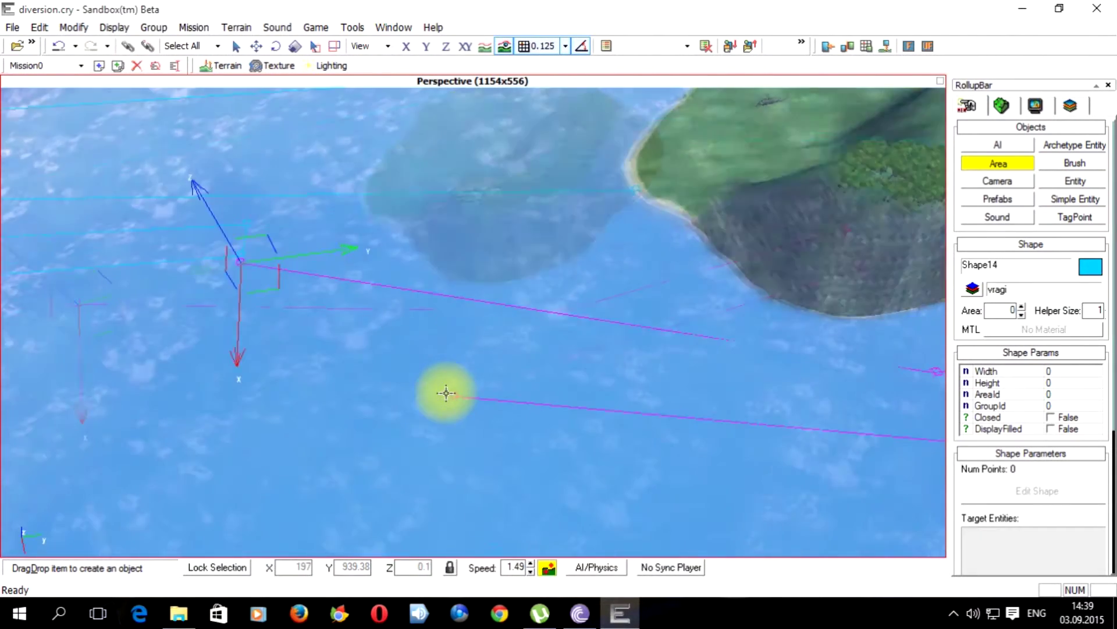
key(a)
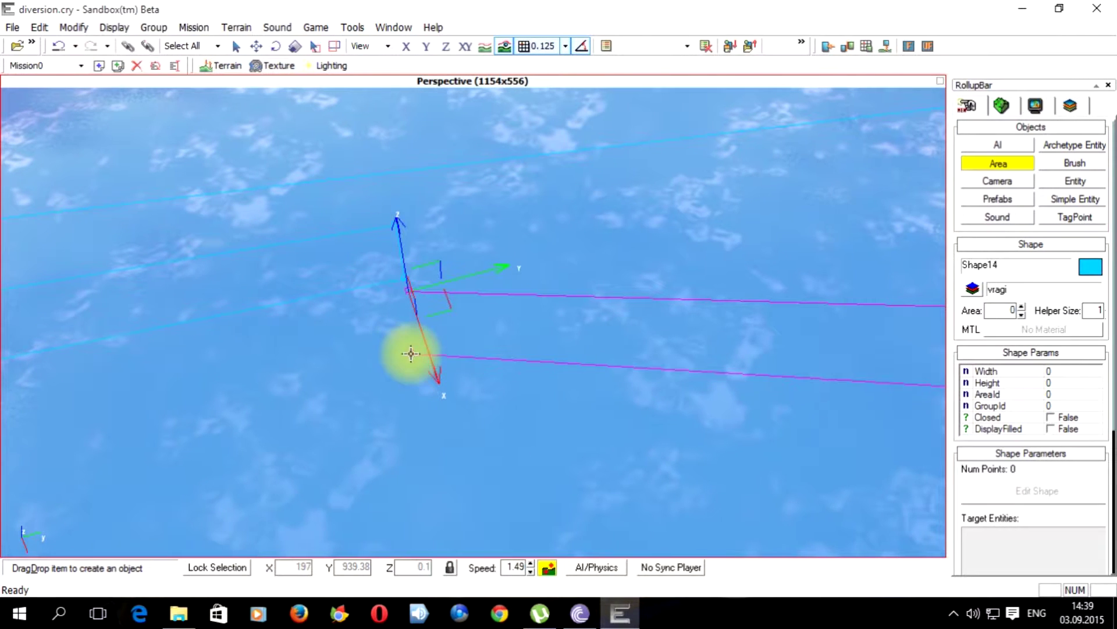
click(414, 356)
right_drag(417, 359, 421, 360)
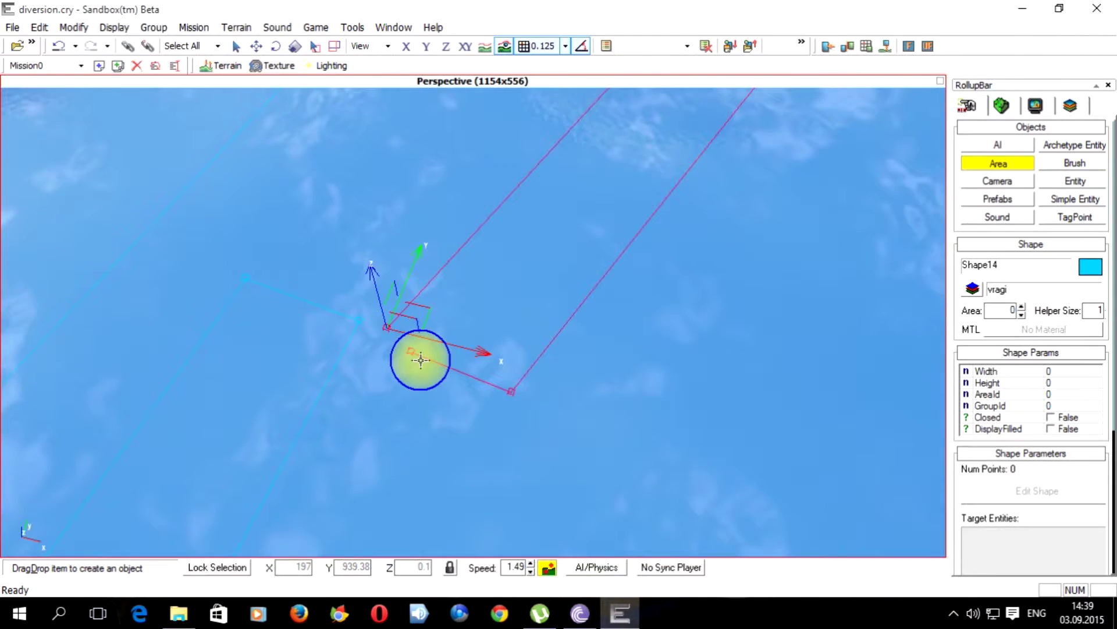
middle_drag(420, 360, 385, 319)
click(385, 319)
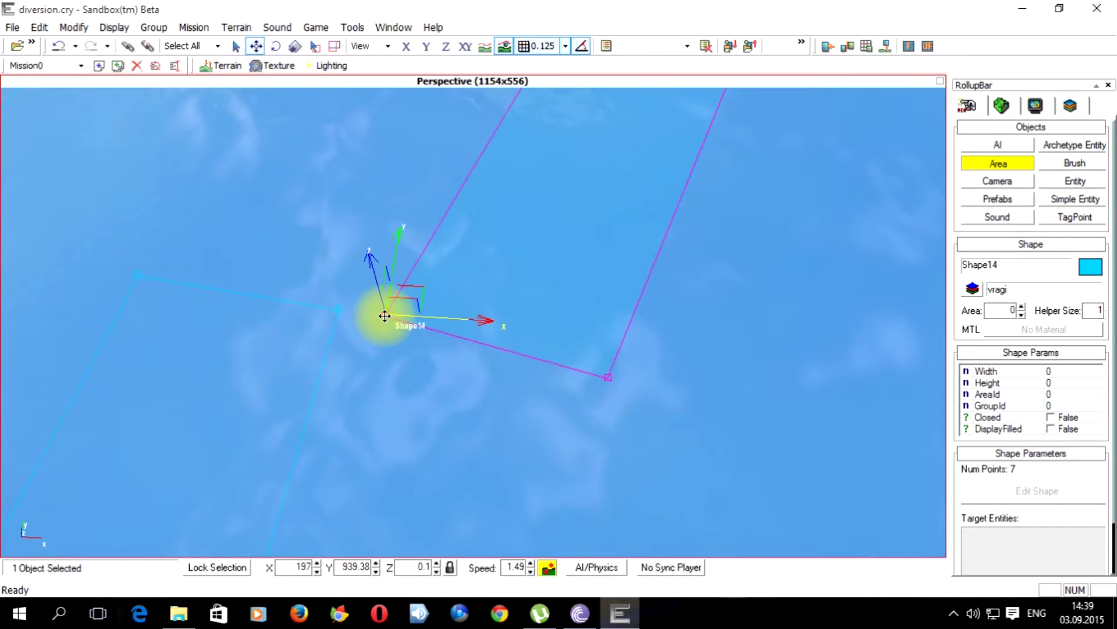
- Open the seven-point shape for point editing, check its corners from end to end, and finish editing
click(392, 362)
click(600, 383)
click(985, 493)
click(399, 350)
click(385, 314)
right_drag(386, 312, 436, 375)
key(w)
key(s)
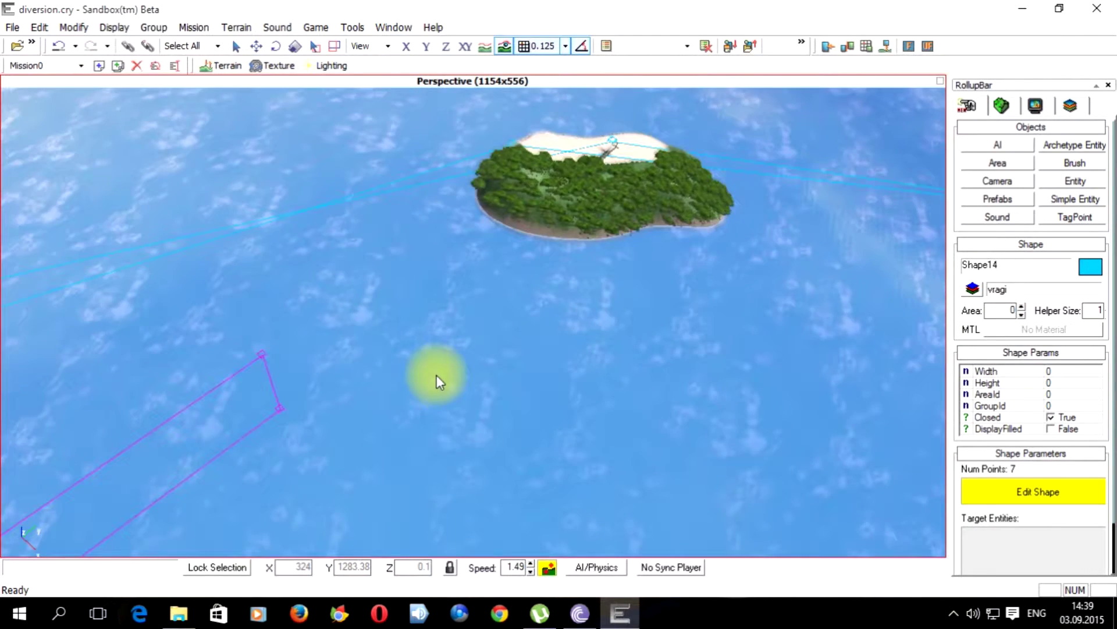
click(968, 492)
right_drag(654, 430, 605, 396)
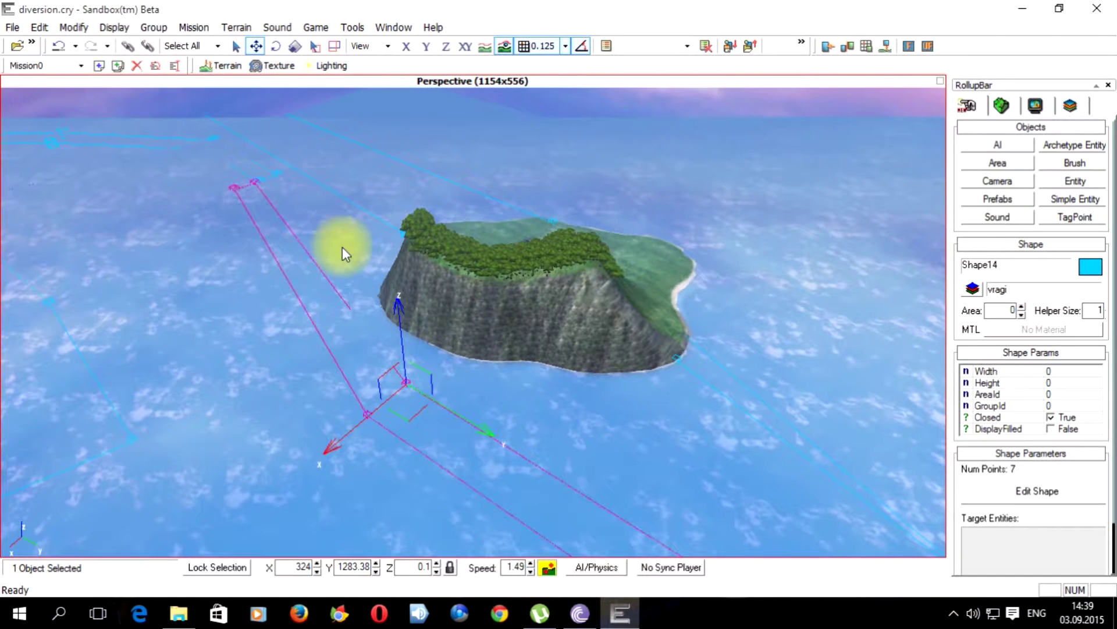
right_drag(342, 247, 525, 382)
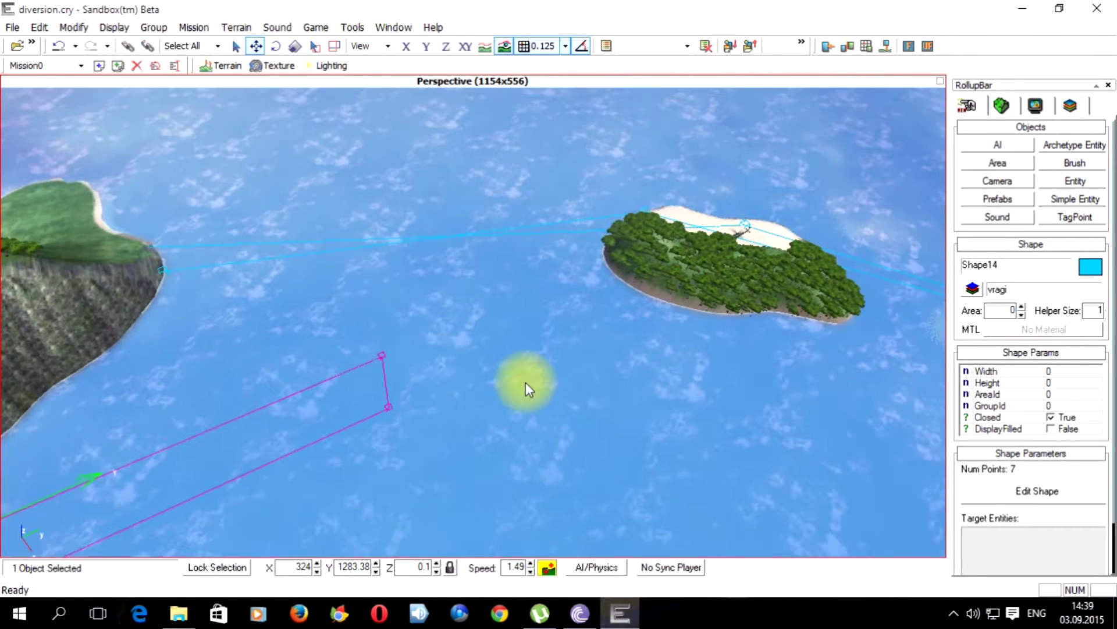
- Start another Shape area at the end of the second strip and lay its first points past the tree-covered island
click(999, 163)
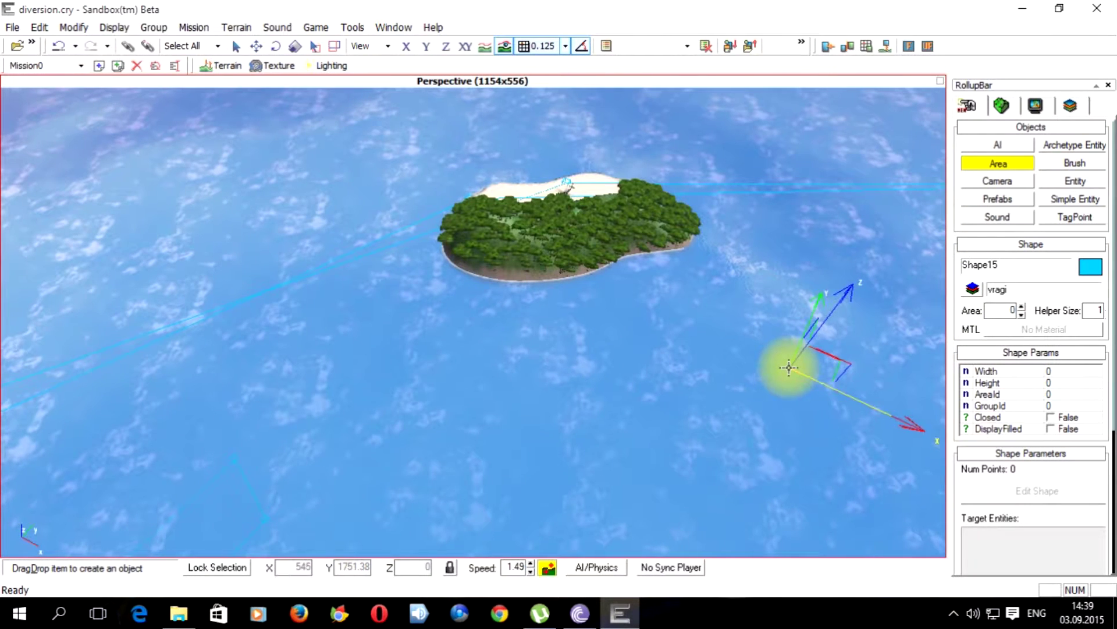
right_drag(789, 368, 544, 366)
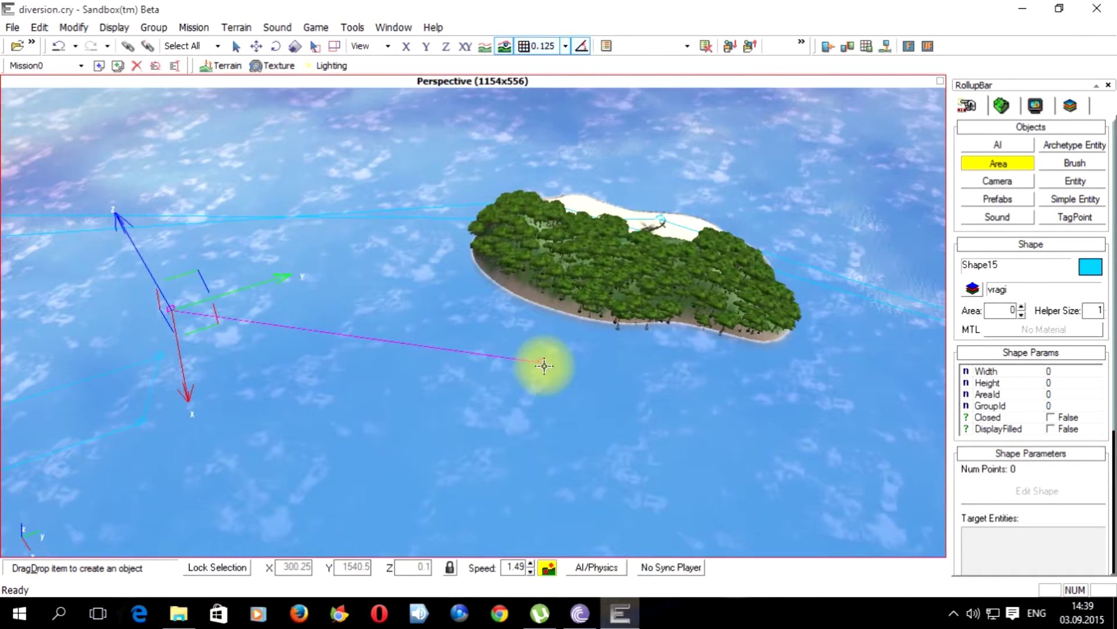
click(545, 365)
right_drag(646, 372, 593, 355)
click(523, 294)
- Bring the third strip back parallel to its first edge and close it as a six-point area
right_drag(522, 294, 461, 259)
click(557, 260)
click(453, 259)
click(437, 179)
right_drag(515, 283, 525, 273)
click(516, 281)
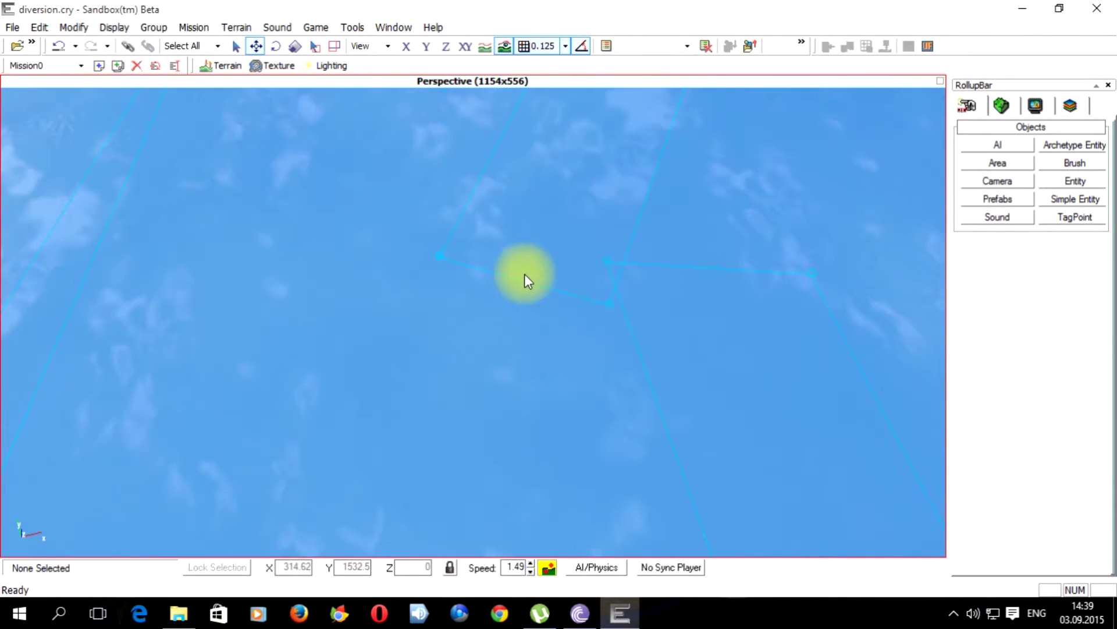
click(526, 279)
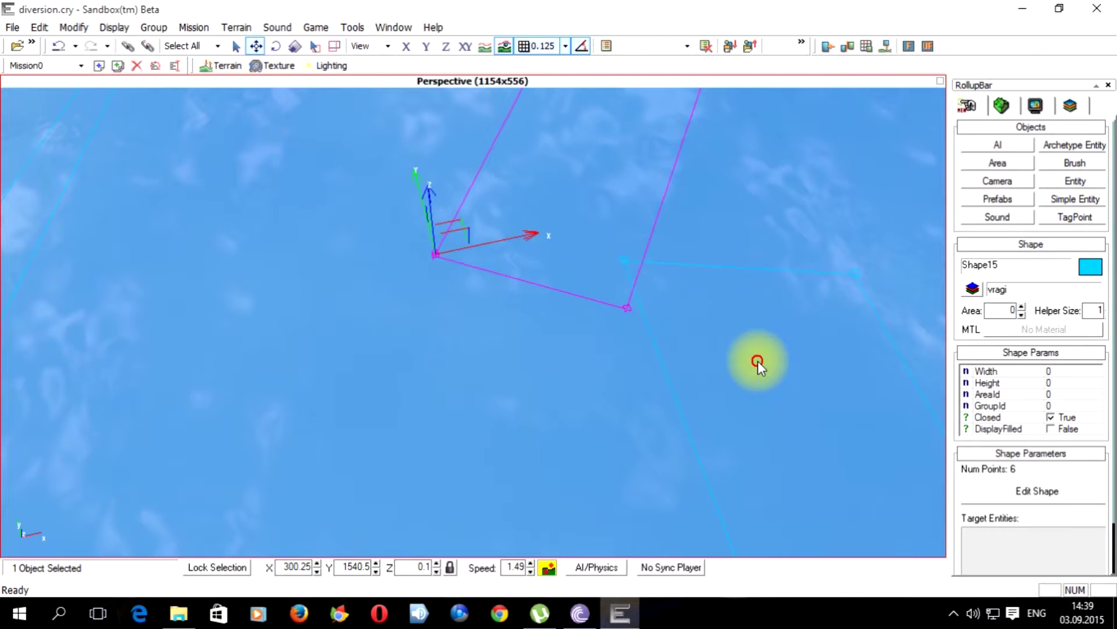
- Open the six-point strip for point editing, inspect its corners at both ends, and finish editing
click(980, 487)
key(w)
right_drag(491, 352, 621, 340)
double_click(485, 316)
key(s)
key(Escape)
right_drag(502, 434, 504, 432)
key(w)
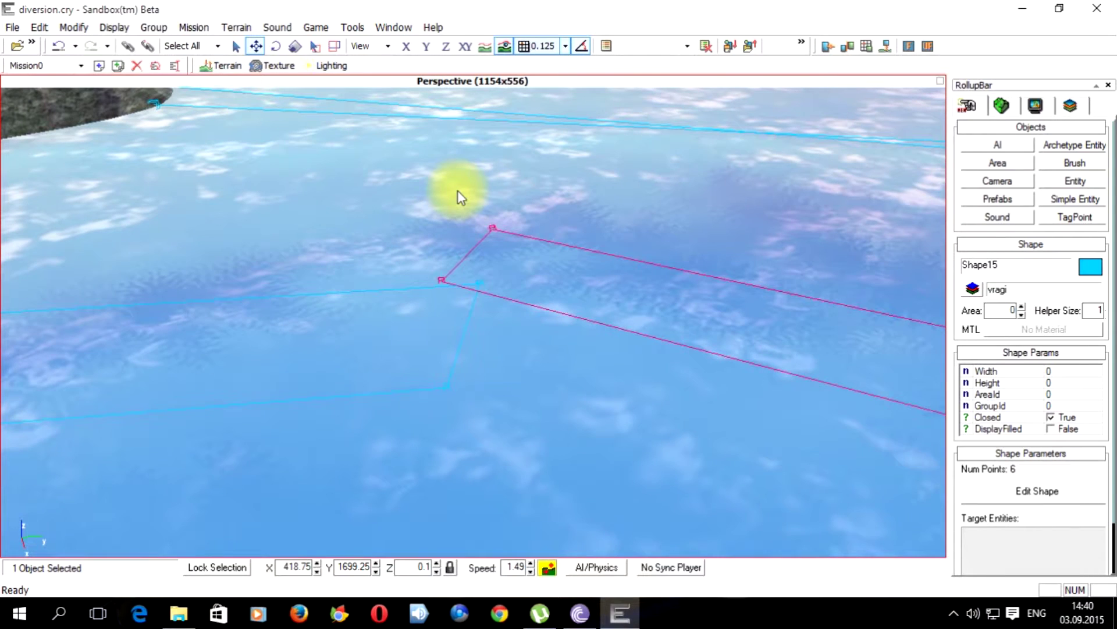
key(s)
right_drag(512, 379, 488, 390)
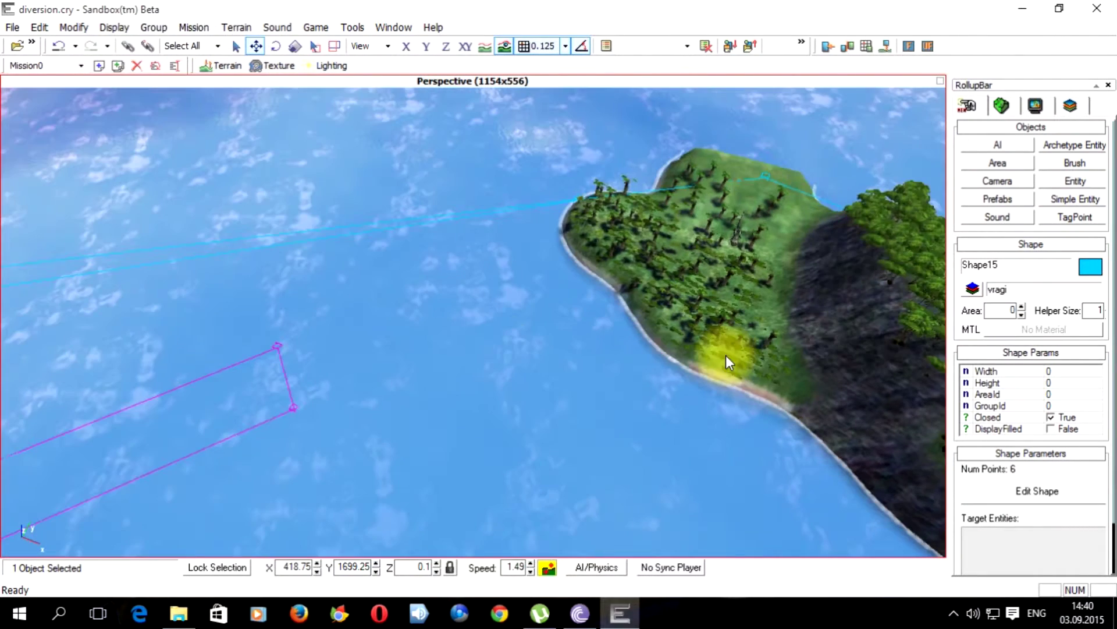
- Start a fourth Shape area at the end of the six-point strip and run its first edge to the main island's shoreline
click(999, 163)
right_drag(673, 352, 673, 352)
right_drag(394, 341, 393, 341)
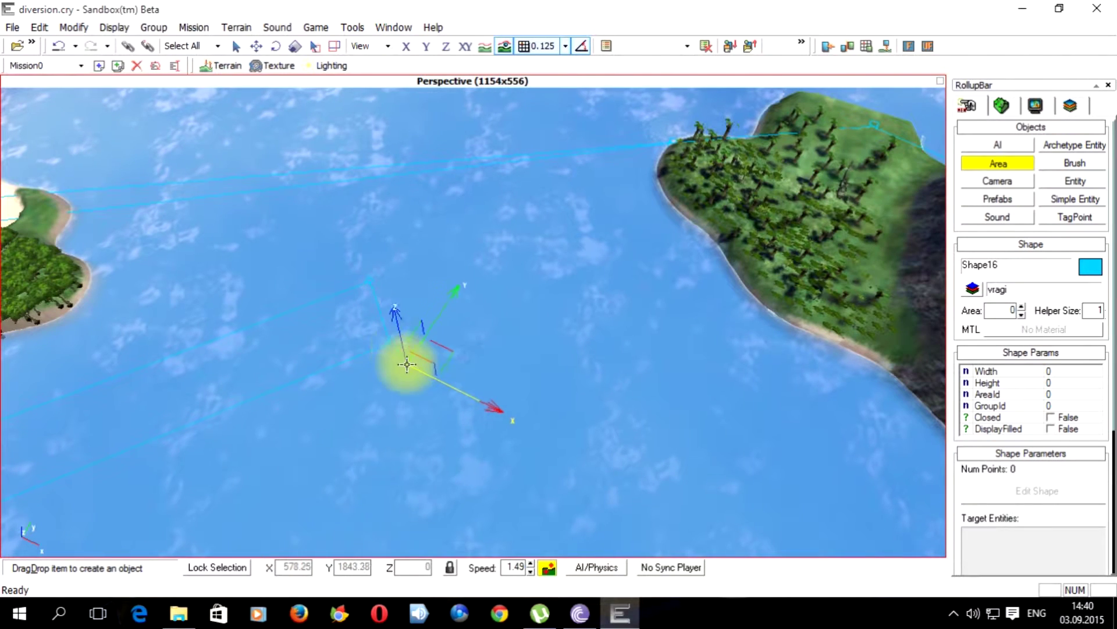
click(394, 356)
right_drag(486, 360, 486, 360)
right_drag(502, 309, 455, 354)
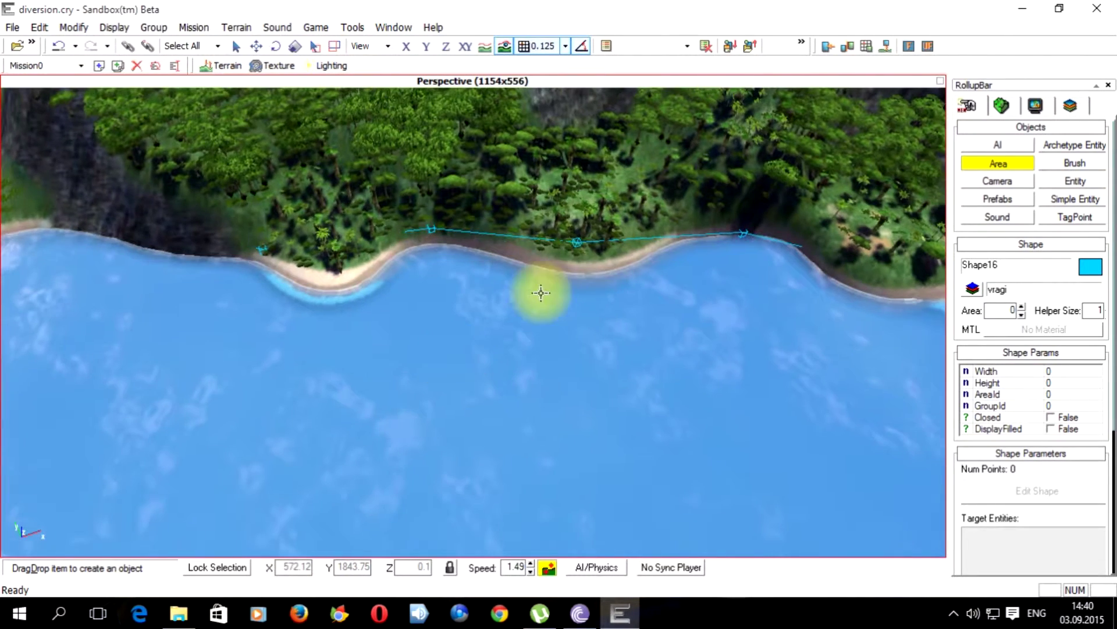
click(576, 267)
right_drag(609, 275, 611, 279)
key(s)
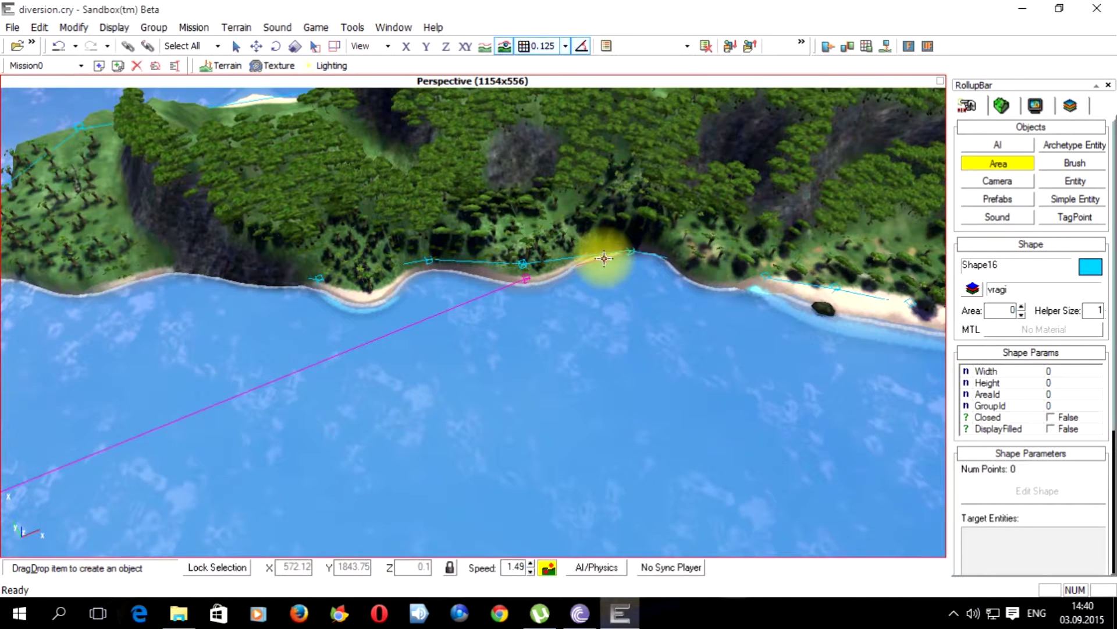
- Turn the fourth strip along the shore, bring it back across the water, and close it as a seven-point area
click(605, 255)
click(640, 294)
key(s)
right_drag(649, 320, 612, 301)
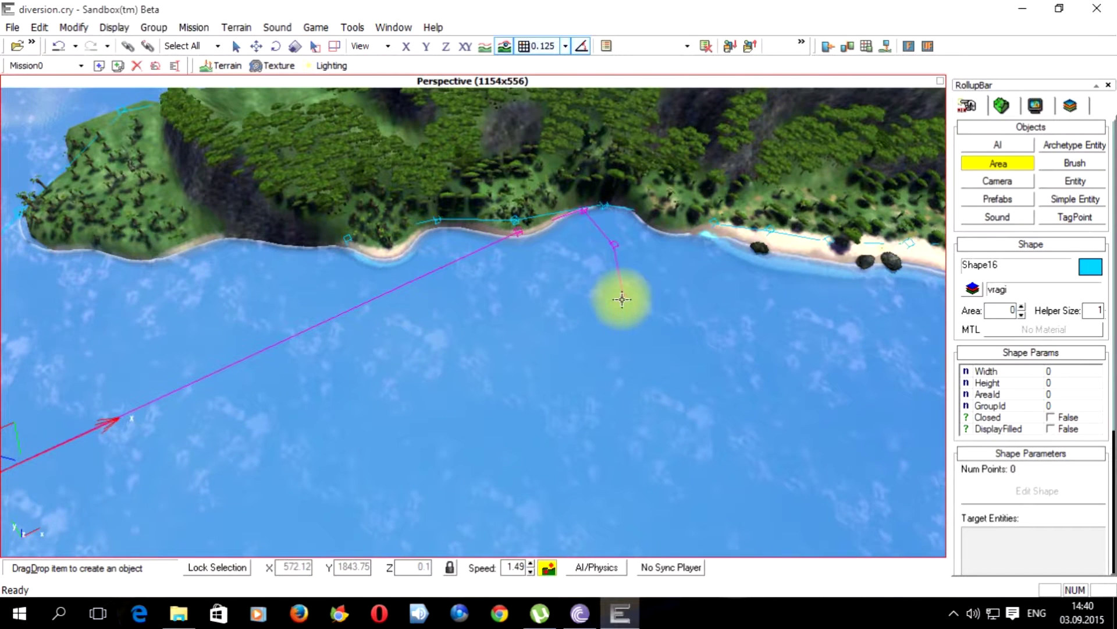
click(622, 300)
key(a)
right_drag(601, 305, 606, 305)
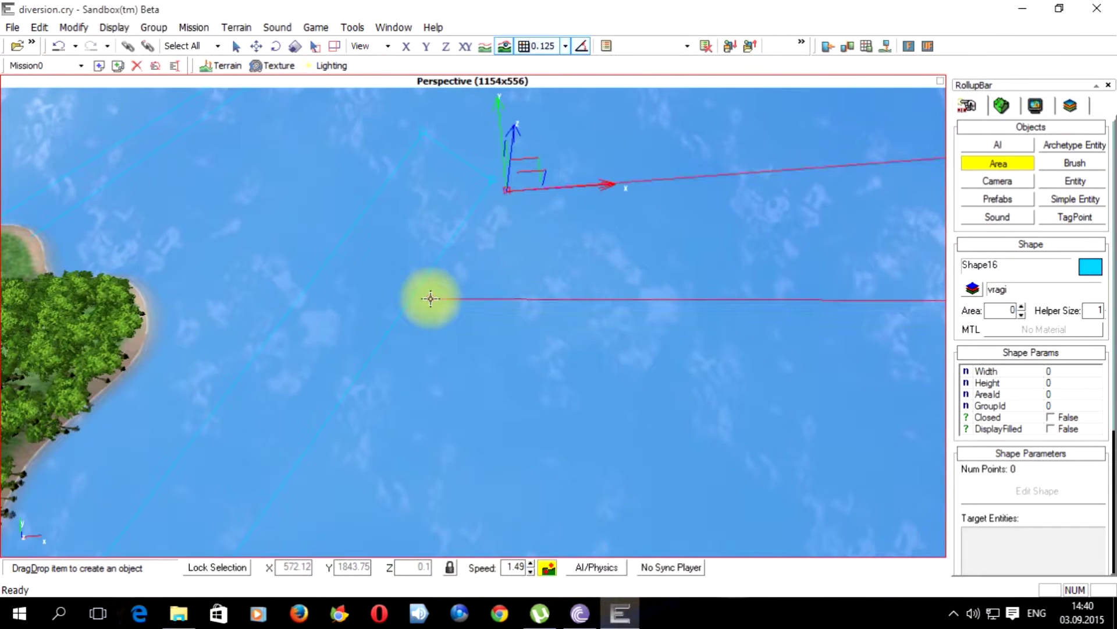
click(430, 298)
double_click(506, 192)
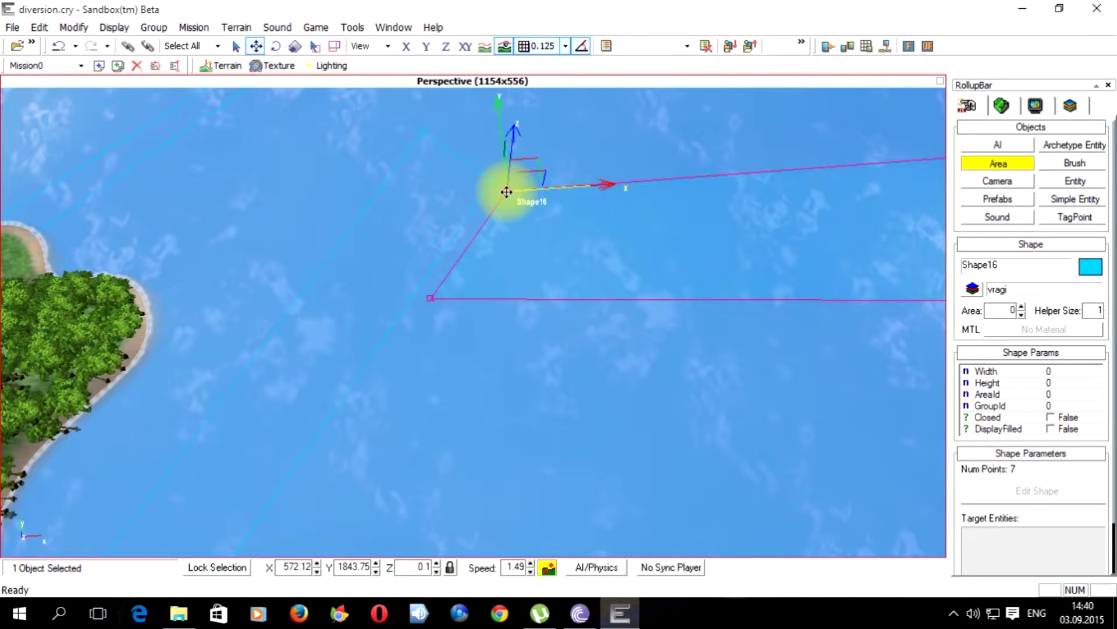
click(507, 191)
click(545, 302)
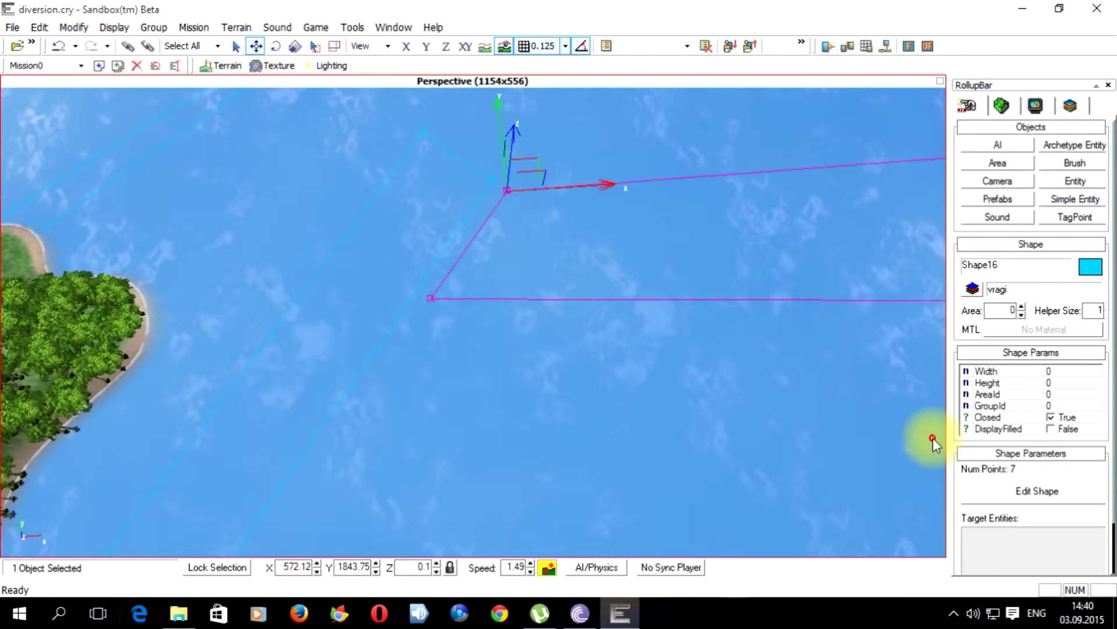
- Open the shoreline strip for point editing, check its corners out to the coast, and leave the editing mode
click(1000, 491)
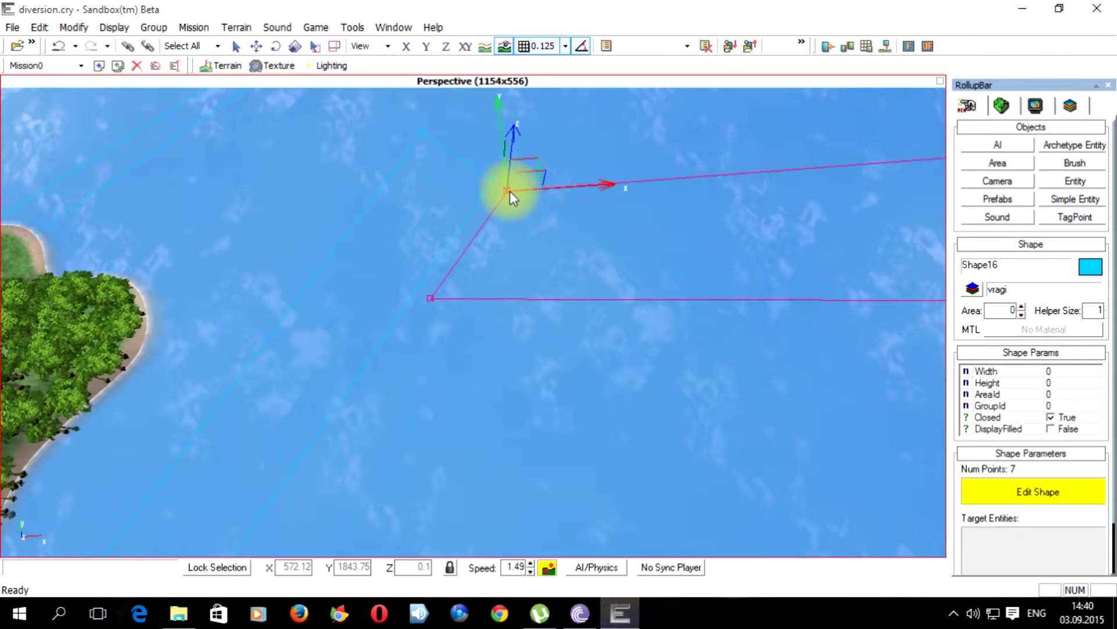
right_drag(578, 369, 573, 476)
key(s)
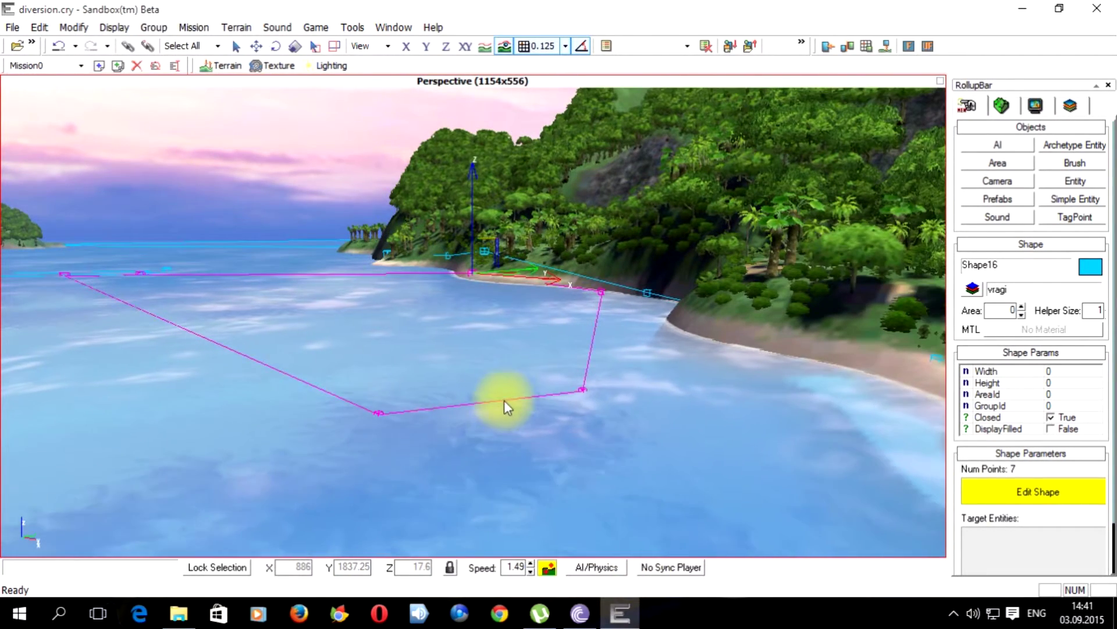
click(994, 491)
click(994, 493)
right_drag(539, 407, 594, 334)
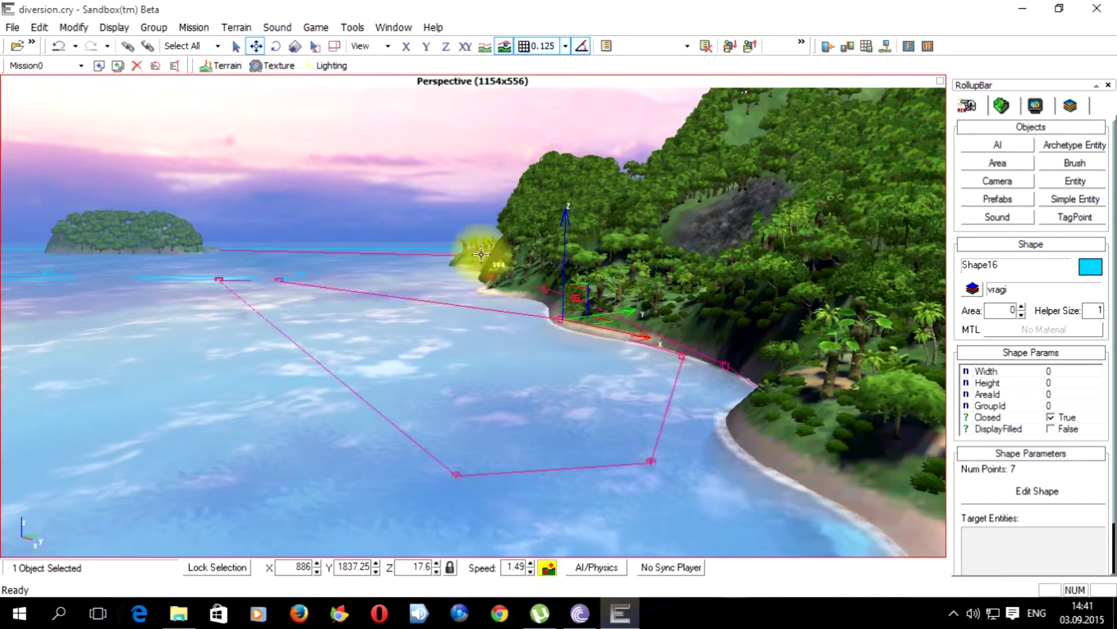
- Clone the Gunship4_Attack2 tag point and place the copy in front of the cliff island
mouse_move(555, 315)
right_down()
mouse_move(560, 360)
mouse_move(444, 378)
mouse_move(371, 362)
mouse_move(381, 379)
right_up()
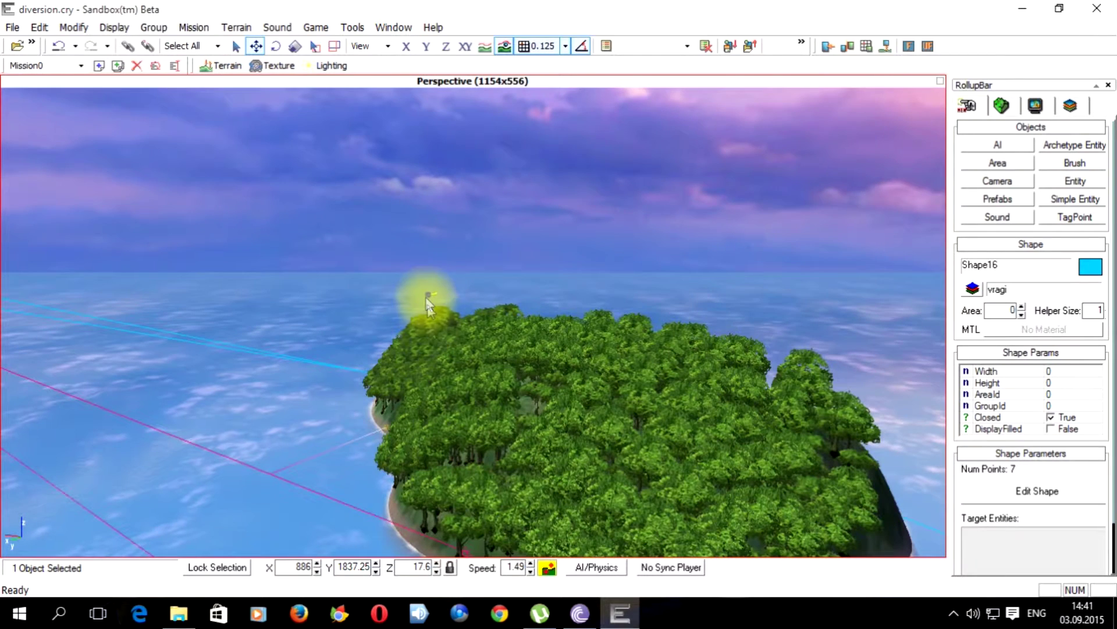
click(426, 295)
mouse_move(446, 347)
right_down()
mouse_move(456, 345)
mouse_move(444, 352)
mouse_move(449, 332)
mouse_move(475, 324)
right_up()
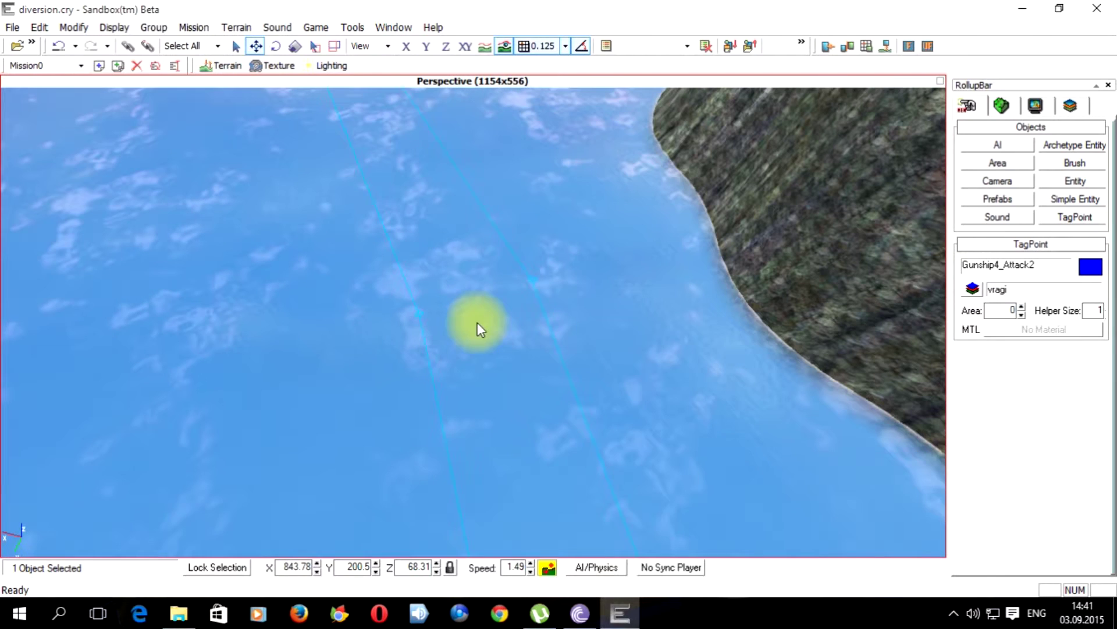
key(ctrl+c)
mouse_move(504, 425)
right_down()
mouse_move(453, 462)
mouse_move(476, 417)
mouse_move(456, 380)
mouse_move(248, 289)
mouse_move(456, 372)
mouse_move(352, 341)
mouse_move(365, 358)
mouse_move(430, 344)
mouse_move(117, 378)
right_up()
click(462, 438)
key(s)
key(w)
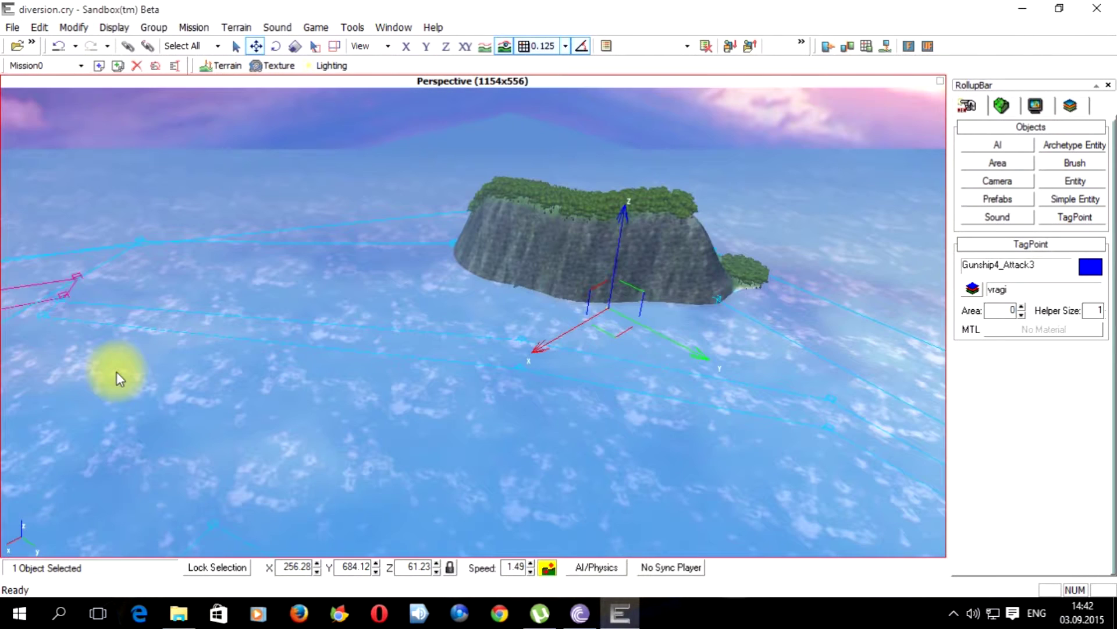
- Raise the copied tag point to Z 85.42 and shift it to Y 670.52 beside the cliff island
right_drag(64, 312, 512, 337)
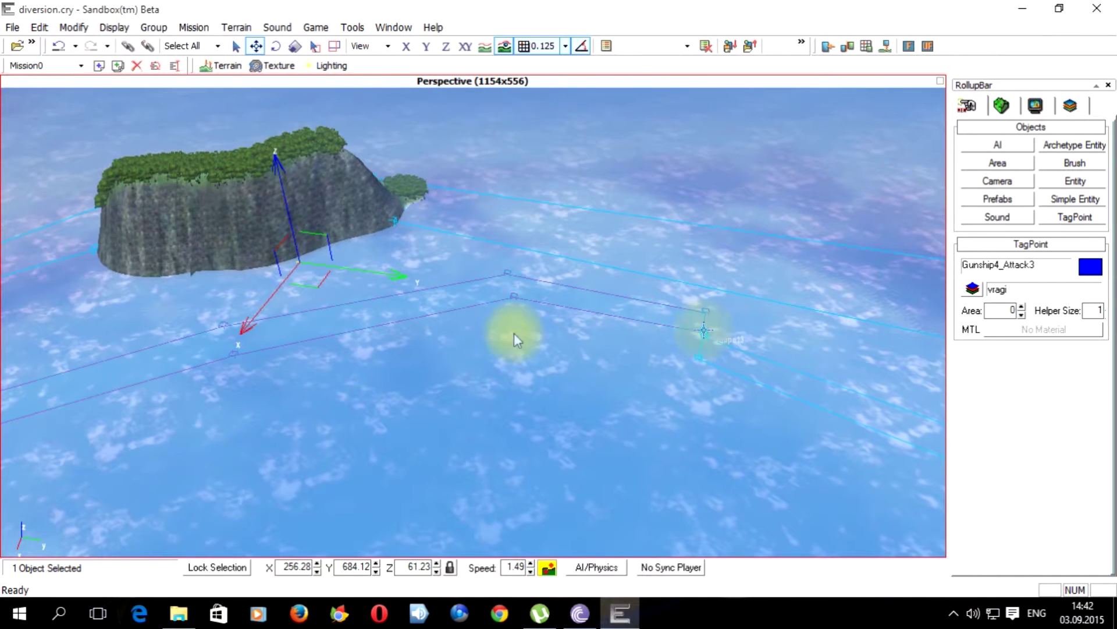
right_drag(703, 330, 330, 331)
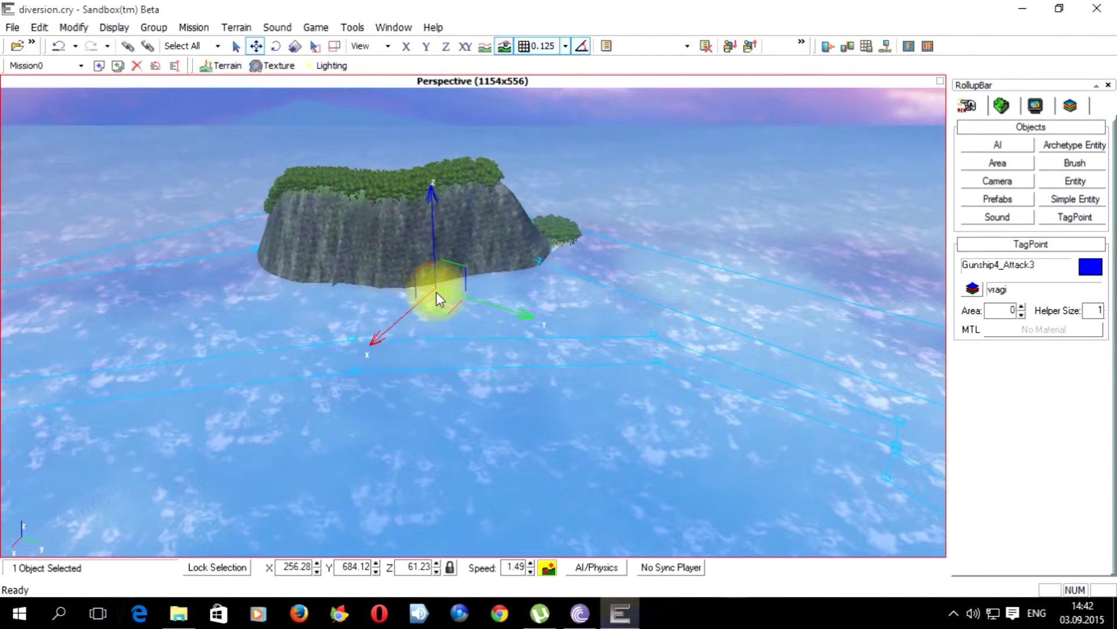
scroll(435, 303, up, 5)
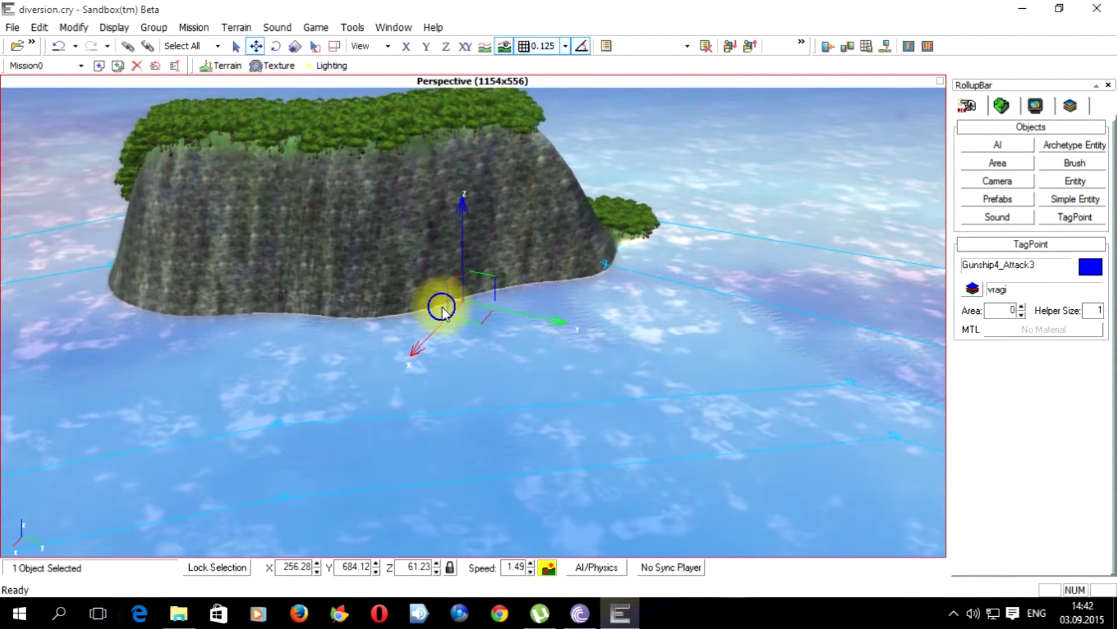
right_drag(442, 308, 465, 309)
key(a)
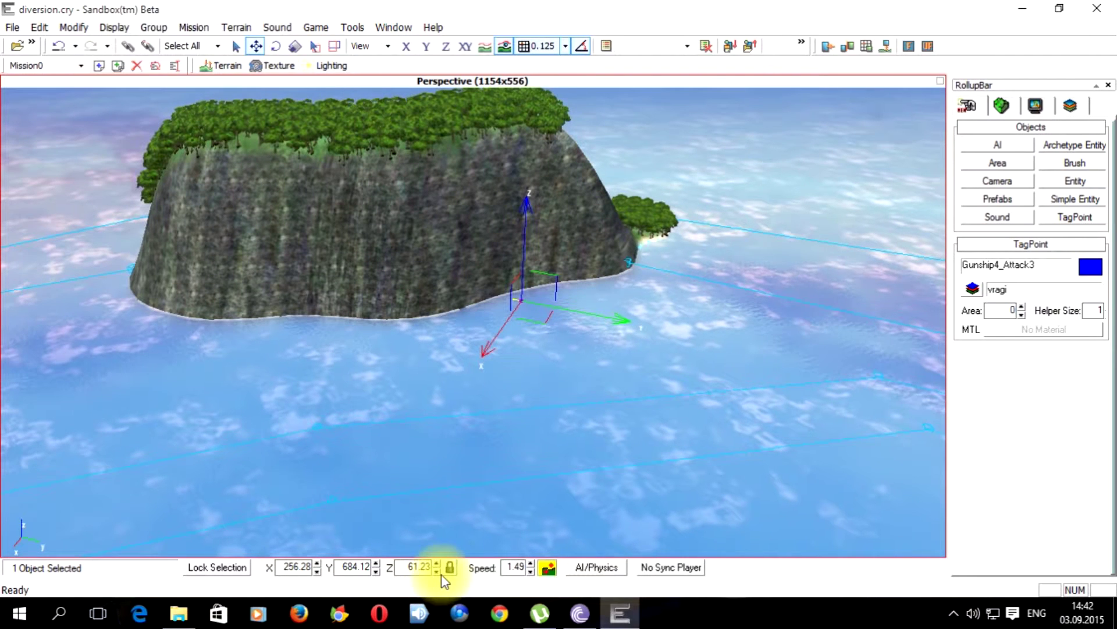
drag(437, 572, 429, 161)
right_drag(544, 299, 567, 339)
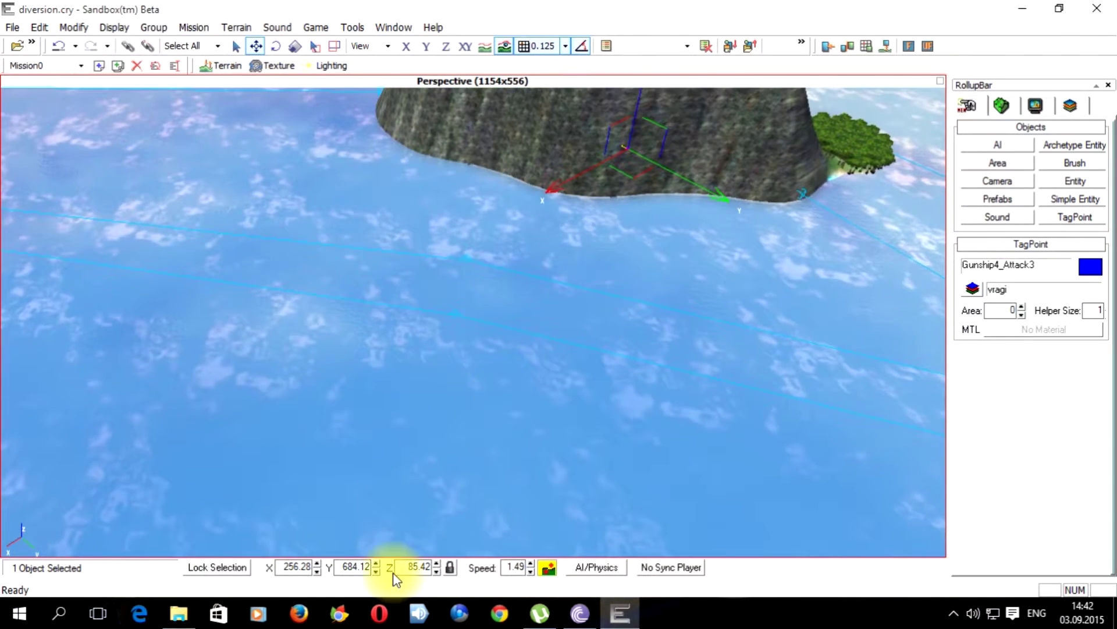
drag(375, 572, 379, 614)
- Rename the copied tag point as Gunship3_Attack3
right_drag(505, 353, 323, 250)
key(d)
key(w)
click(590, 365)
click(322, 250)
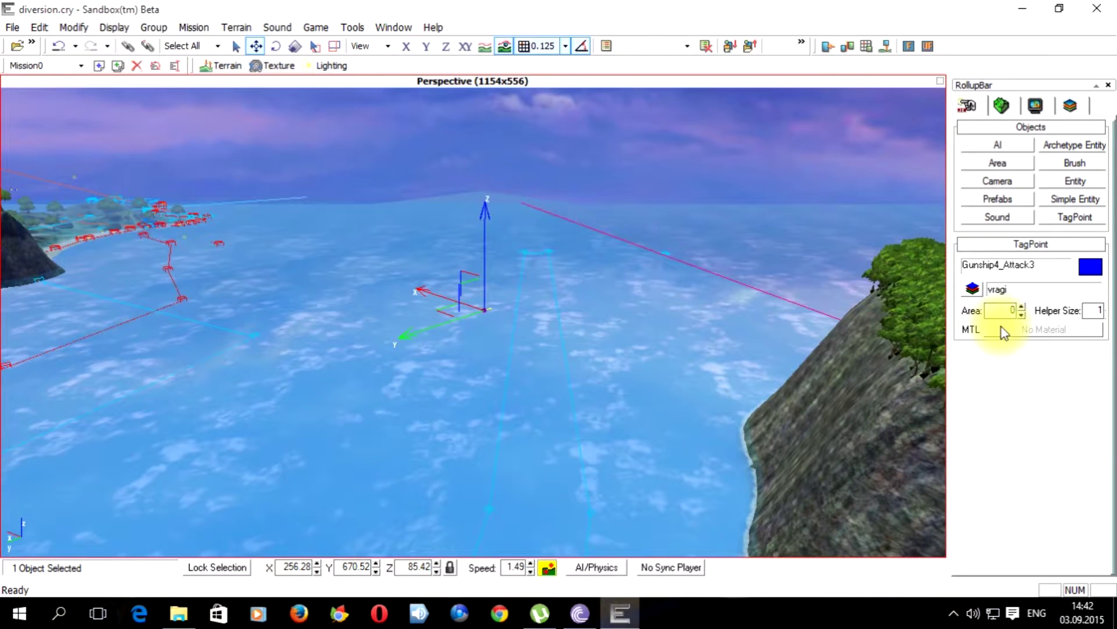
click(1010, 297)
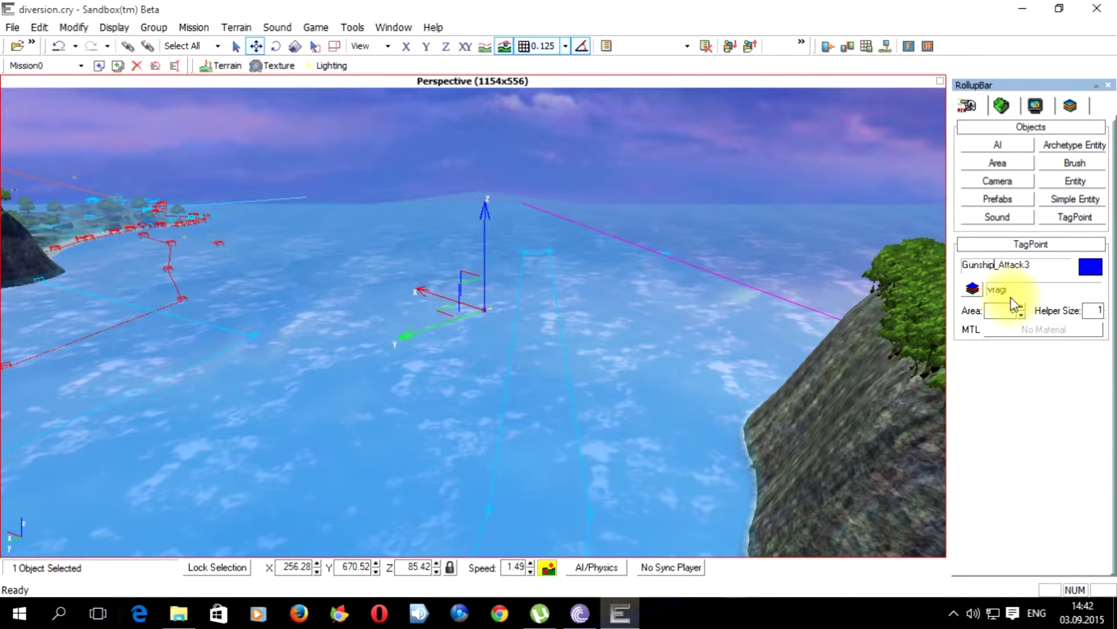
text(3)
key(Return)
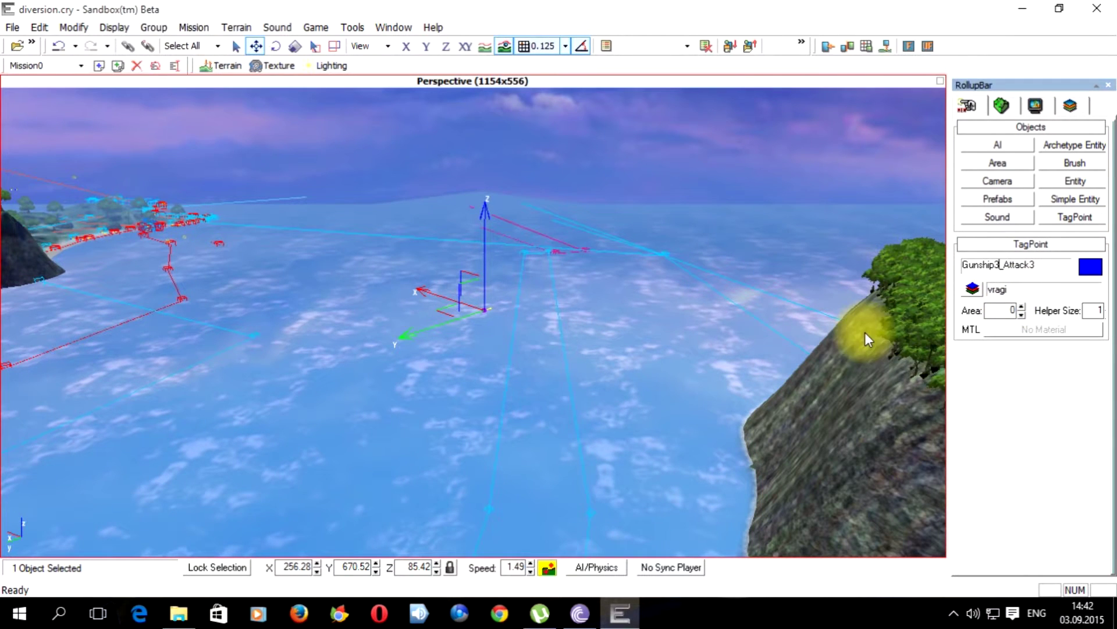
- Copy the tag point's name into the pointAttack property of the Gunship3 helicopter on the cliff island
right_drag(653, 341, 550, 334)
key(w)
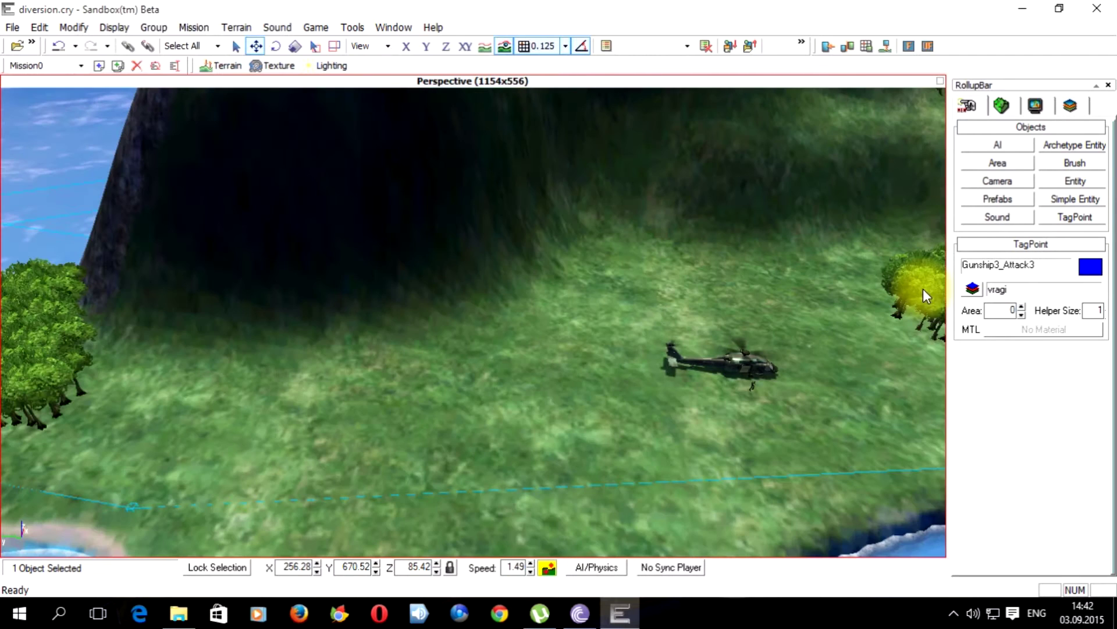
double_click(1042, 265)
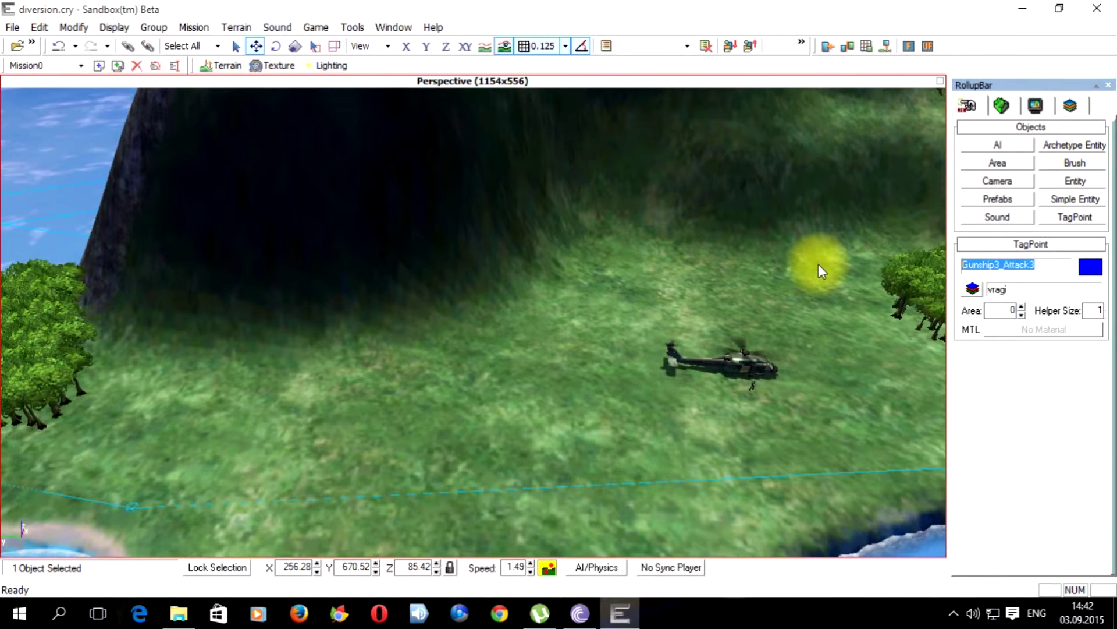
click(763, 360)
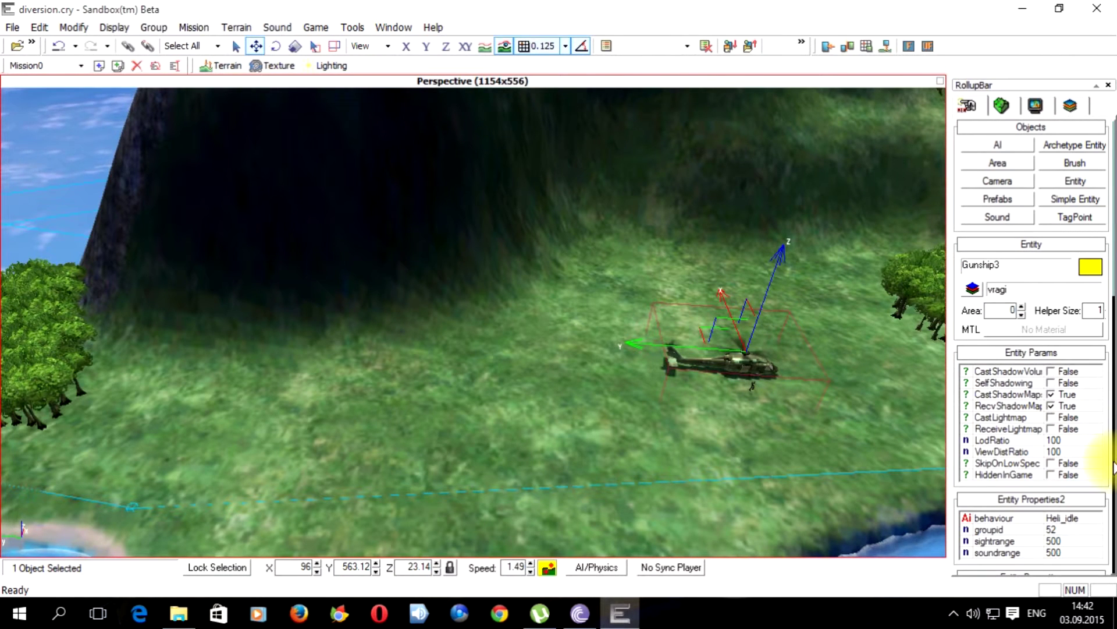
scroll(1115, 466, down, 10)
drag(1098, 271, 1102, 332)
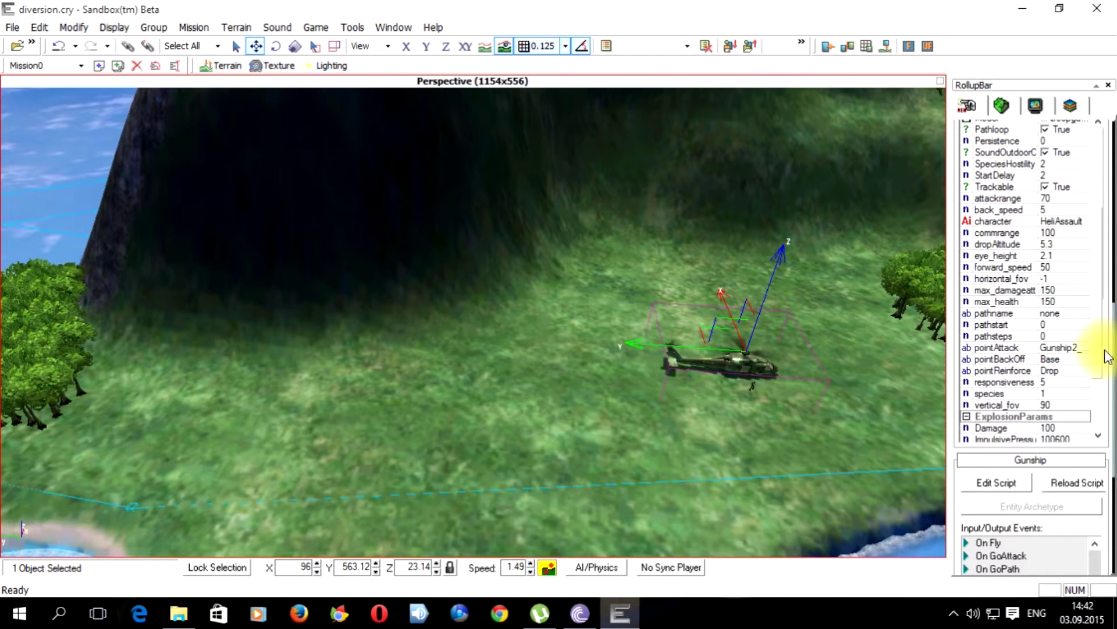
click(1071, 348)
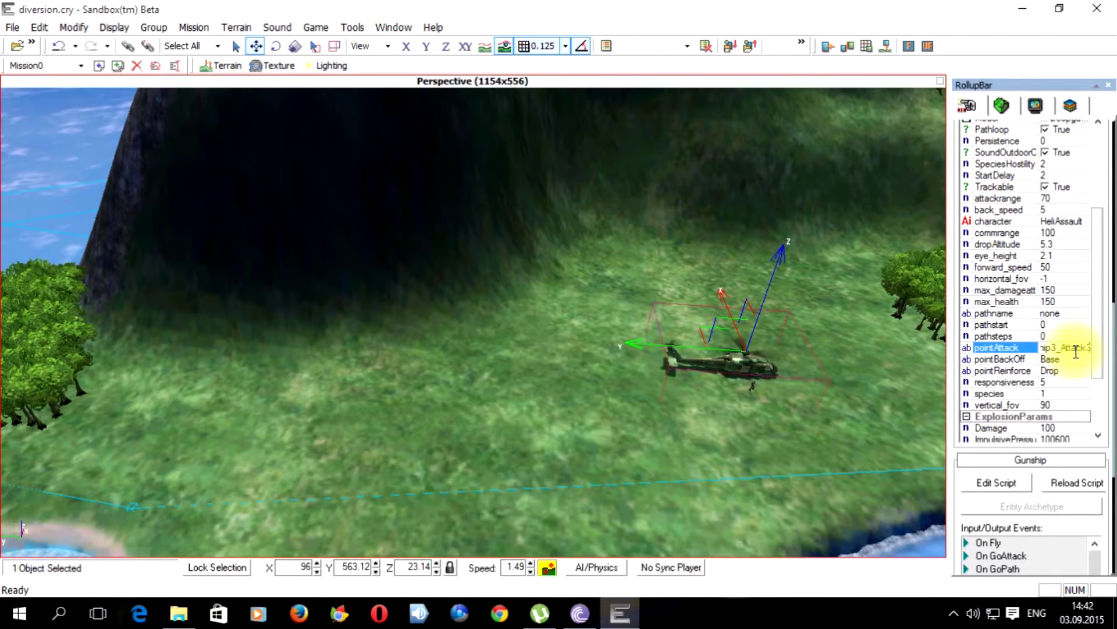
click(876, 420)
- Place an AreaTrigger entity on the small beach in front of the trees at the foot of the cliff island
right_drag(836, 397, 831, 386)
click(1078, 180)
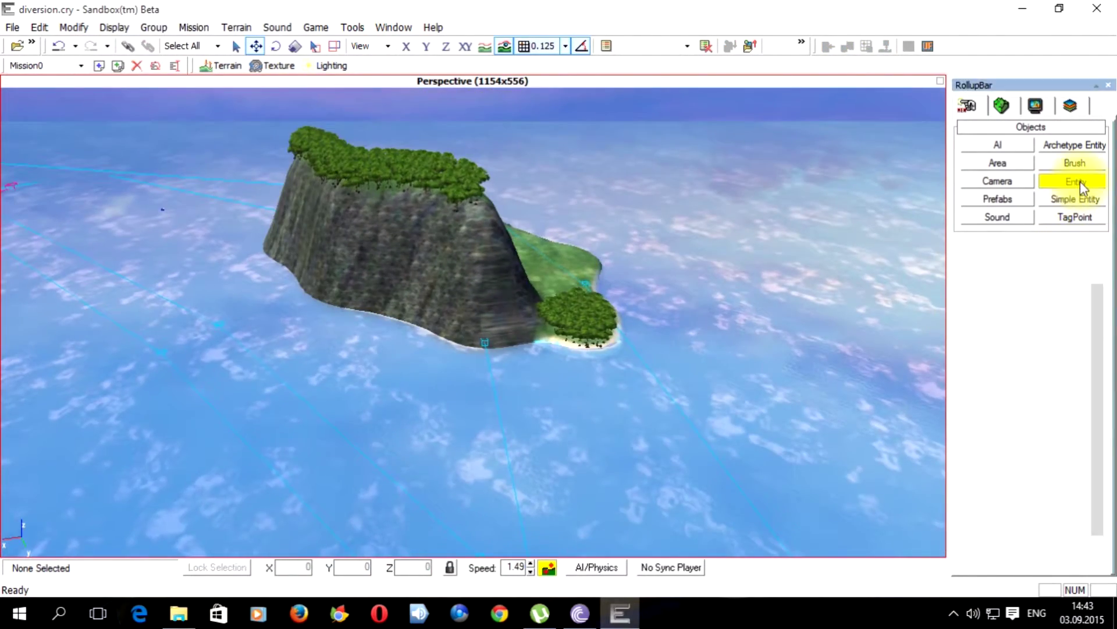
double_click(994, 462)
key(w)
right_drag(717, 392, 718, 392)
scroll(627, 395, up, 3)
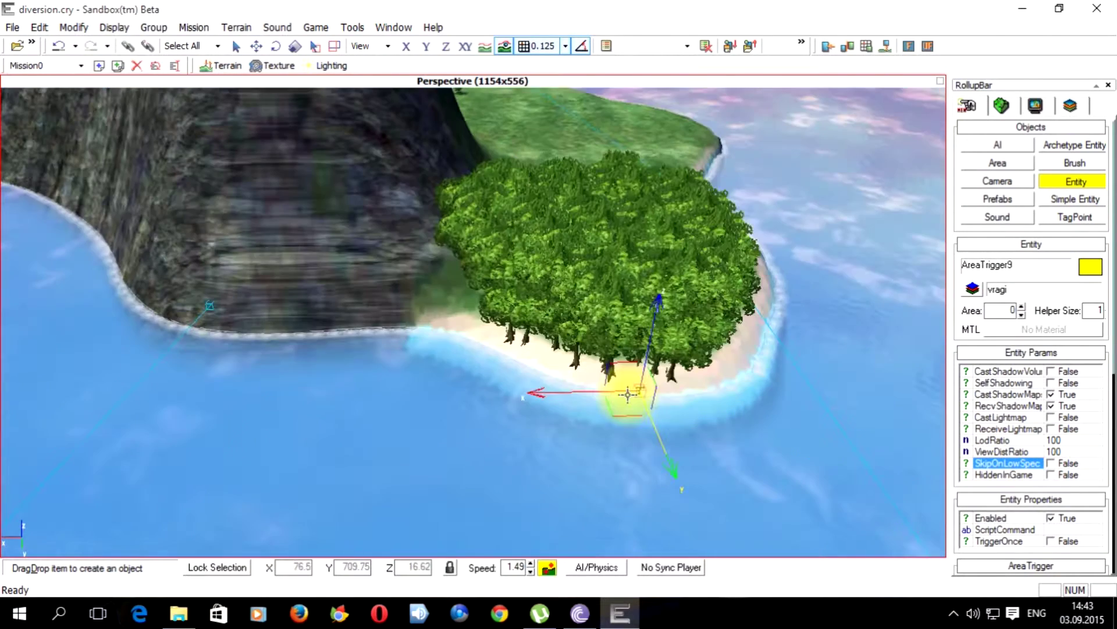
click(610, 396)
right_drag(610, 395, 613, 395)
scroll(612, 395, down, 3)
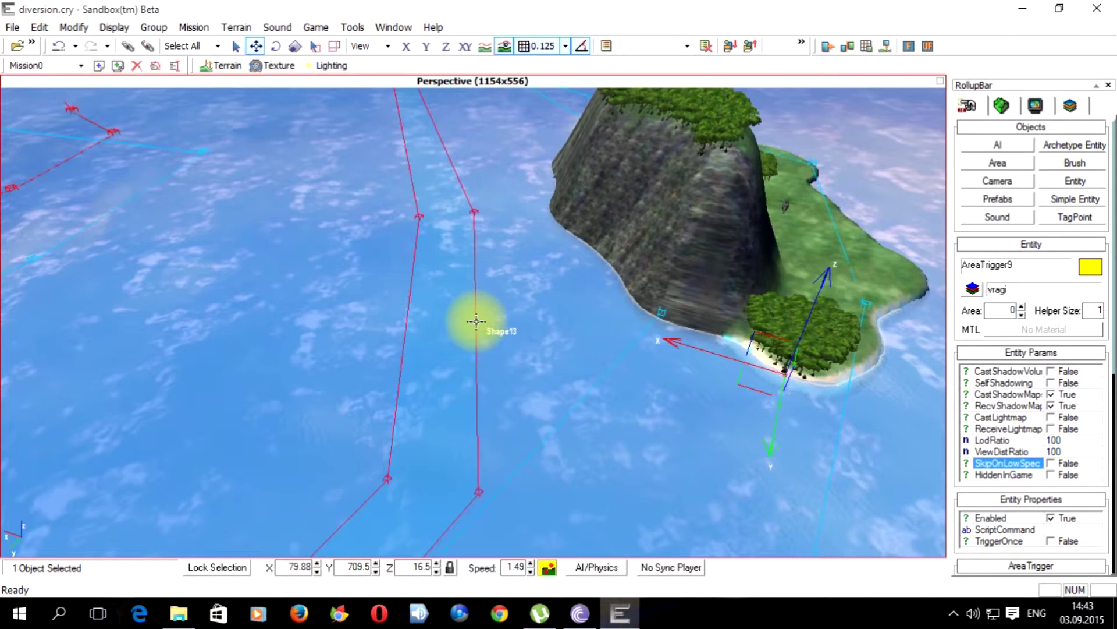
- Assign AreaTrigger9 as the target entity of the Shape13 trigger strip in the sea beside the cliff island
click(499, 301)
right_drag(499, 302, 502, 293)
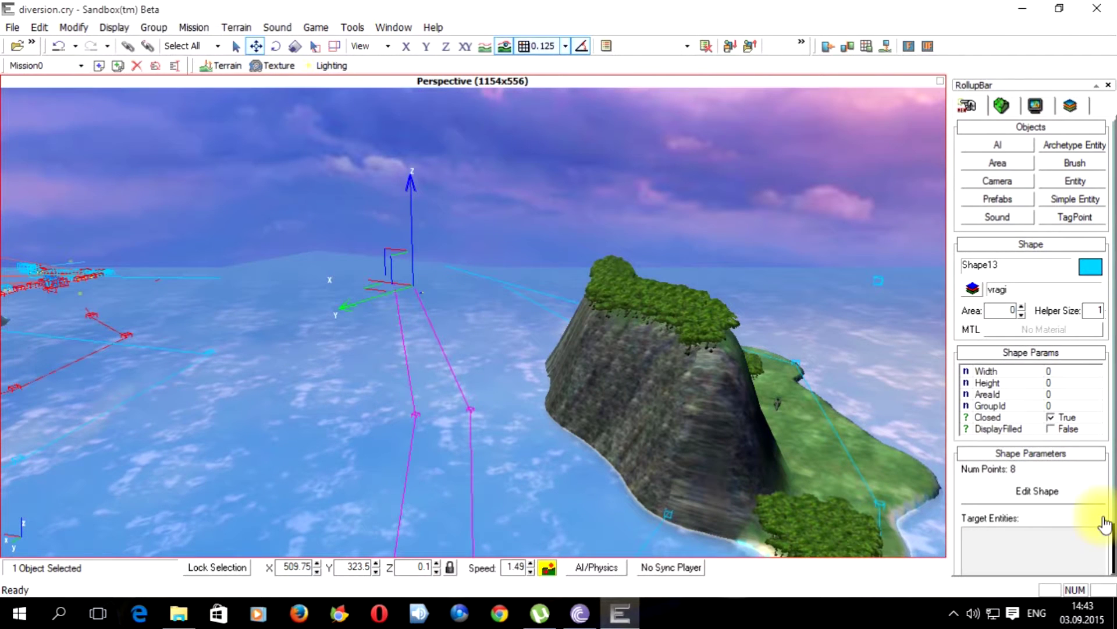
drag(1110, 536, 1111, 579)
click(987, 557)
right_drag(806, 438, 804, 449)
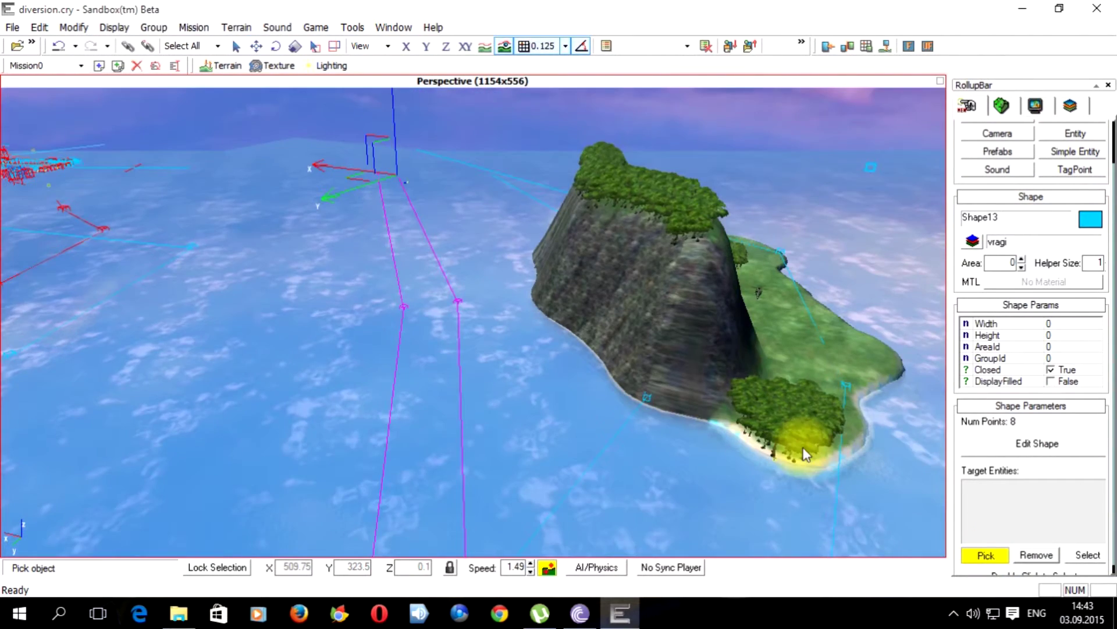
scroll(804, 451, up, 5)
click(671, 395)
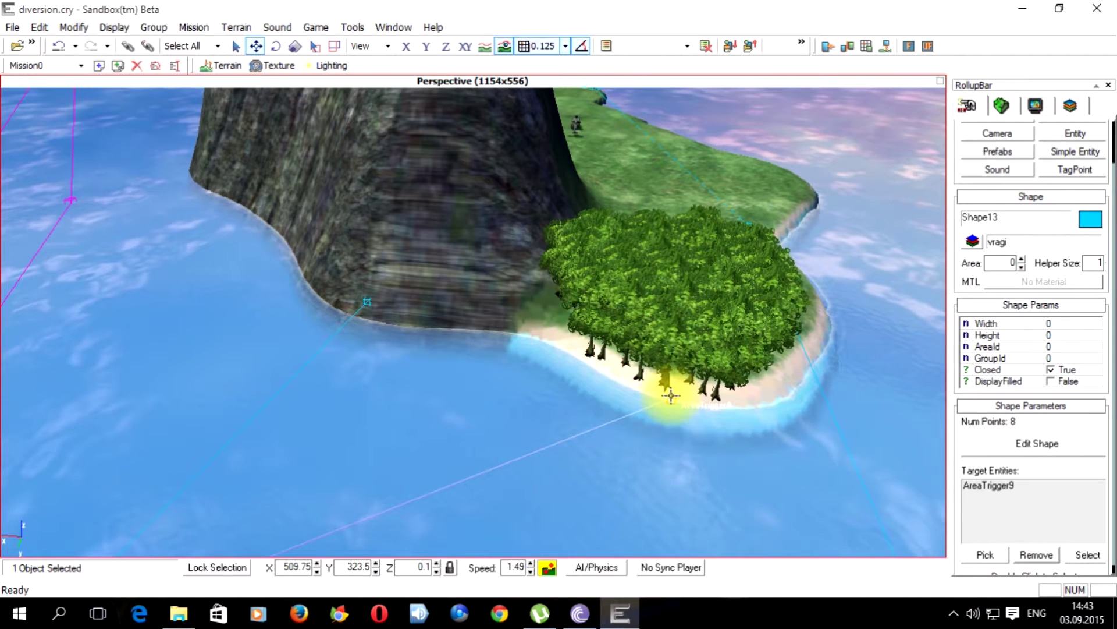
click(711, 460)
- Link the On Enter event of AreaTrigger9 to the Gunship3 helicopter on the grass behind the cliff
click(671, 397)
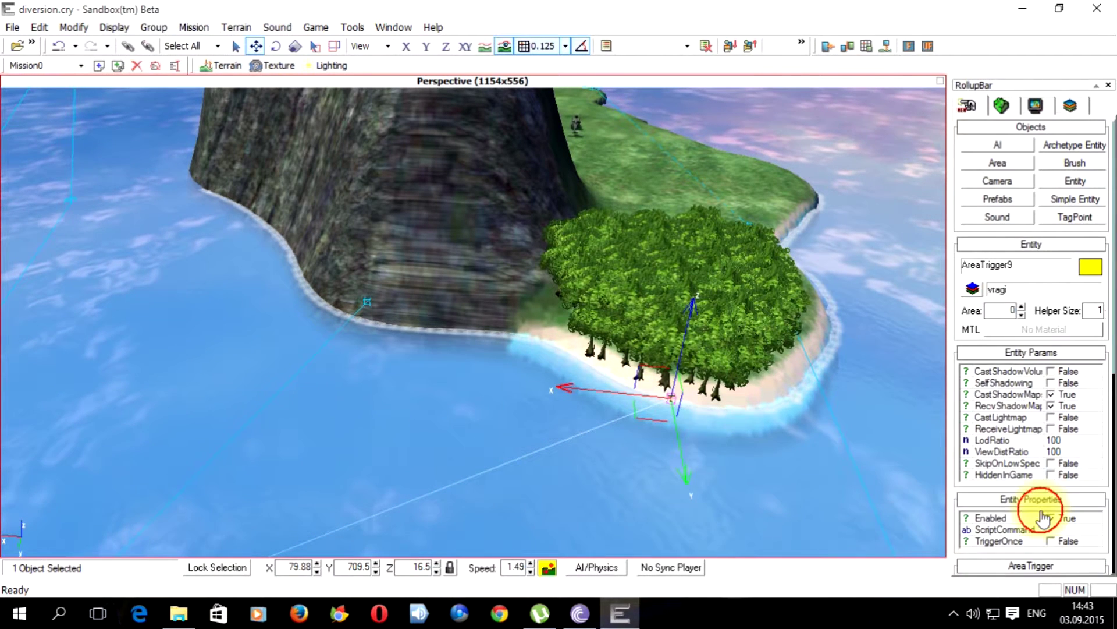
scroll(1041, 517, down, 5)
click(997, 361)
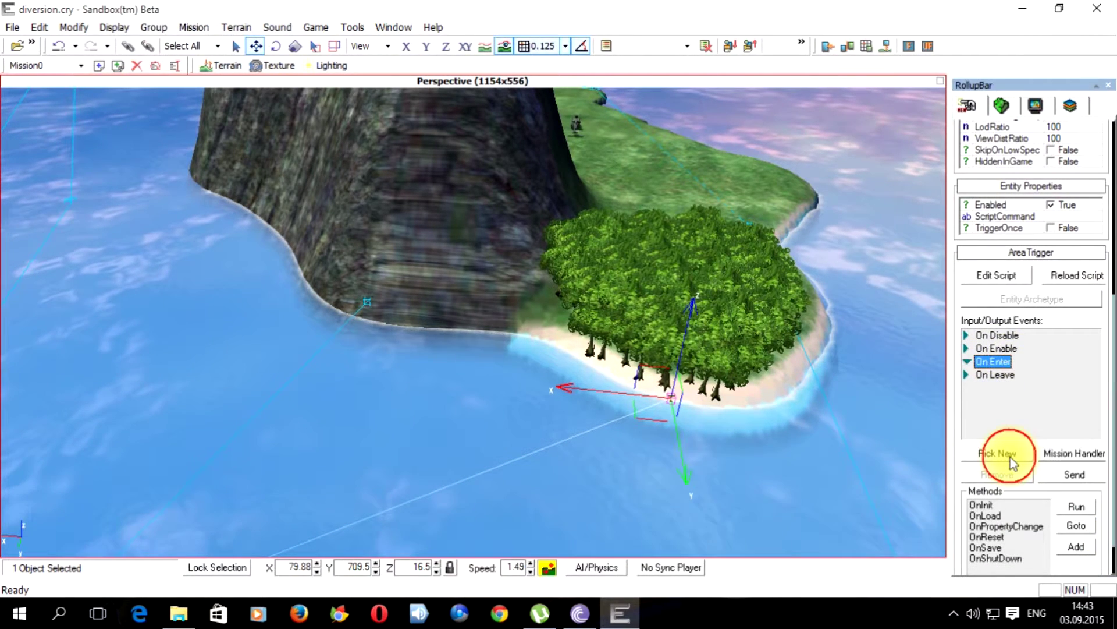
key(s)
right_drag(717, 406, 735, 435)
key(w)
click(474, 388)
key(s)
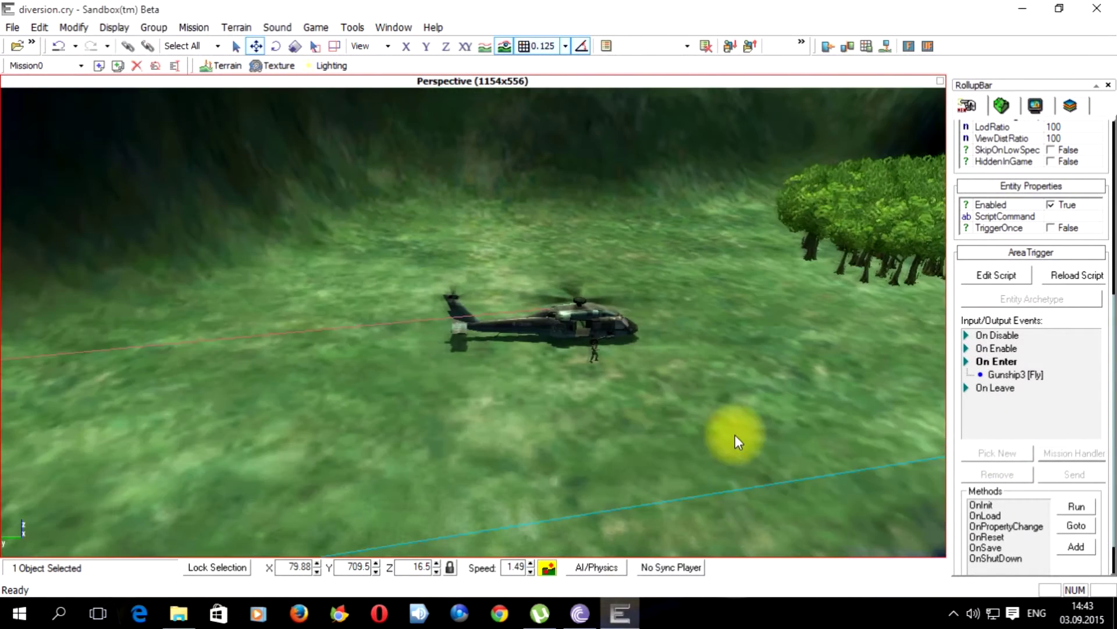
- Change the action that AreaTrigger9's On Enter event sends to Gunship3 to GoAttack
right_drag(931, 439, 931, 439)
right_drag(562, 357, 551, 357)
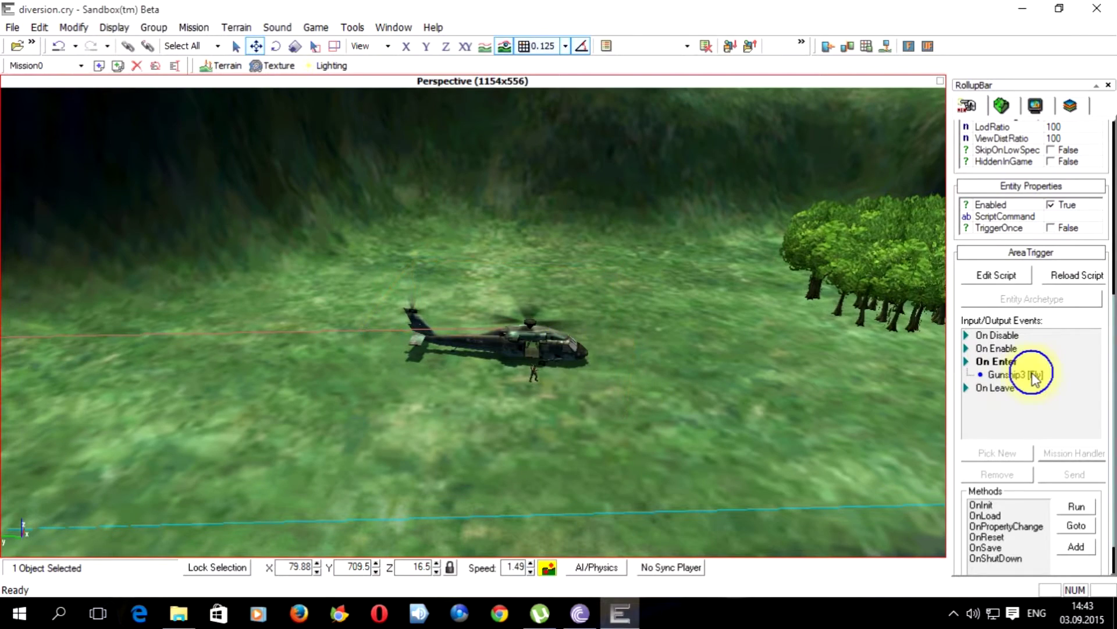
click(1015, 375)
click(1016, 375)
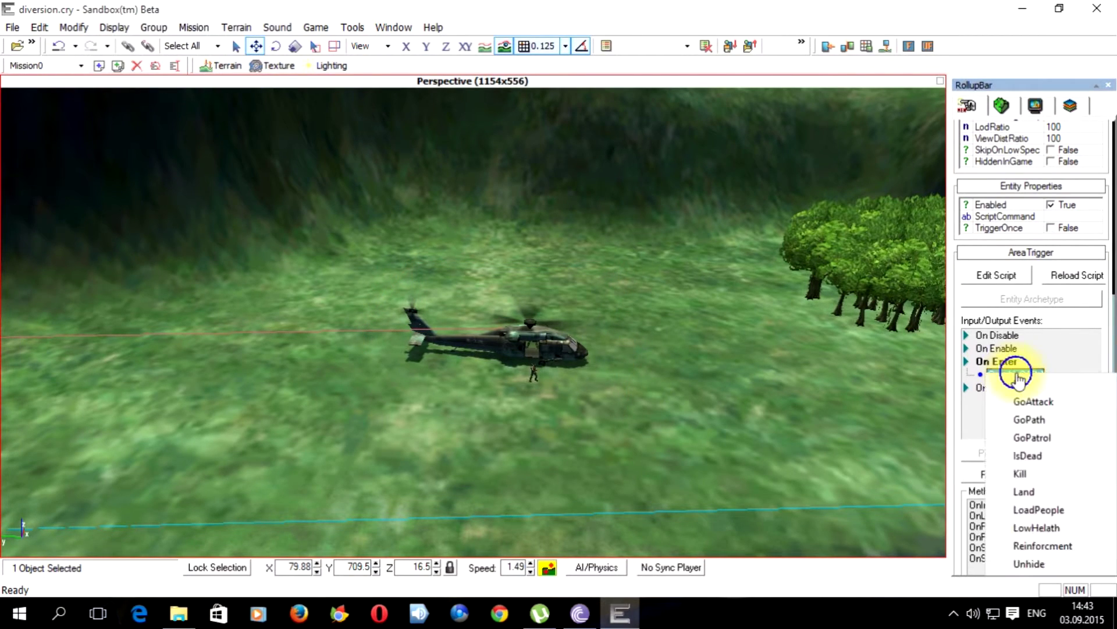
click(1051, 403)
key(s)
right_drag(745, 393, 718, 387)
click(719, 386)
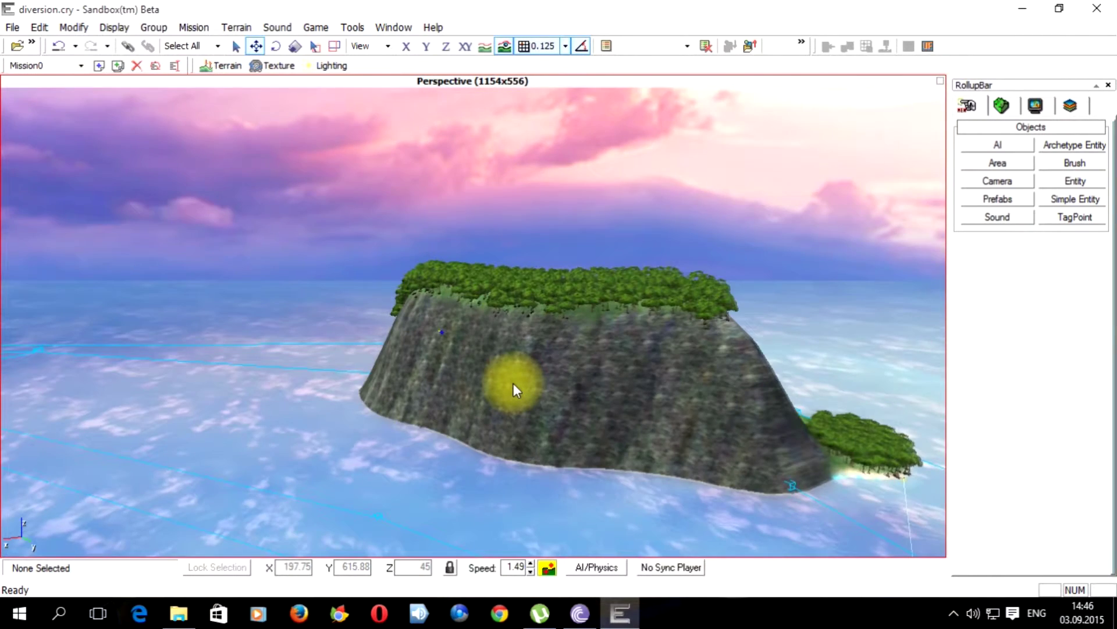
- Copy the Gunship3_Attack3 tag point and place the copy beside the other cliff island at about X 383.4, Y 1272.27
scroll(488, 380, up, 5)
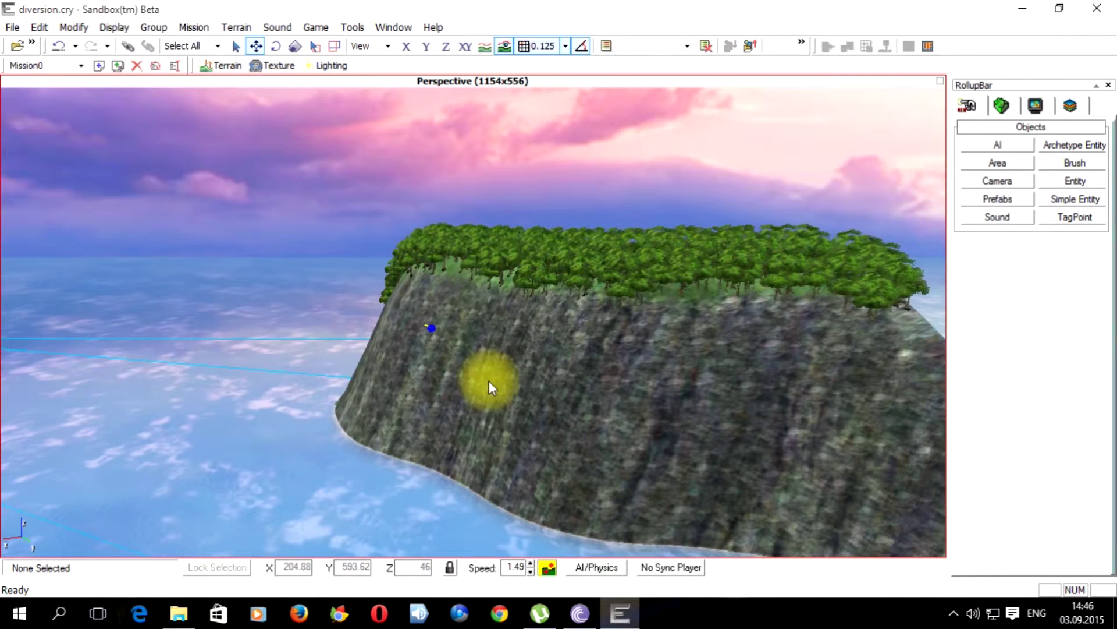
click(432, 329)
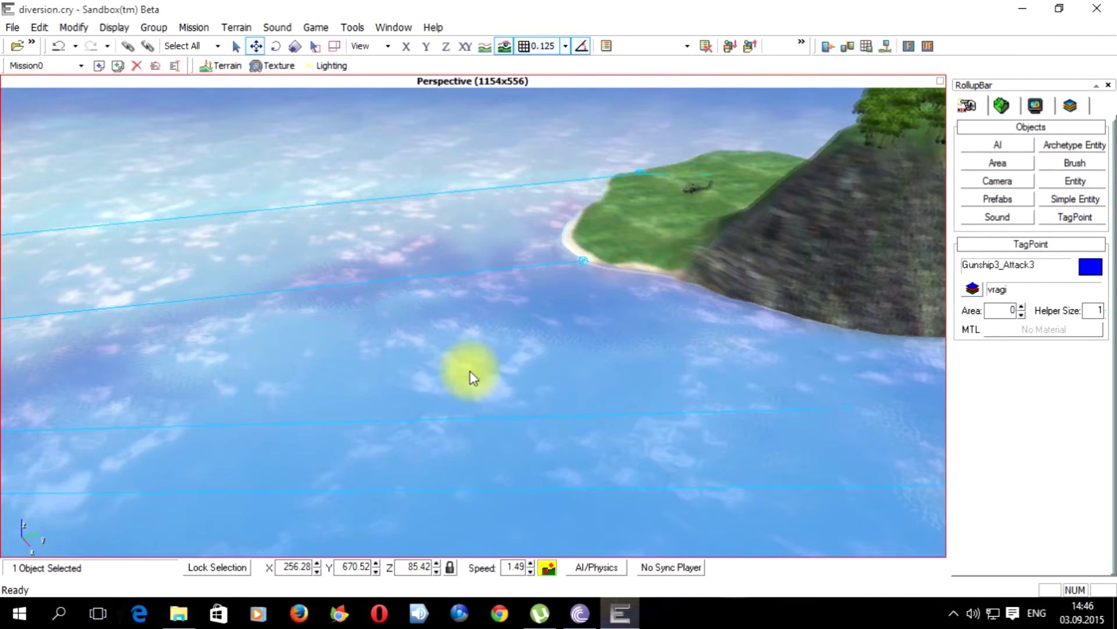
scroll(469, 371, down, 5)
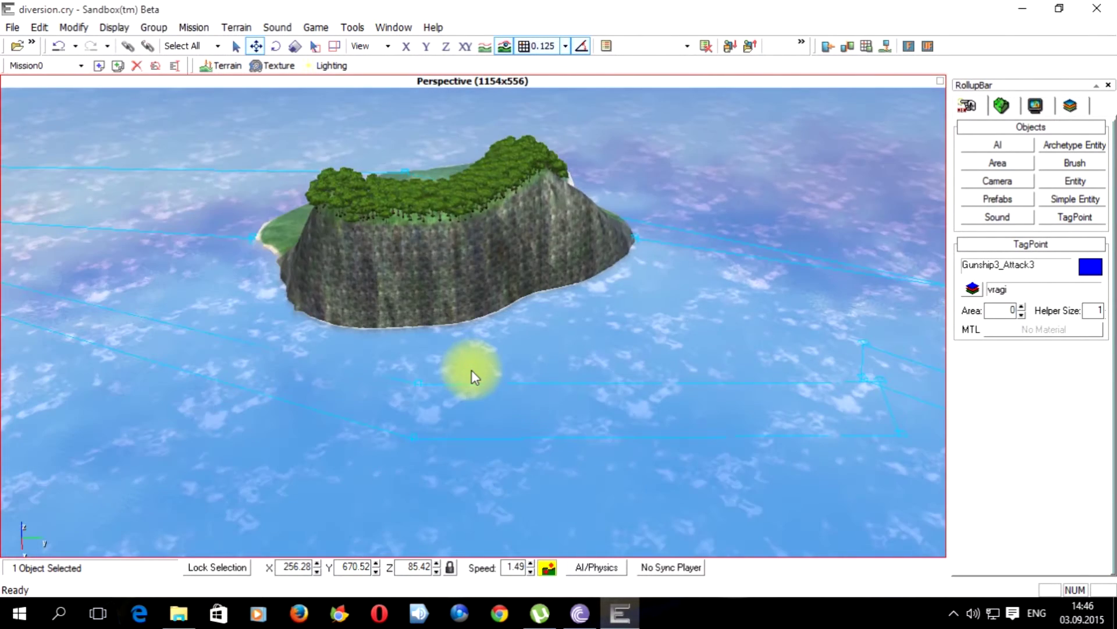
scroll(472, 369, up, 5)
right_drag(472, 369, 548, 369)
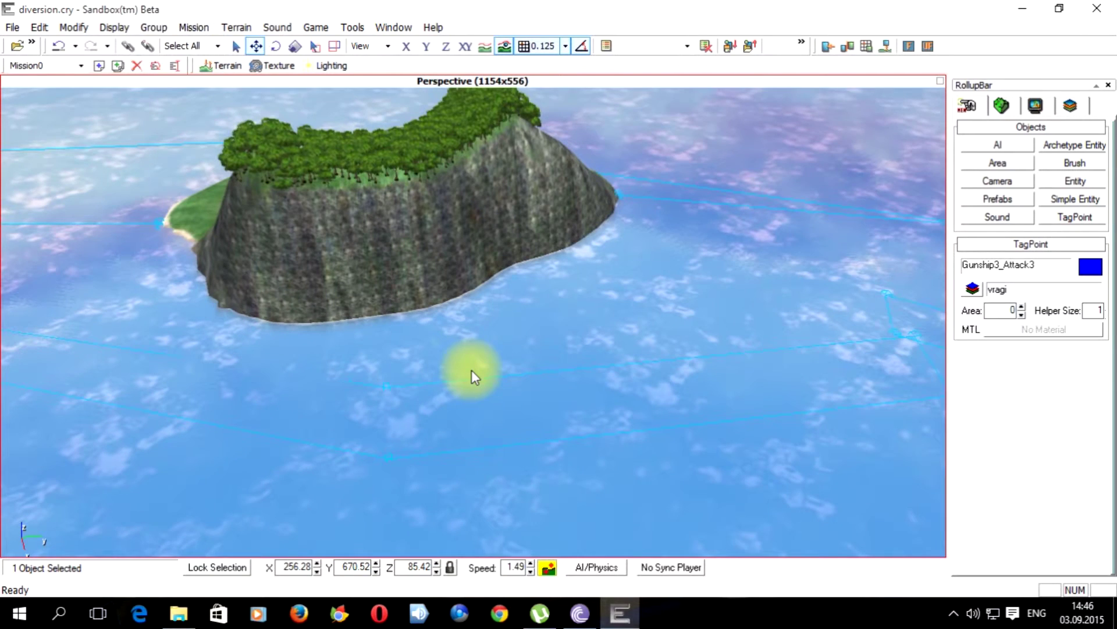
right_drag(471, 369, 392, 414)
key(ctrl+c)
click(376, 494)
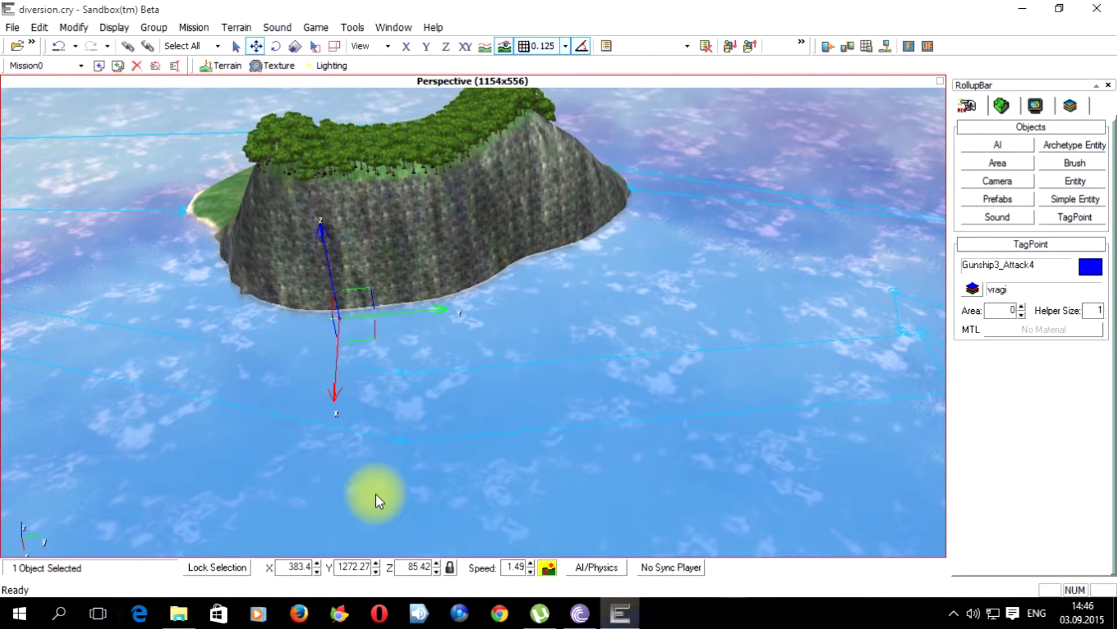
- Shift the copied tag point along the X axis to 337.53, closer to the cliff
right_drag(376, 494, 416, 444)
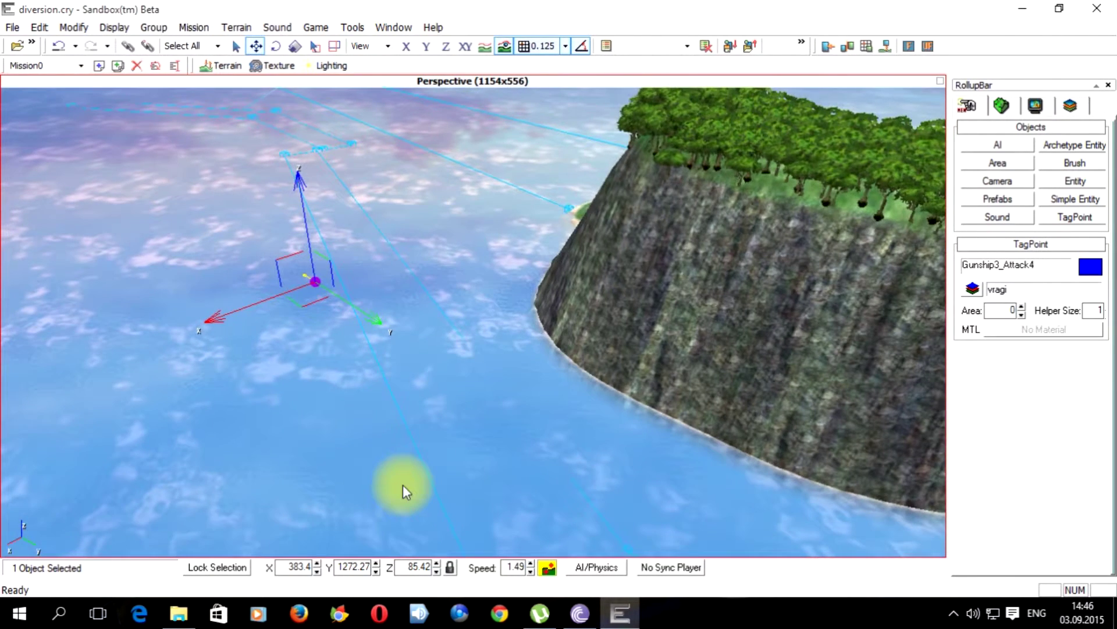
drag(319, 566, 339, 613)
right_drag(437, 384, 544, 348)
right_drag(544, 347, 530, 350)
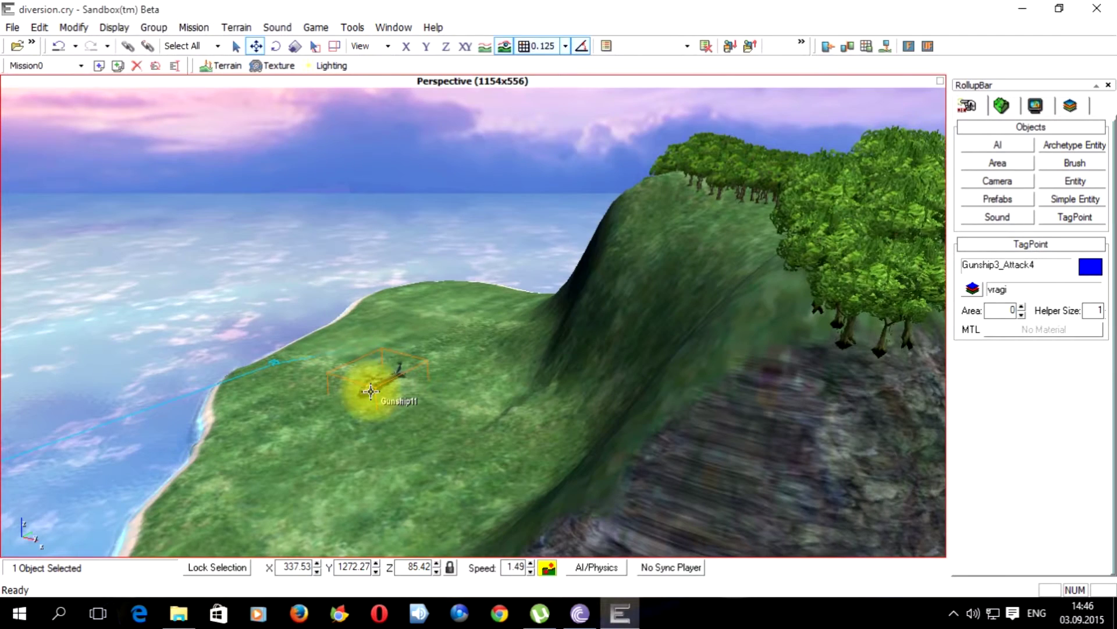
- Check the helicopter's name on this island and rename the copied tag point as Gunship11_Attack4
click(367, 388)
key(w)
right_drag(586, 382, 589, 381)
click(741, 247)
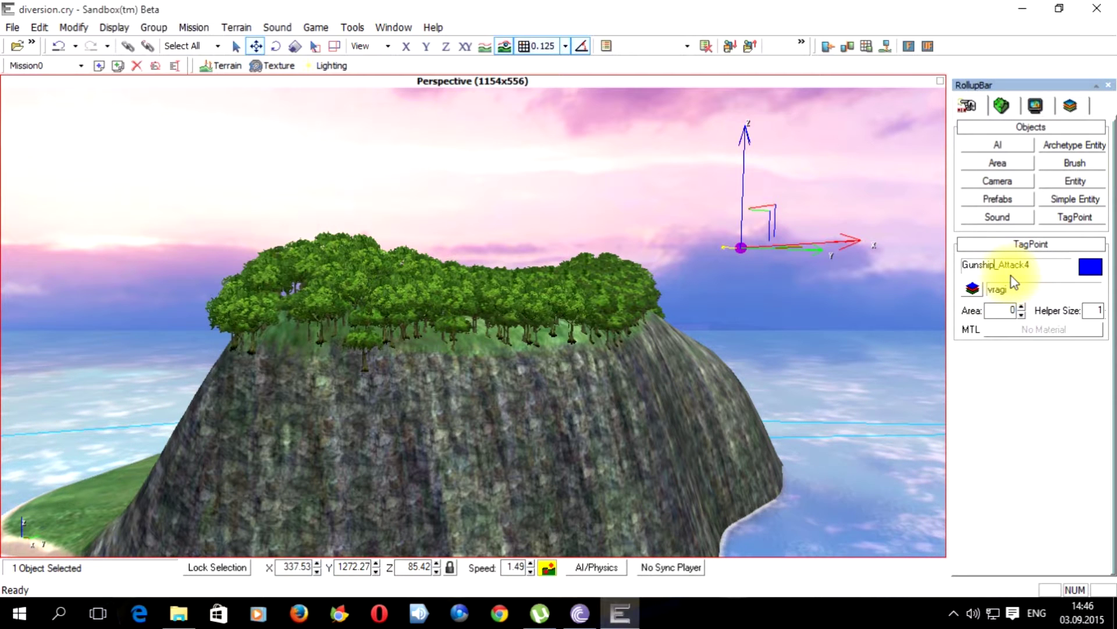
text(11)
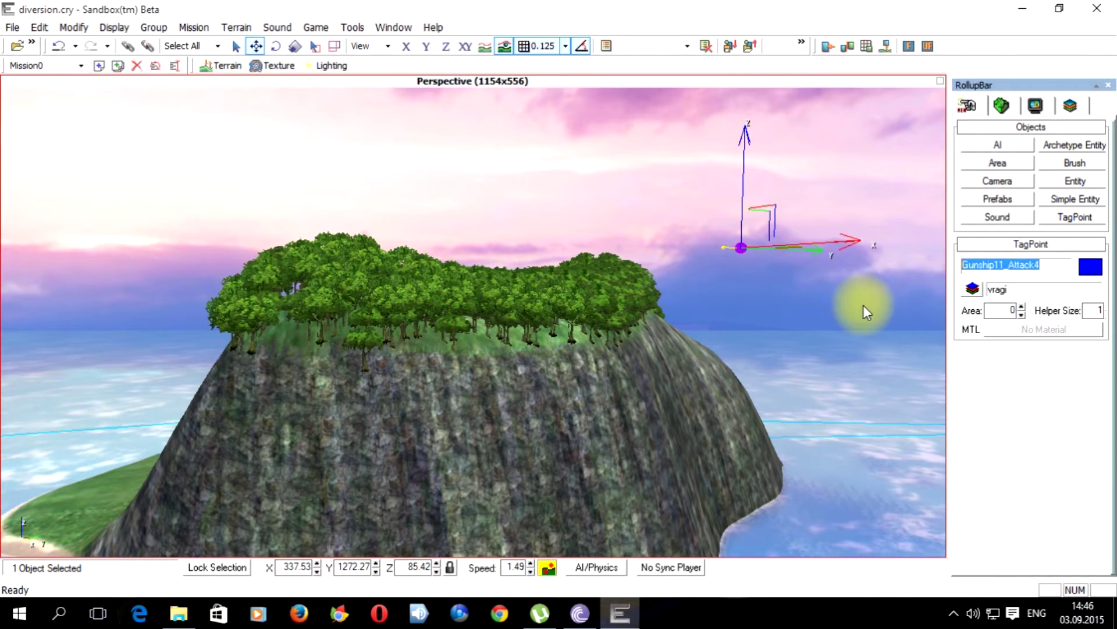
- Set the pointAttack property of the Gunship11 helicopter to the tag point name Gunship11_Attack4
right_drag(864, 305, 826, 341)
scroll(825, 341, down, 2)
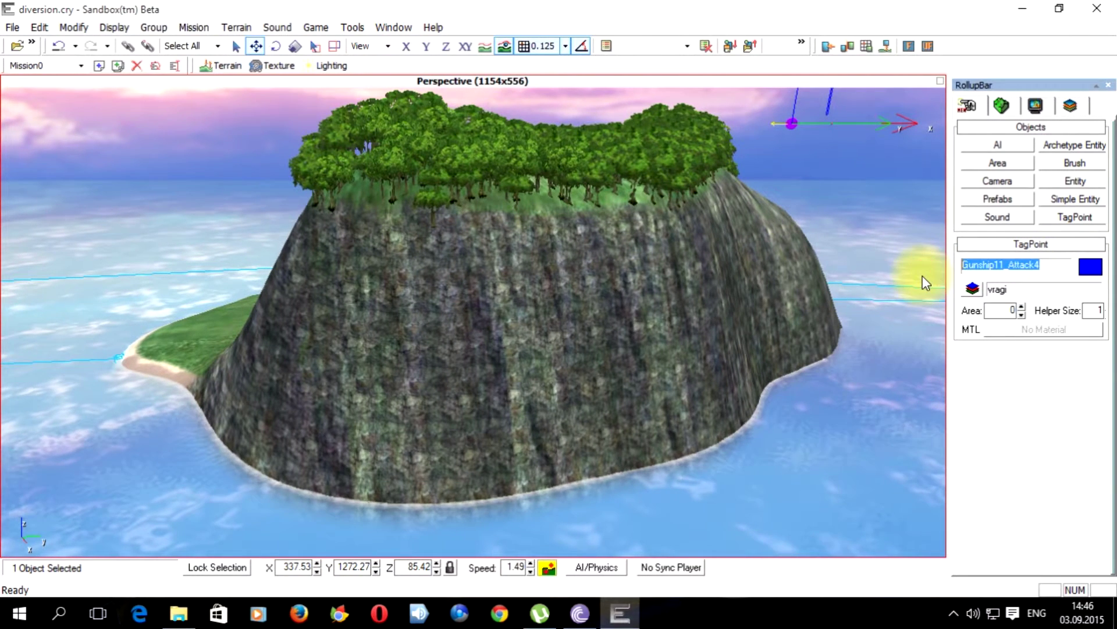
key(w)
right_drag(777, 337, 790, 334)
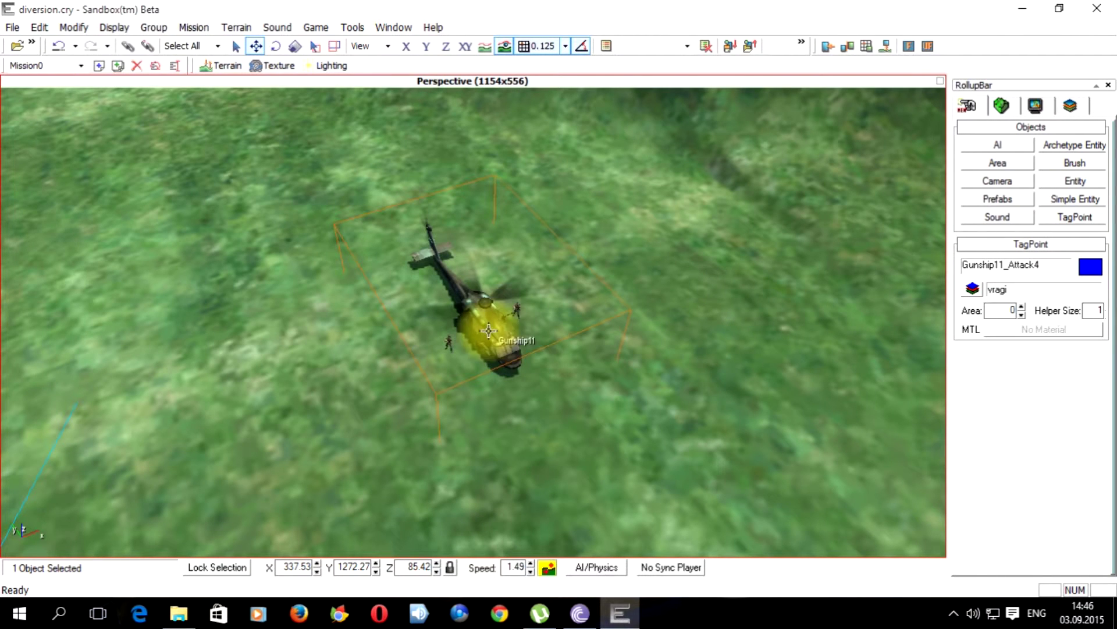
click(489, 330)
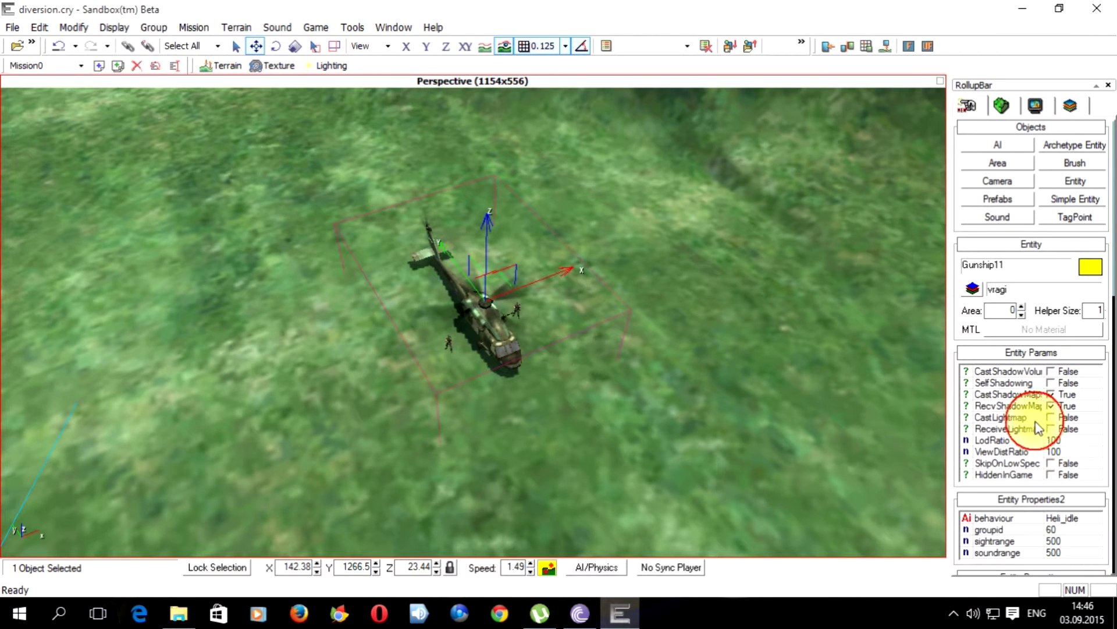
drag(1111, 496, 1104, 522)
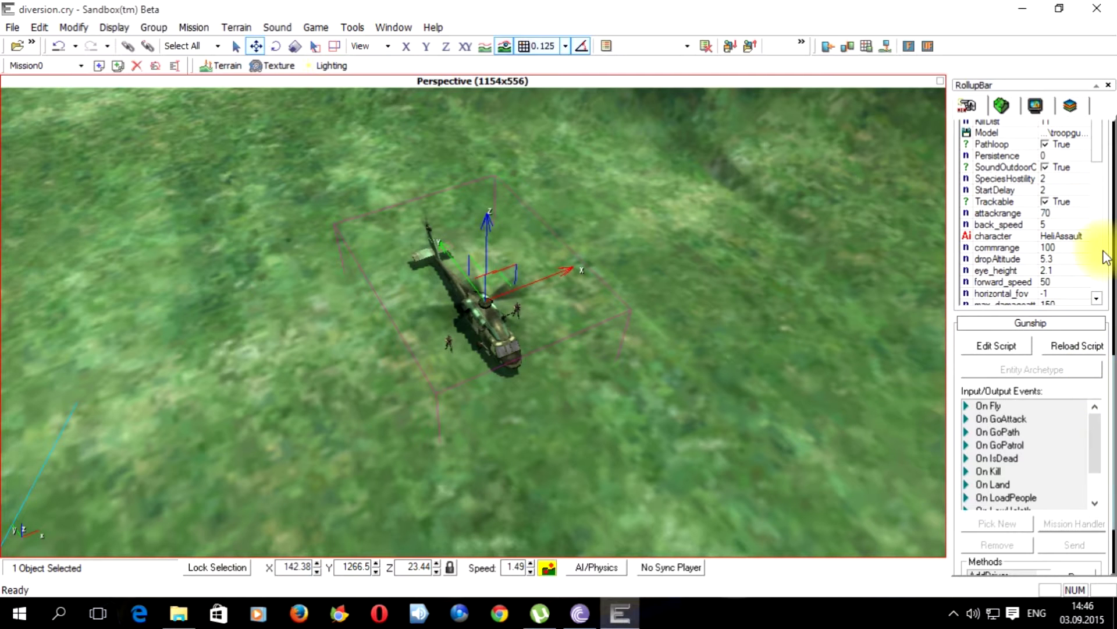
scroll(1096, 163, down, 3)
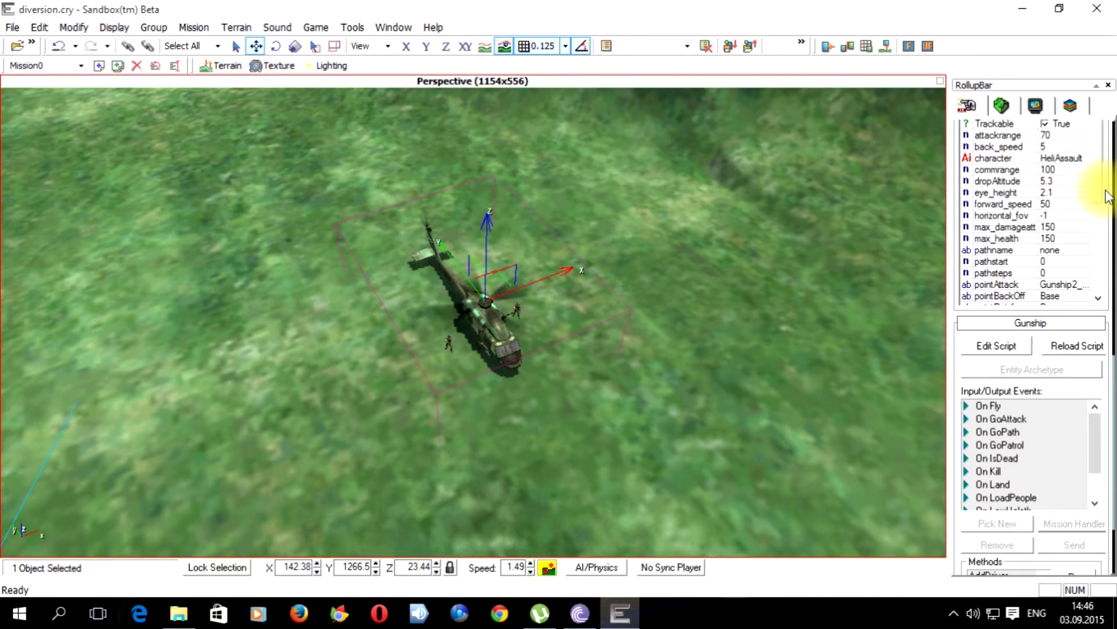
scroll(1108, 206, down, 1)
scroll(1109, 211, down, 1)
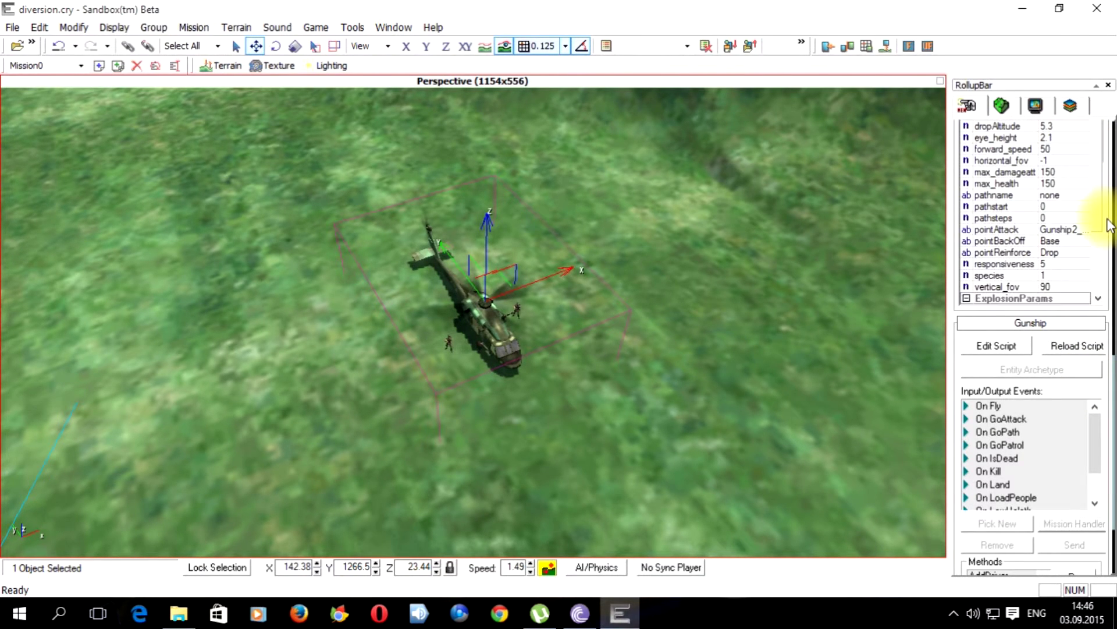
click(1064, 230)
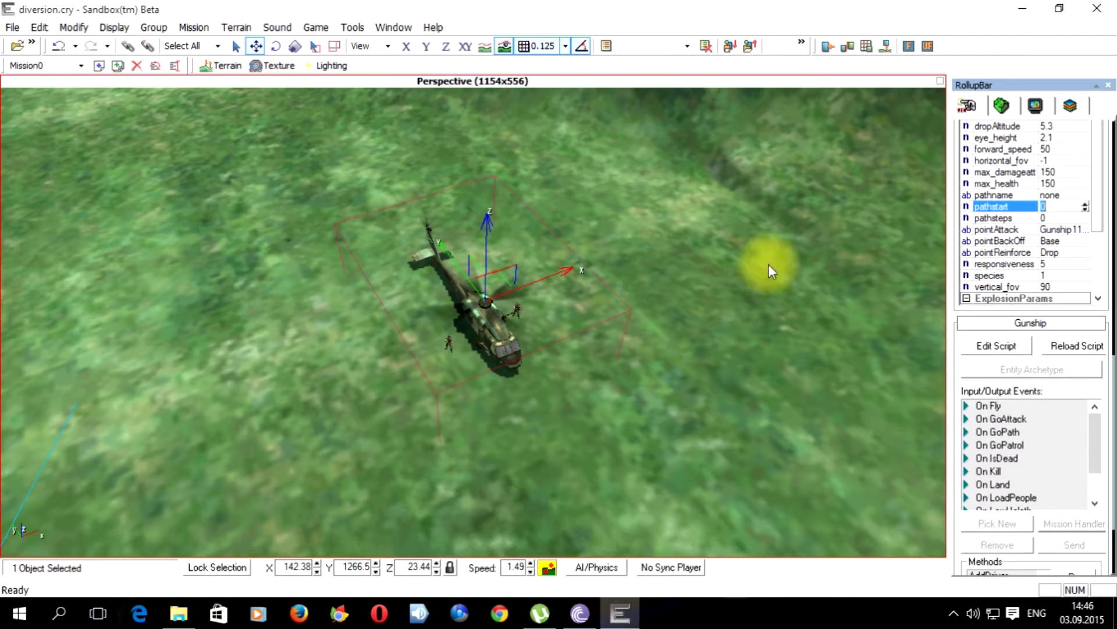
click(693, 267)
- Place an AreaTrigger entity on the sandy beach of the Gunship11 island, near the cliff's end
scroll(695, 267, down, 5)
right_drag(695, 263, 700, 262)
key(s)
click(1083, 182)
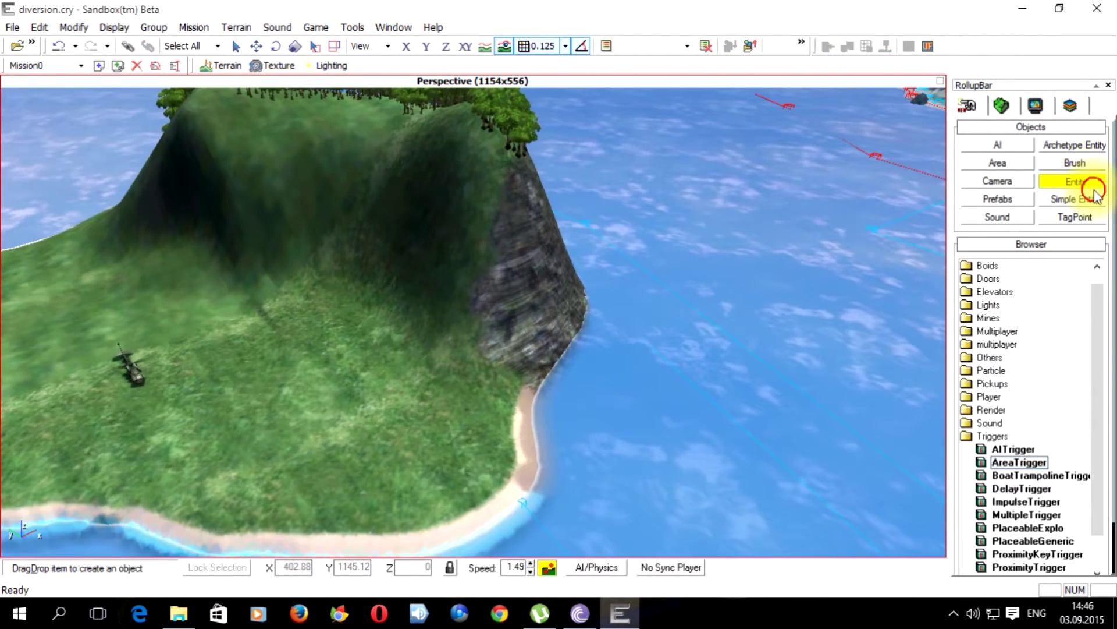
drag(1016, 464, 696, 445)
right_drag(567, 445, 508, 443)
key(w)
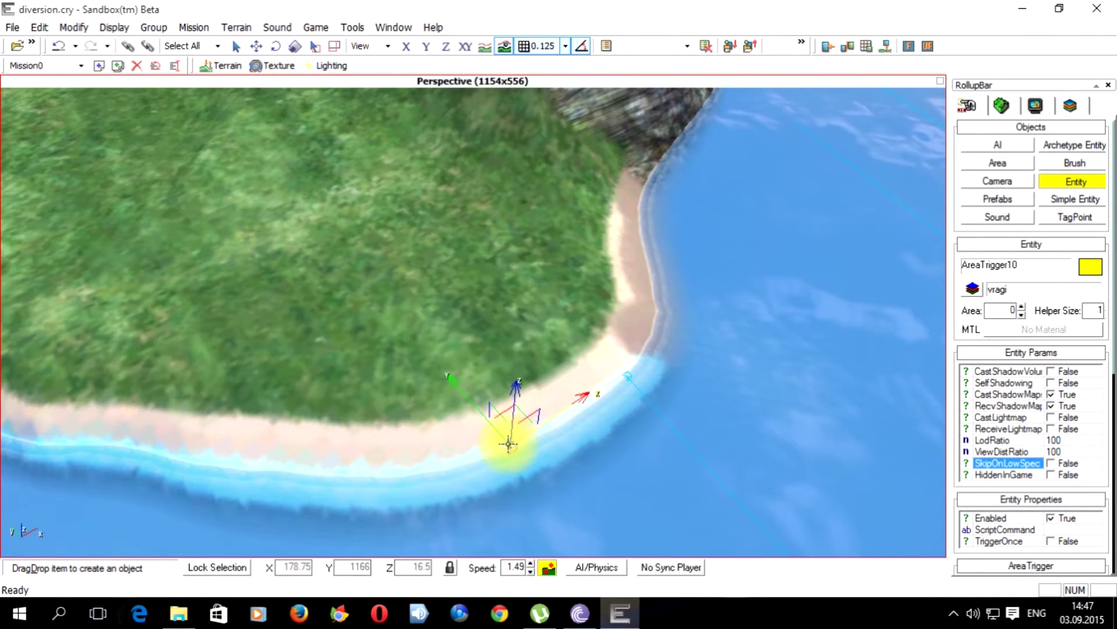
click(508, 444)
- Assign AreaTrigger10 as the target entity of the Shape14 trigger strip beside the island
scroll(554, 426, down, 5)
right_drag(554, 426, 513, 439)
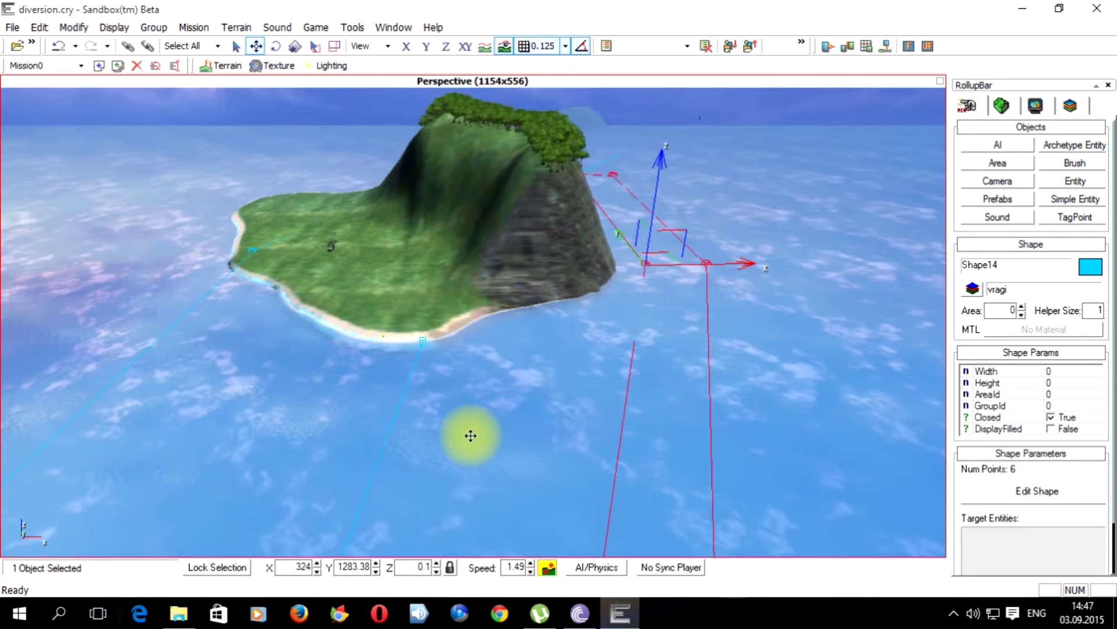
right_drag(470, 435, 598, 444)
key(w)
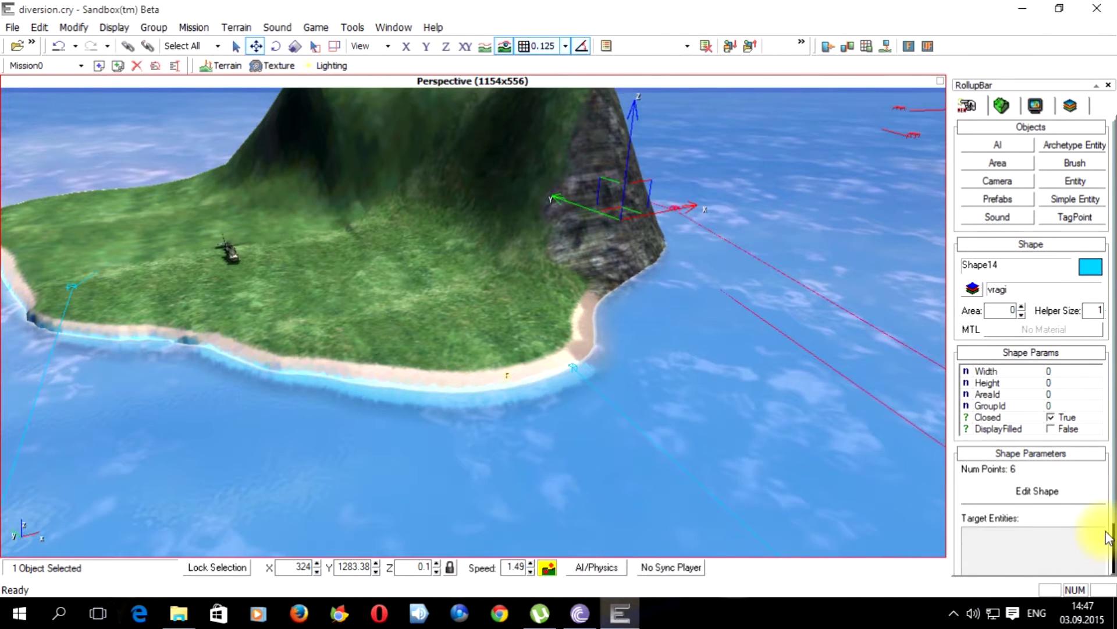
scroll(1109, 538, down, 2)
click(989, 555)
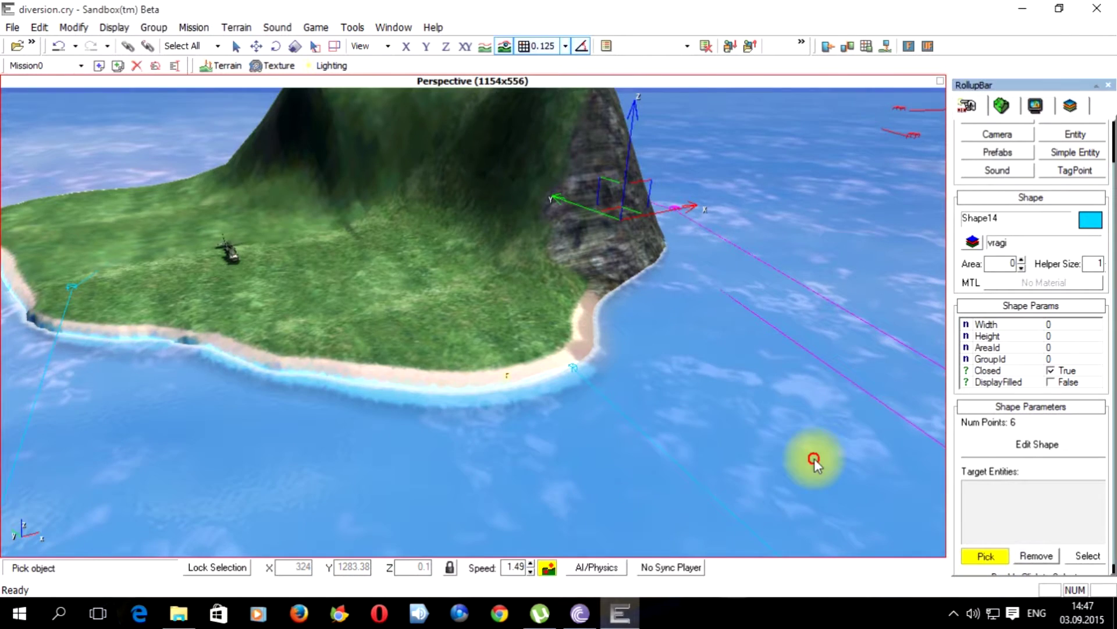
scroll(815, 459, up, 2)
scroll(728, 419, up, 2)
click(573, 343)
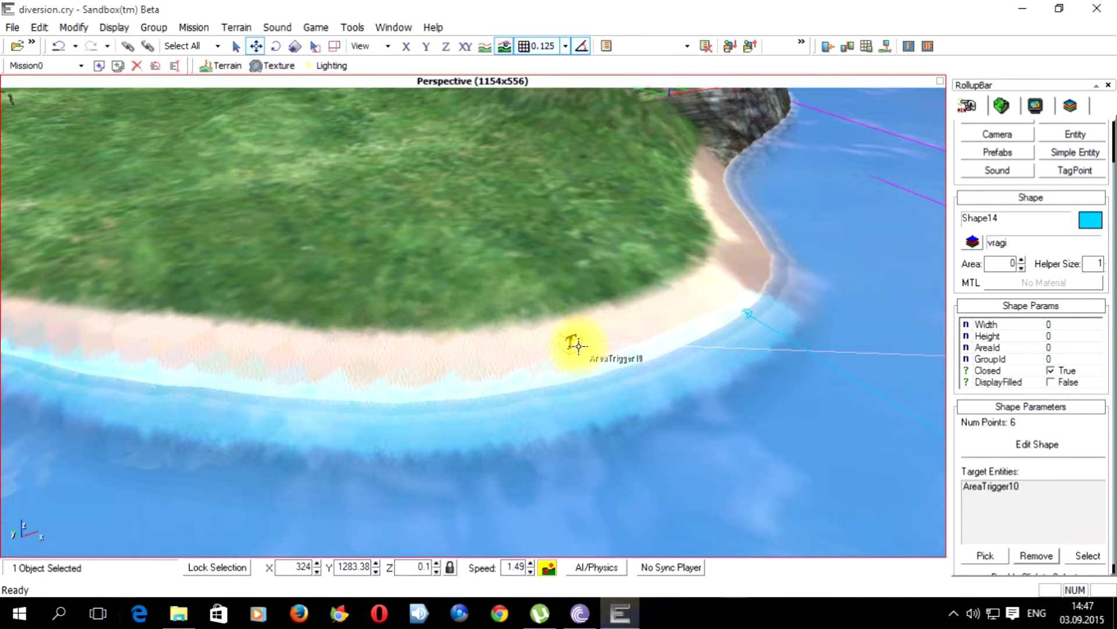
- Link the On Enter event of AreaTrigger10 to the Gunship11 helicopter and set the linked event to GoAttack
click(576, 344)
scroll(1024, 408, down, 5)
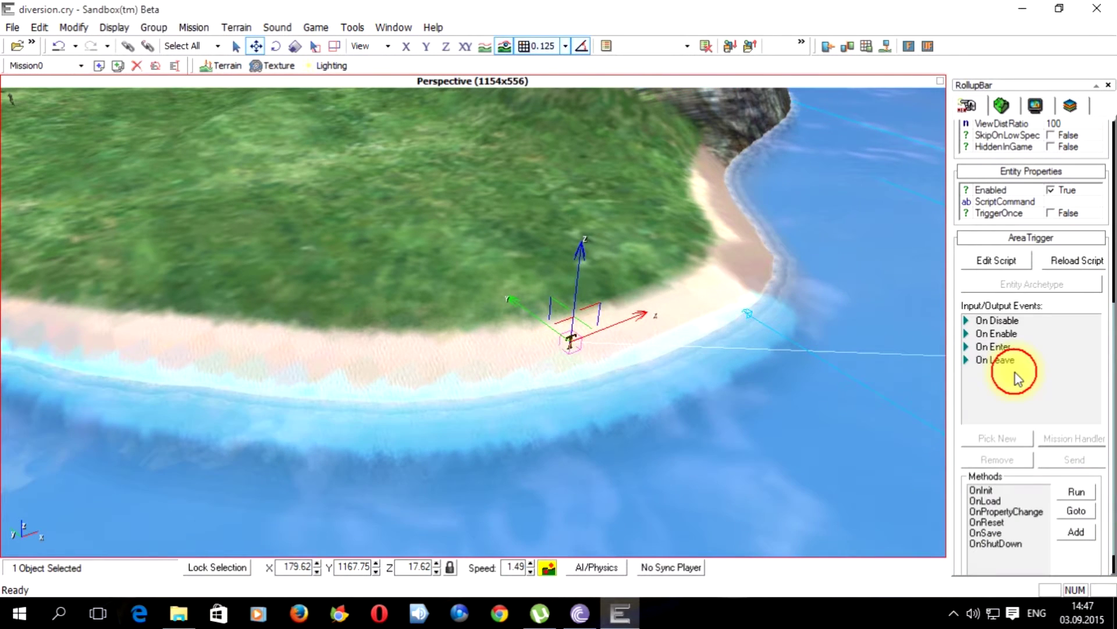
click(993, 346)
click(997, 438)
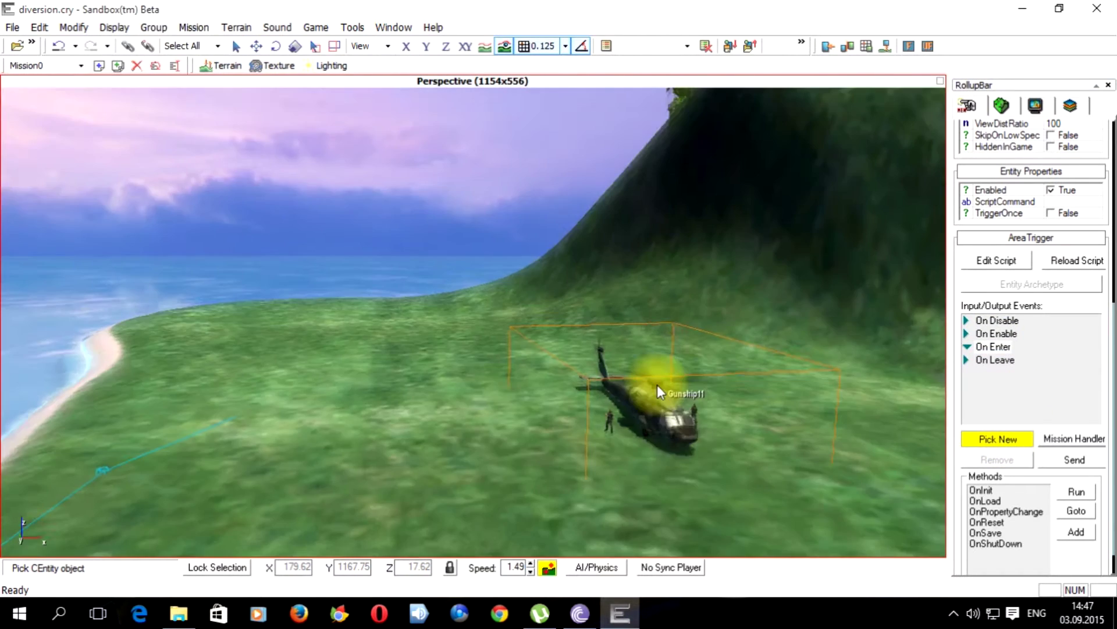
click(660, 400)
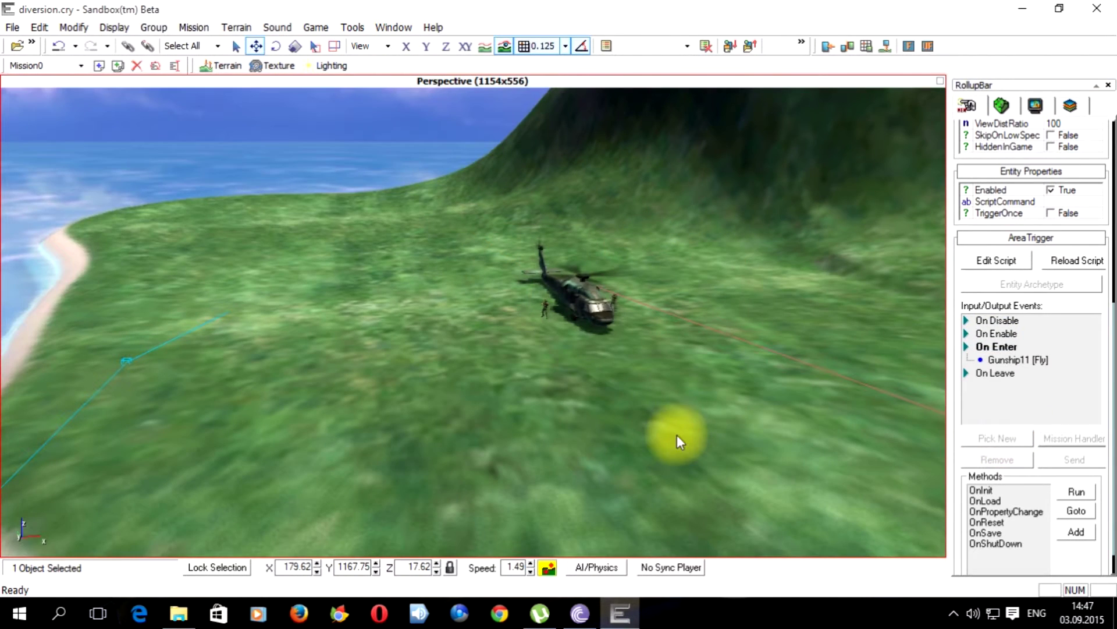
click(1014, 361)
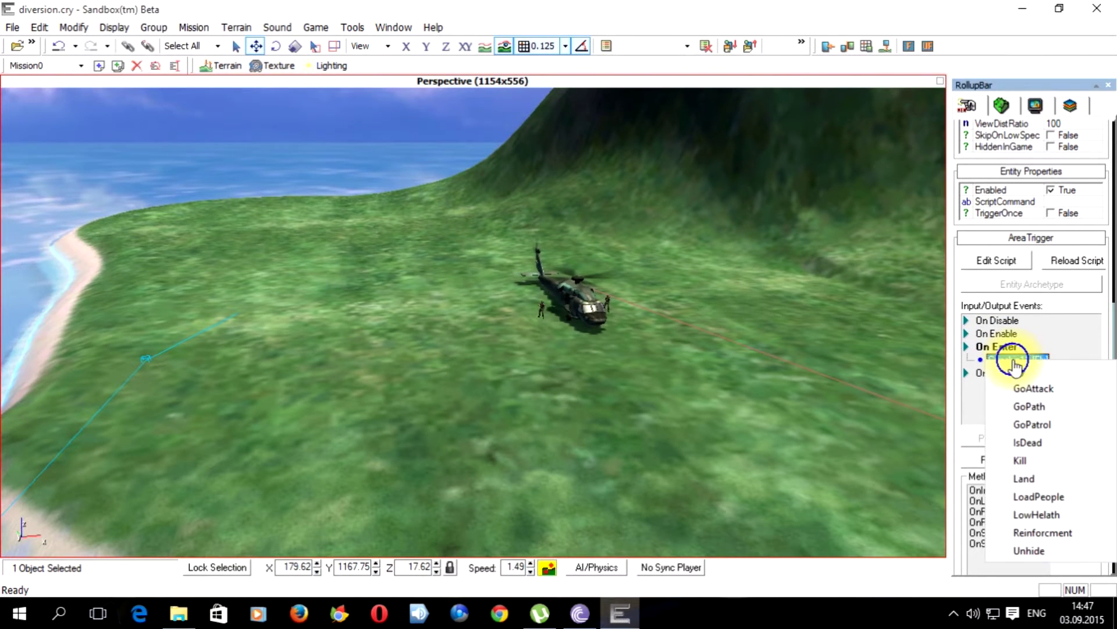
click(1046, 388)
click(841, 445)
- Place a copy of the Zodiac2 boat in the shallow water off the beach facing the cliff islands
right_drag(842, 445, 840, 446)
key(w)
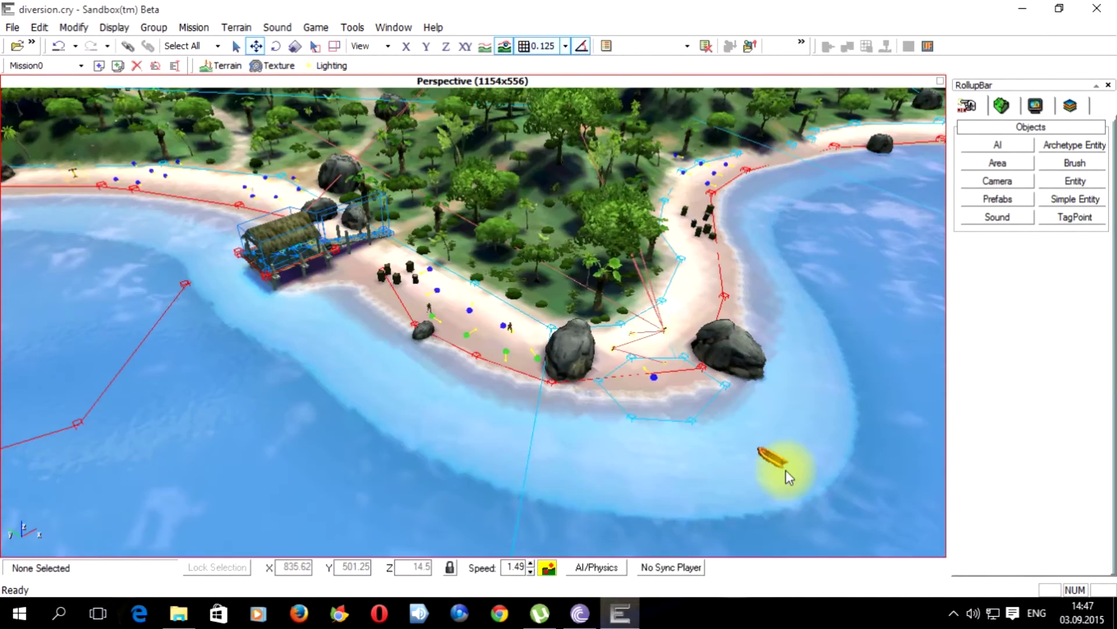
click(786, 470)
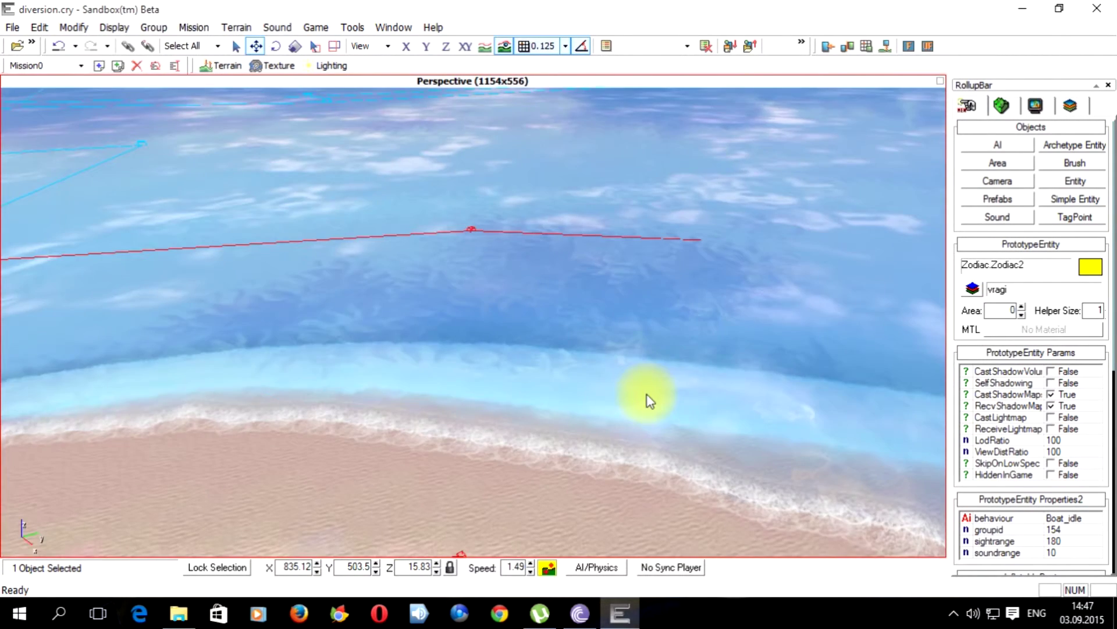
click(606, 358)
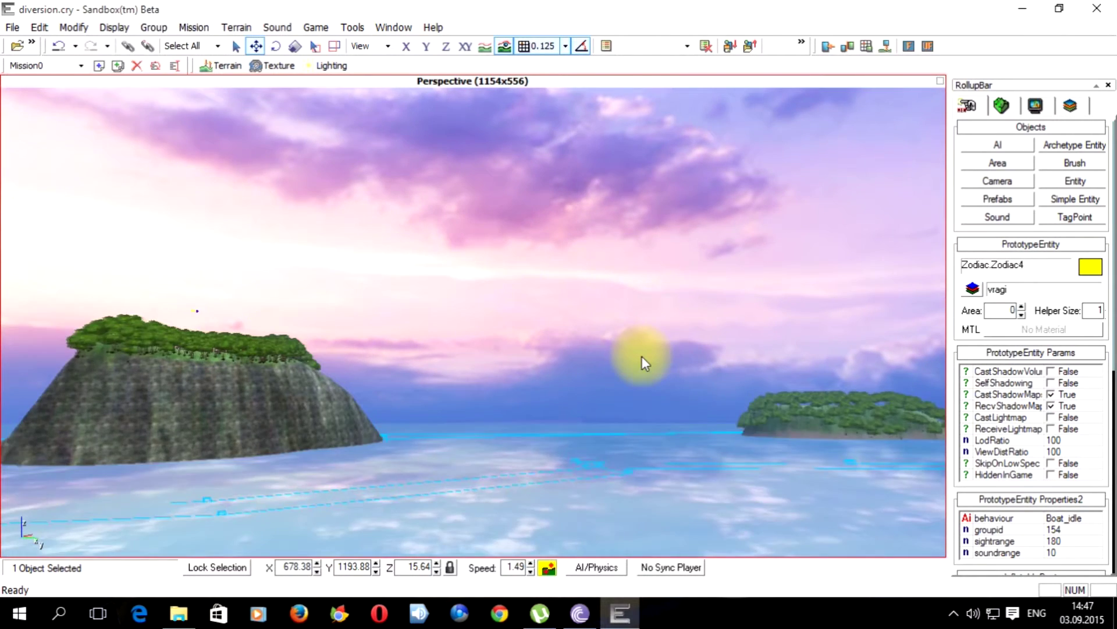
right_drag(641, 356, 641, 356)
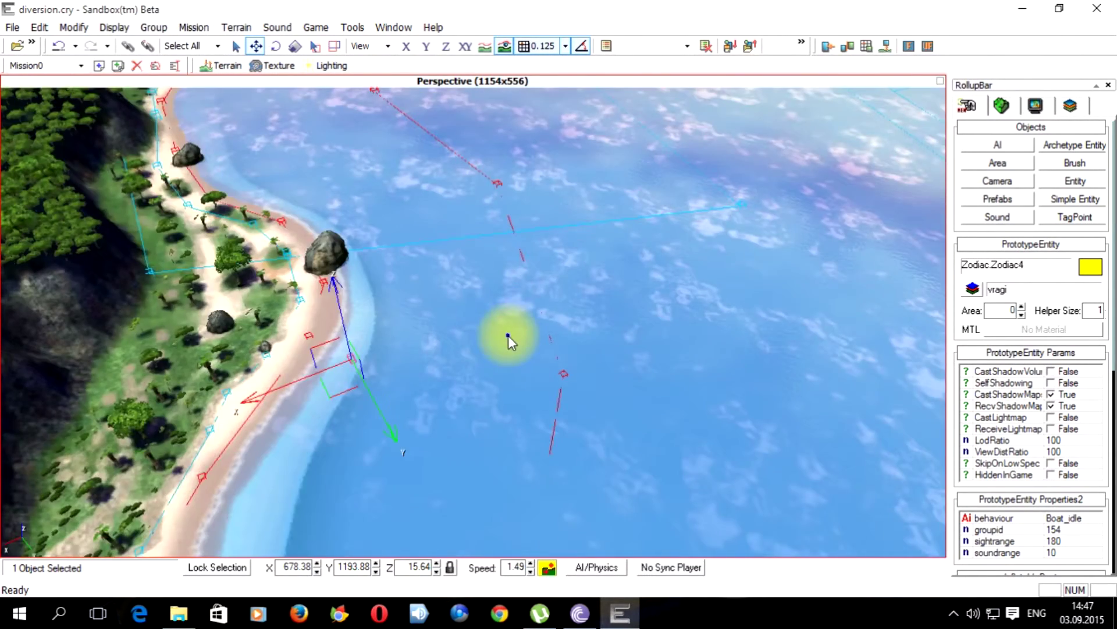
right_drag(508, 336, 601, 367)
key(w)
key(w)
click(601, 368)
key(w)
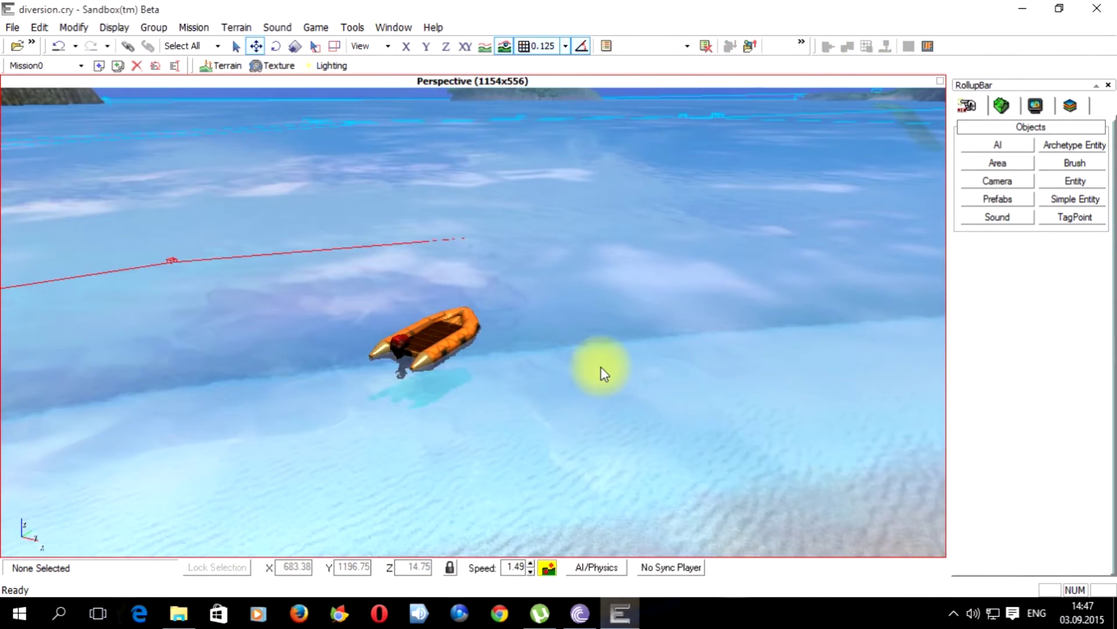
key(w)
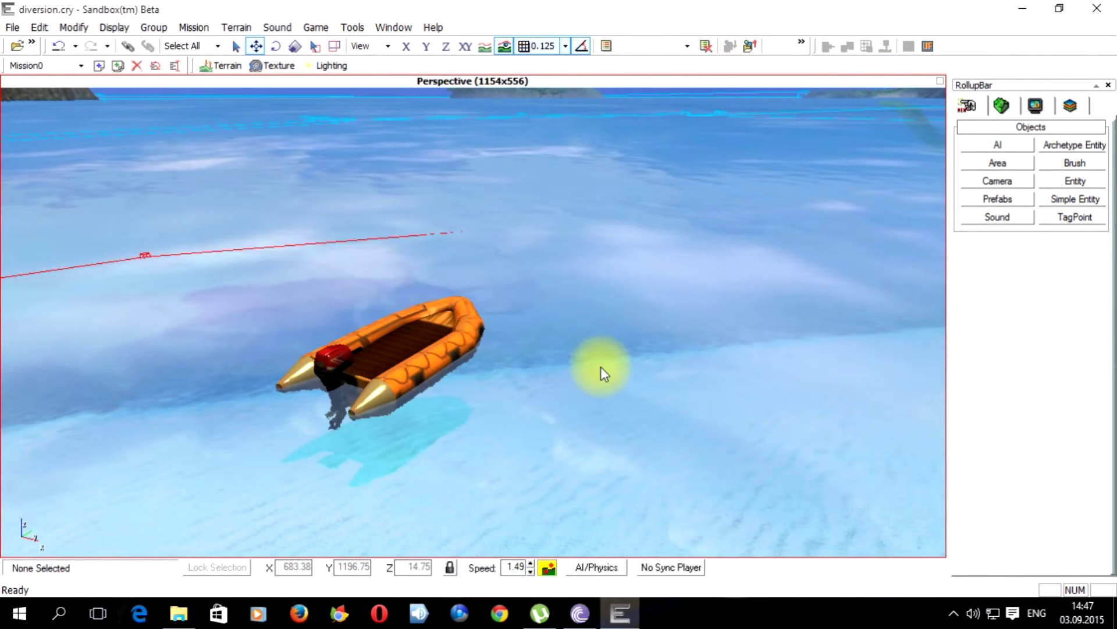
- Start the in-editor game test beside the copied Zodiac boat and board it
key(ctrl+g)
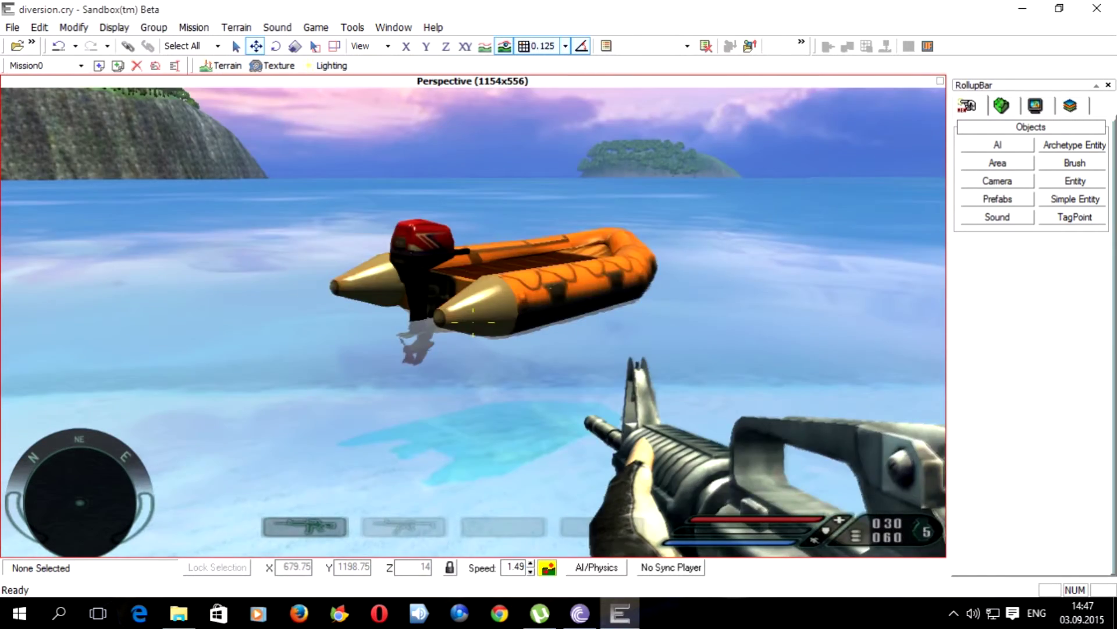
key(w)
key(f)
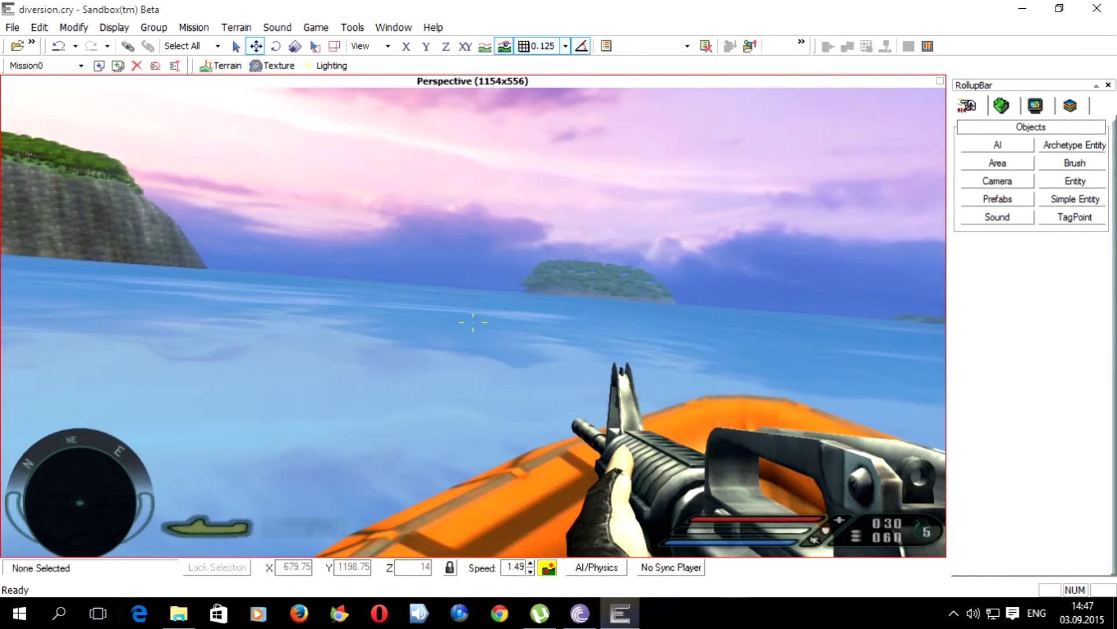
- Steer the Zodiac across the sea and around the tree-topped cliff island to test the helicopter trigger
key(a)
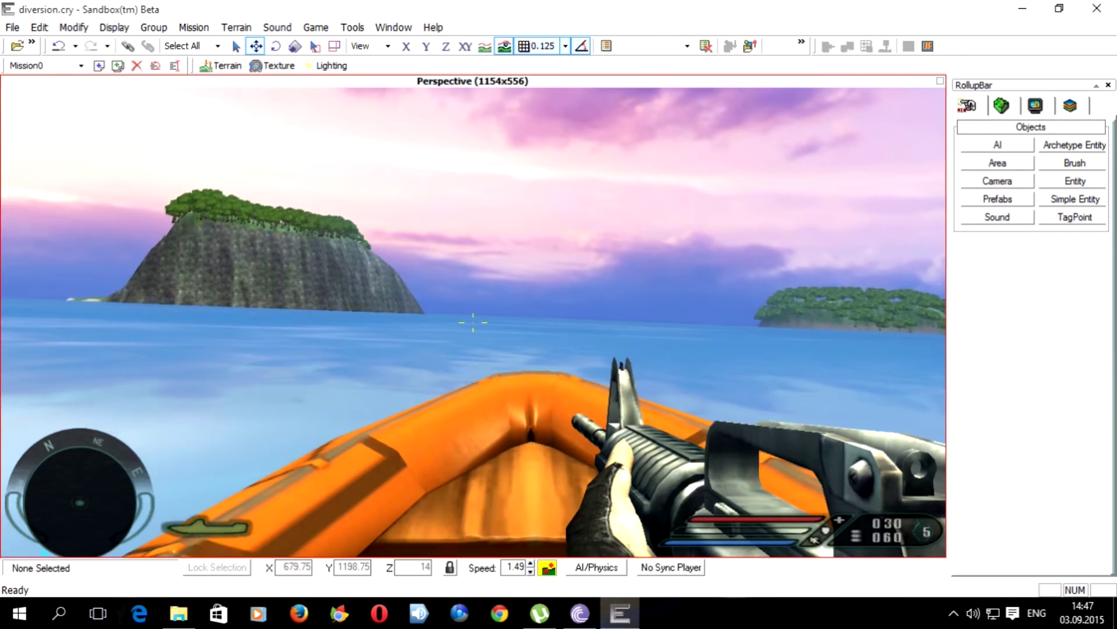
key(w)
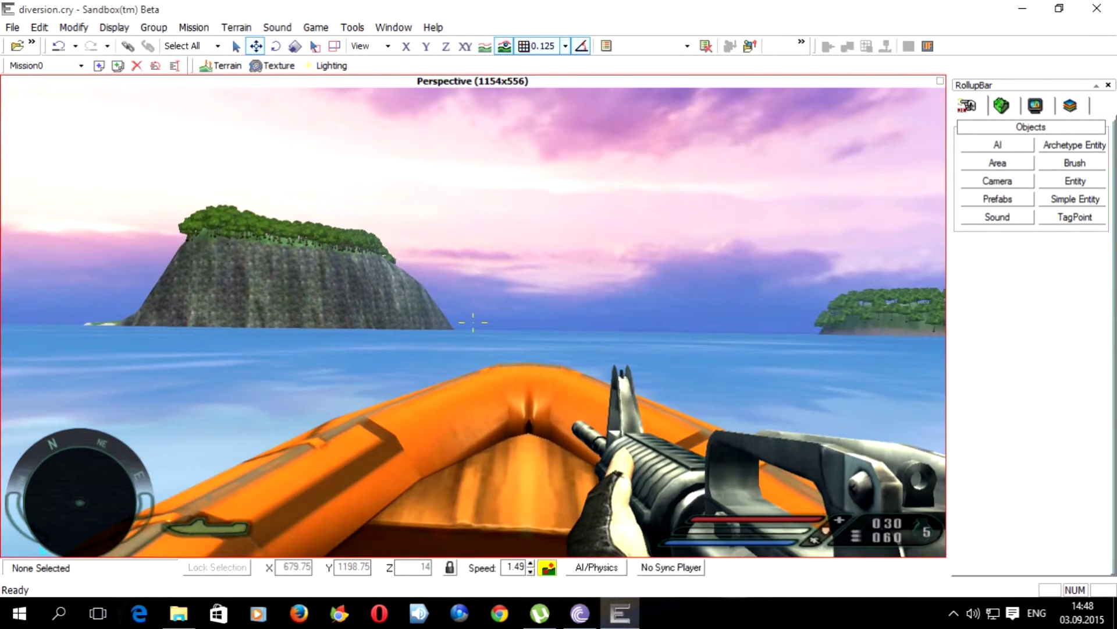
key(w)
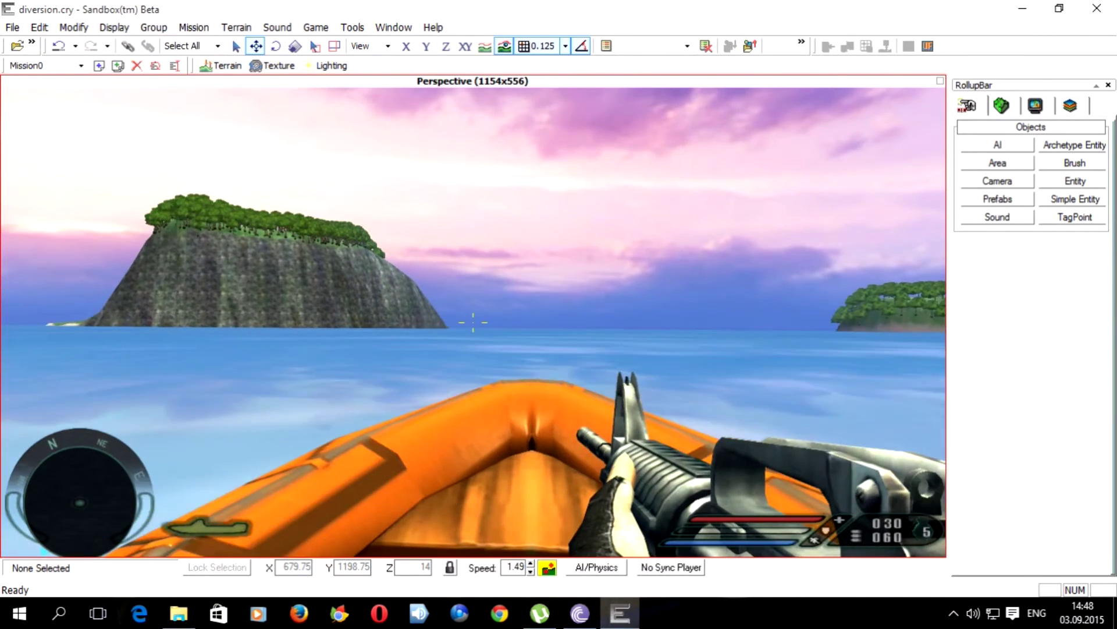
key(w)
key(w)
key(w)
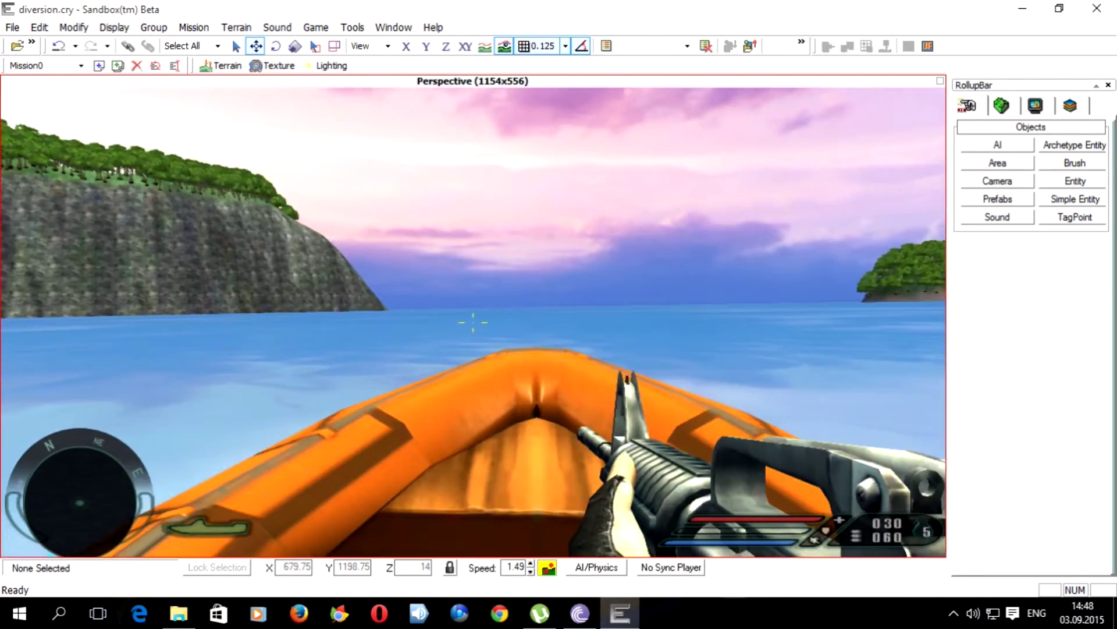
key(w)
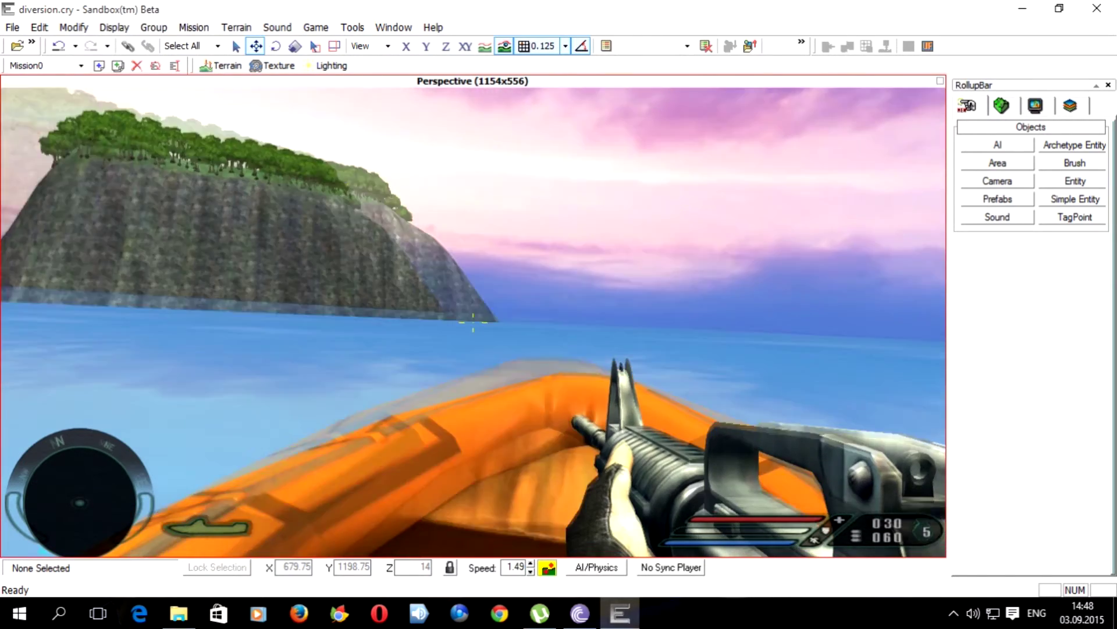
key(w)
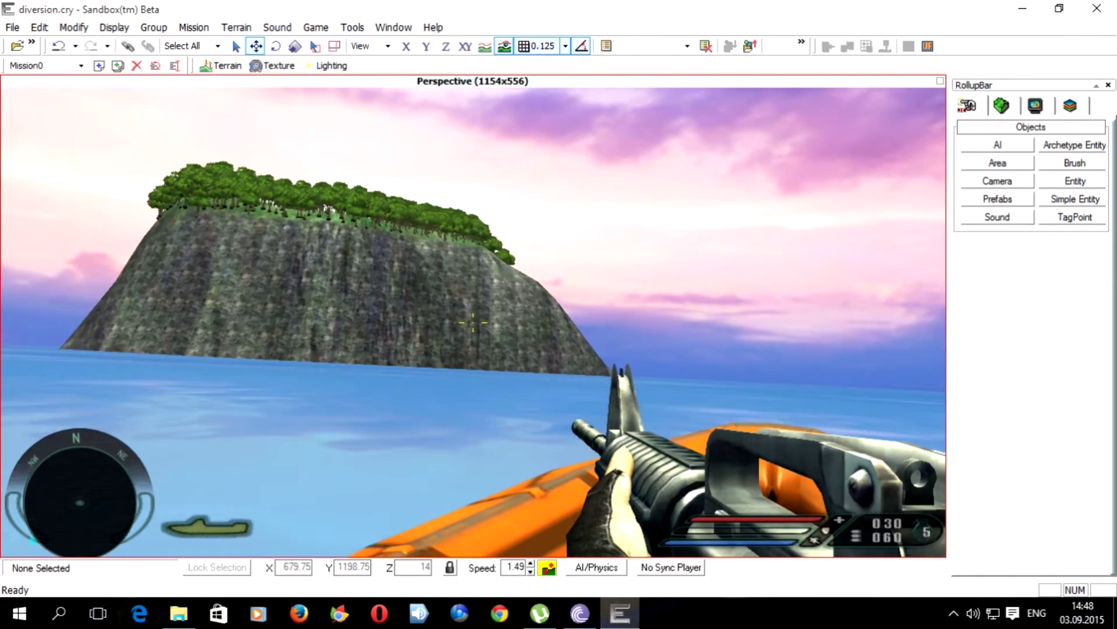
key(w)
key(d)
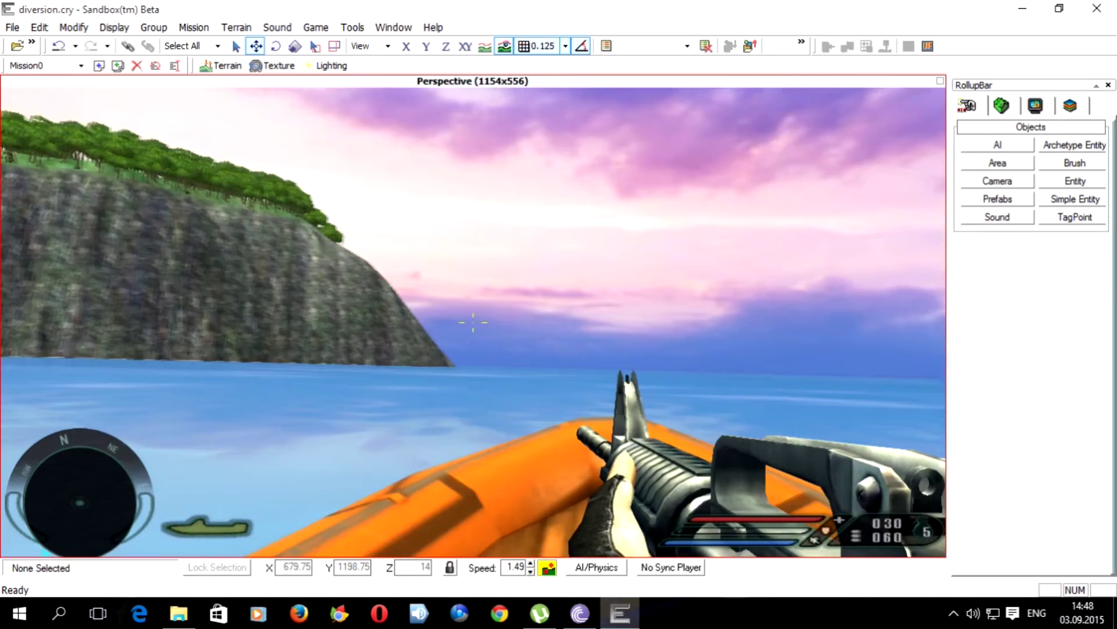
key(w)
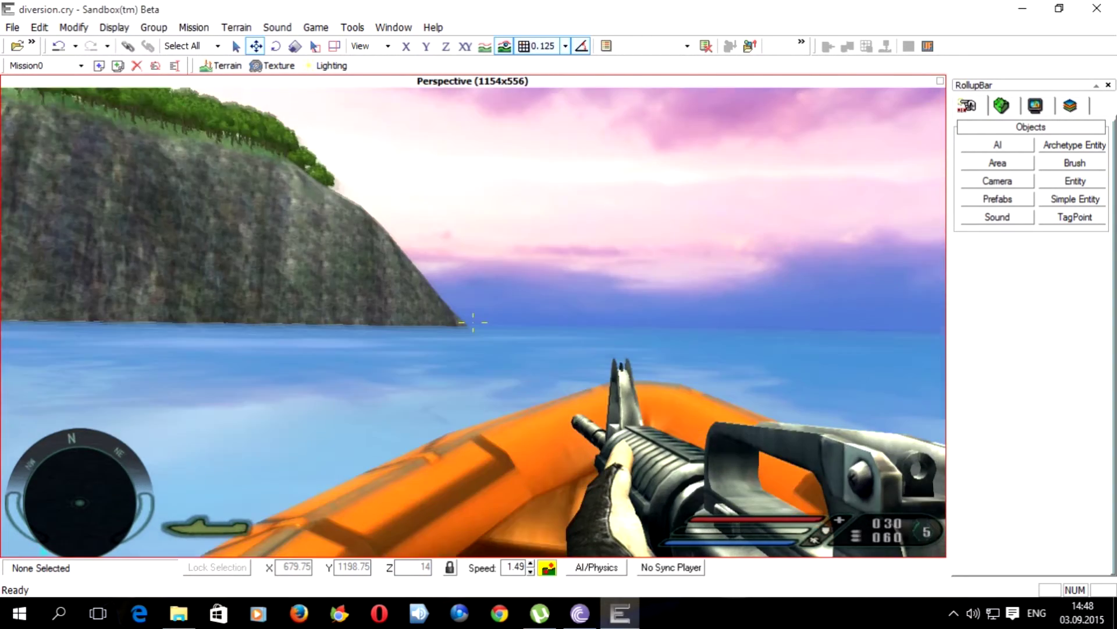
key(w)
key(a)
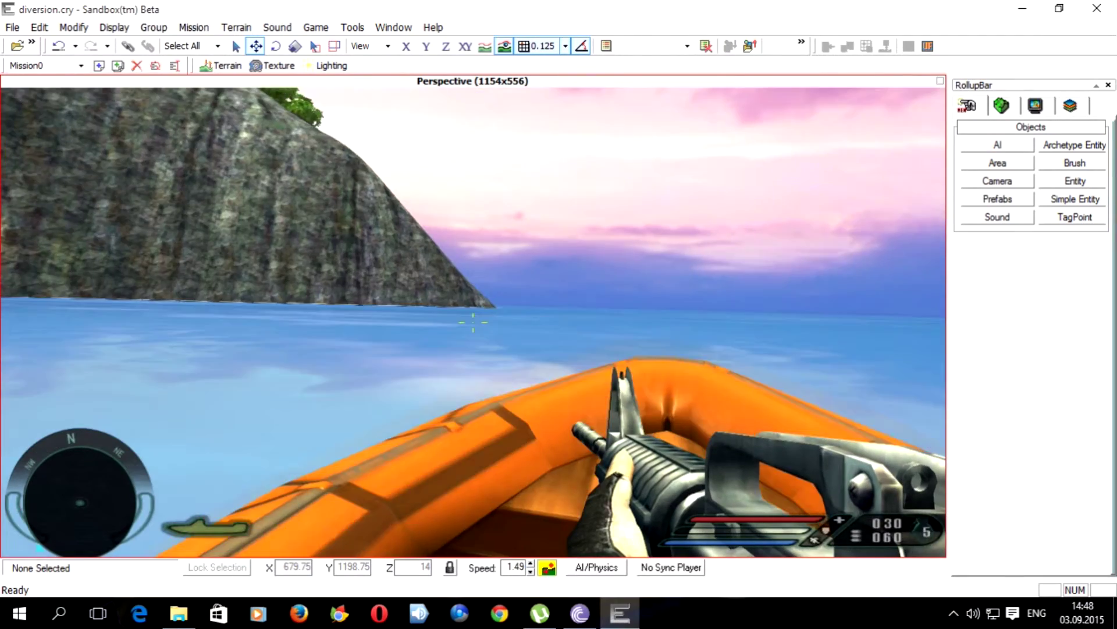
key(a)
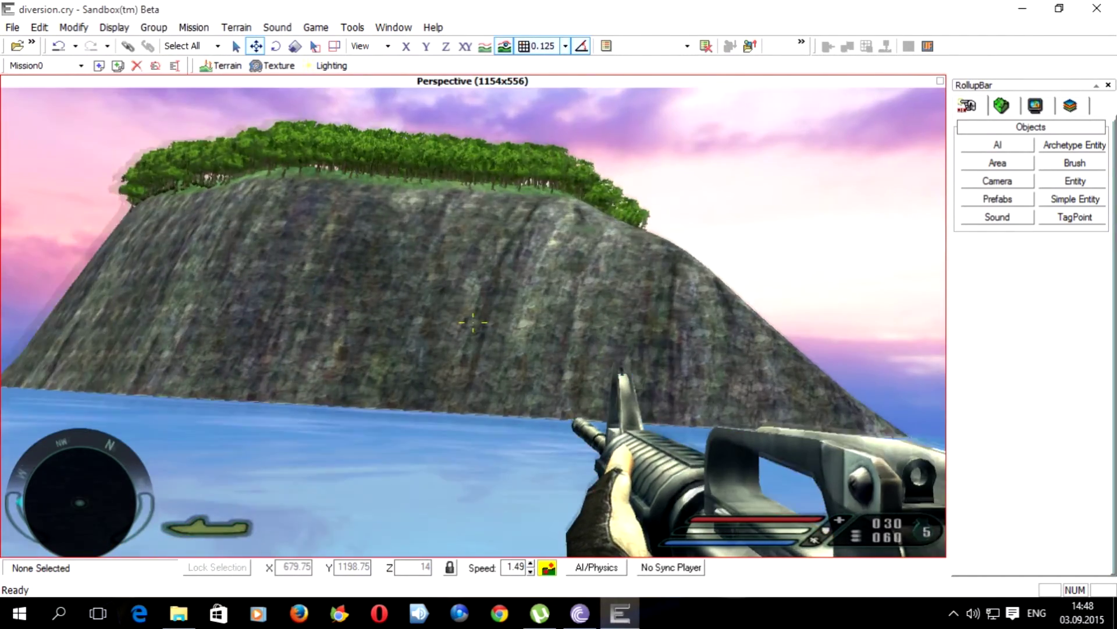
key(w)
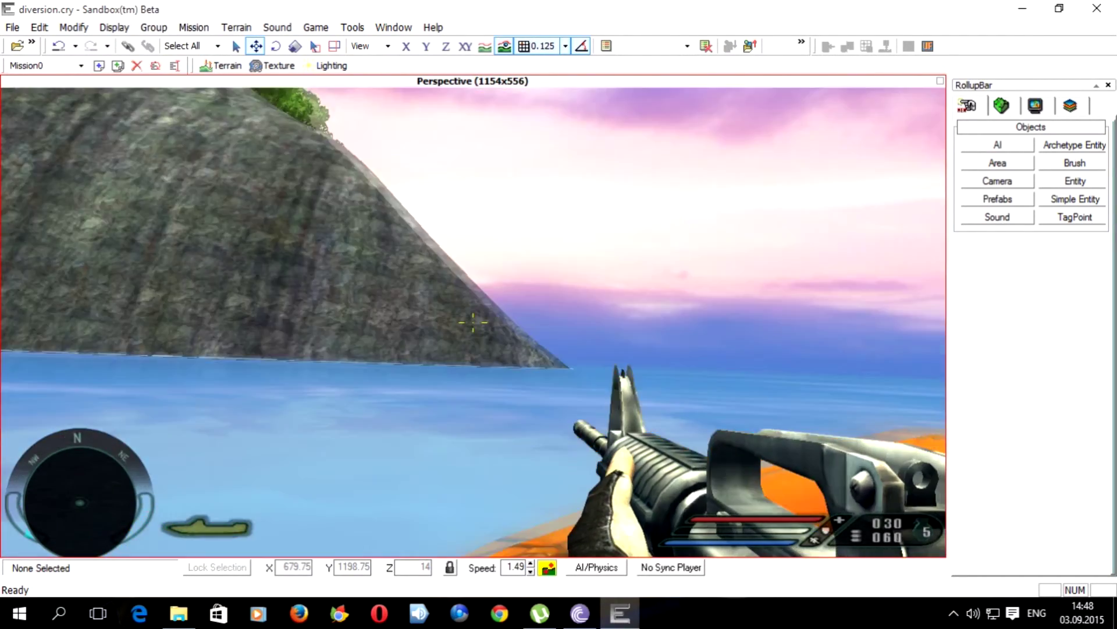
key(w)
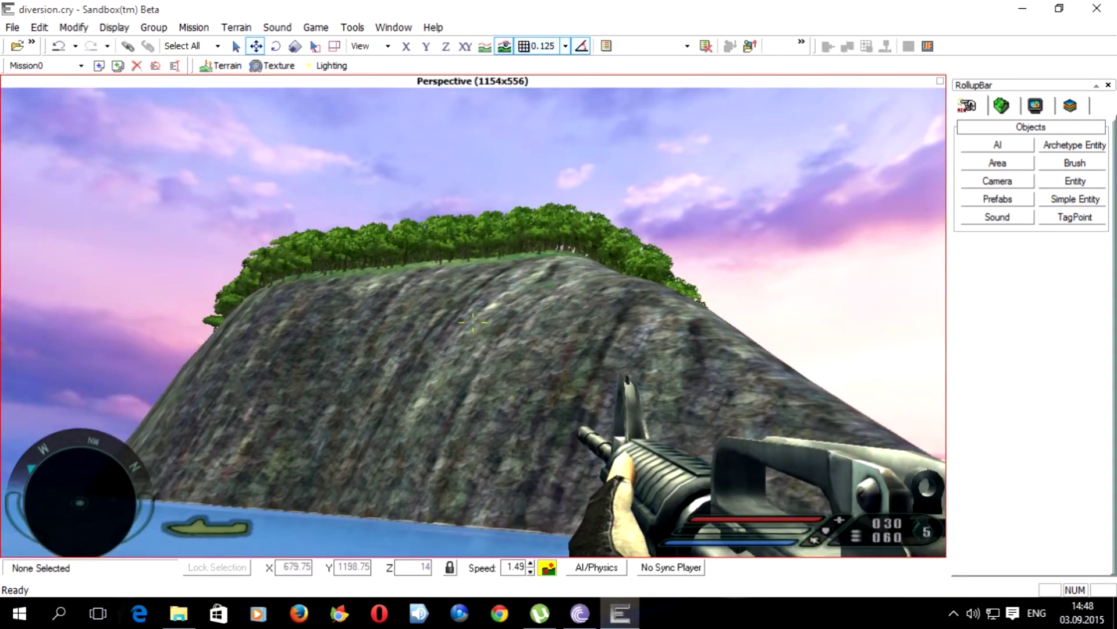
key(w)
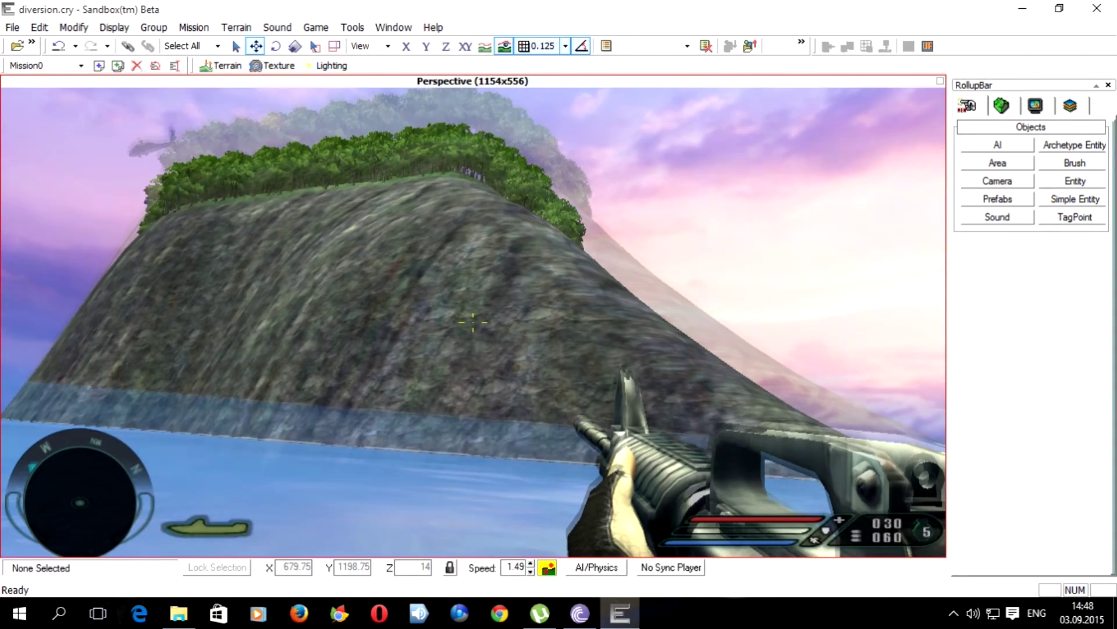
key(w)
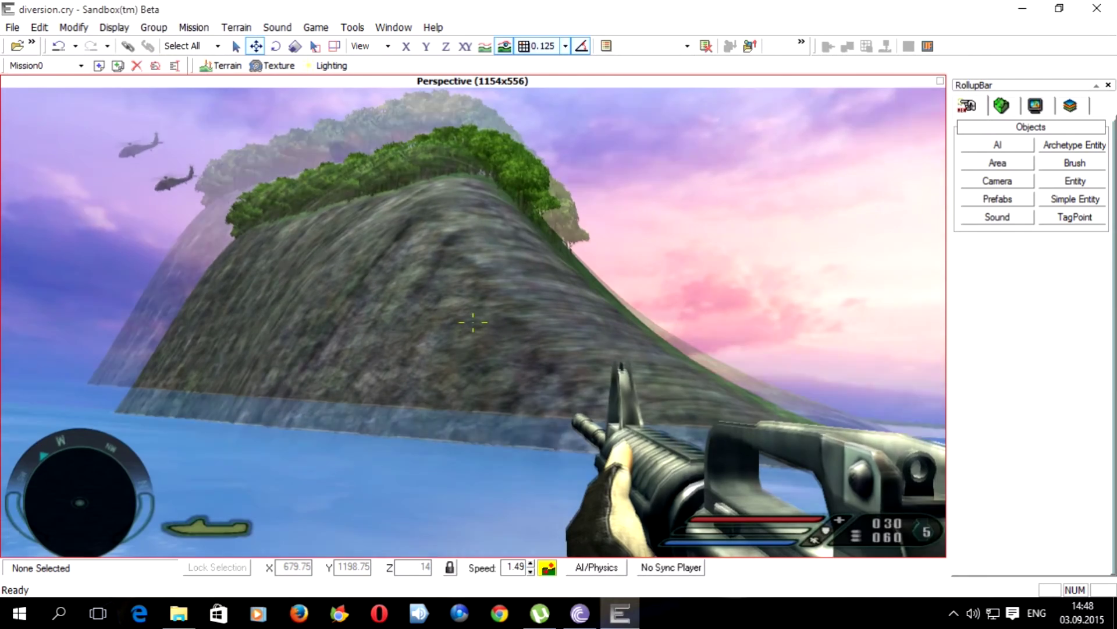
key(w)
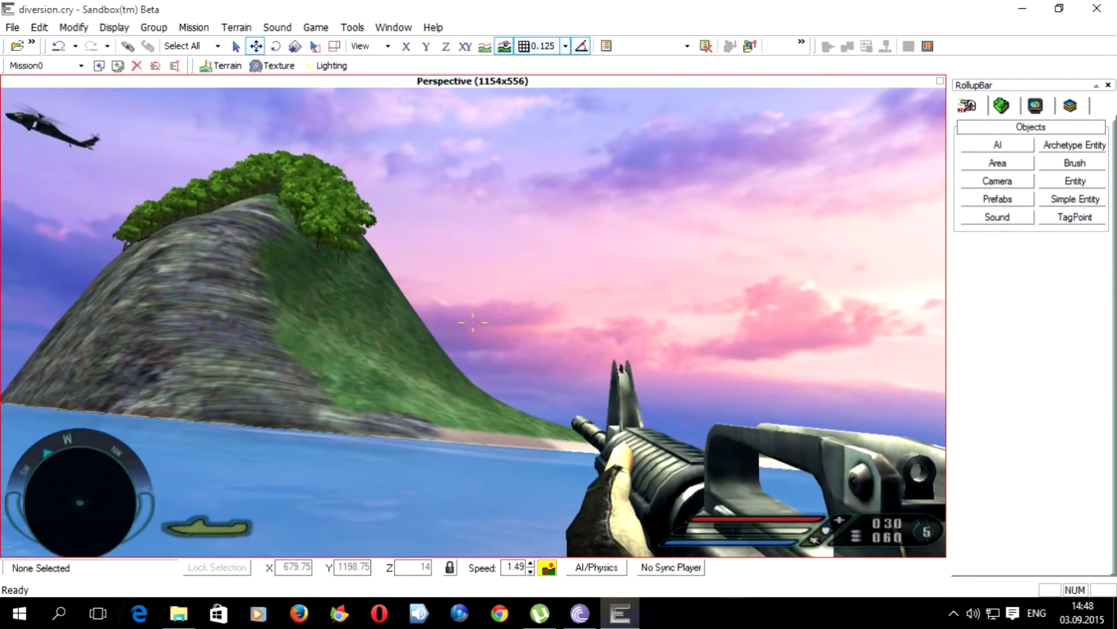
- Check the helicopter's attack from the boat while firing the rifle at it, and leave the game test
key(a)
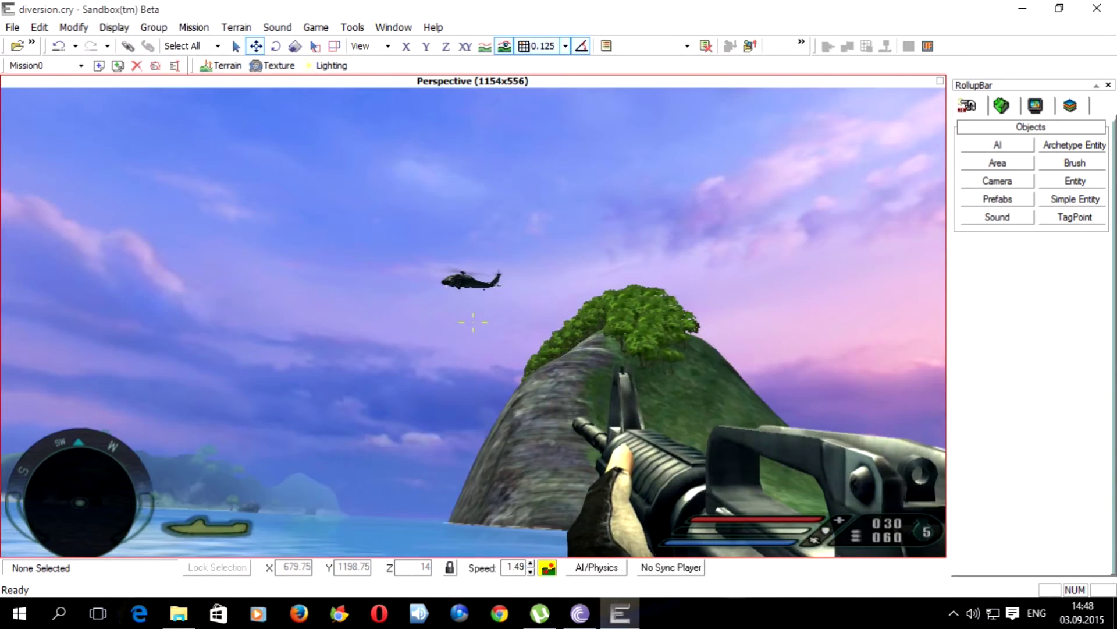
mouse_move(559, 289)
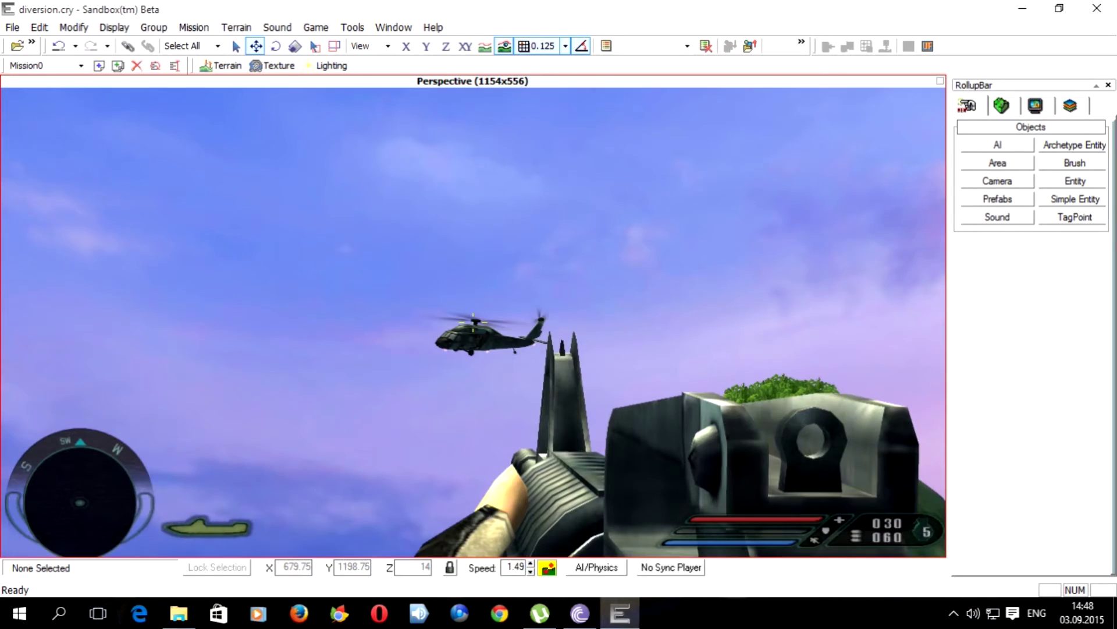
click(474, 322)
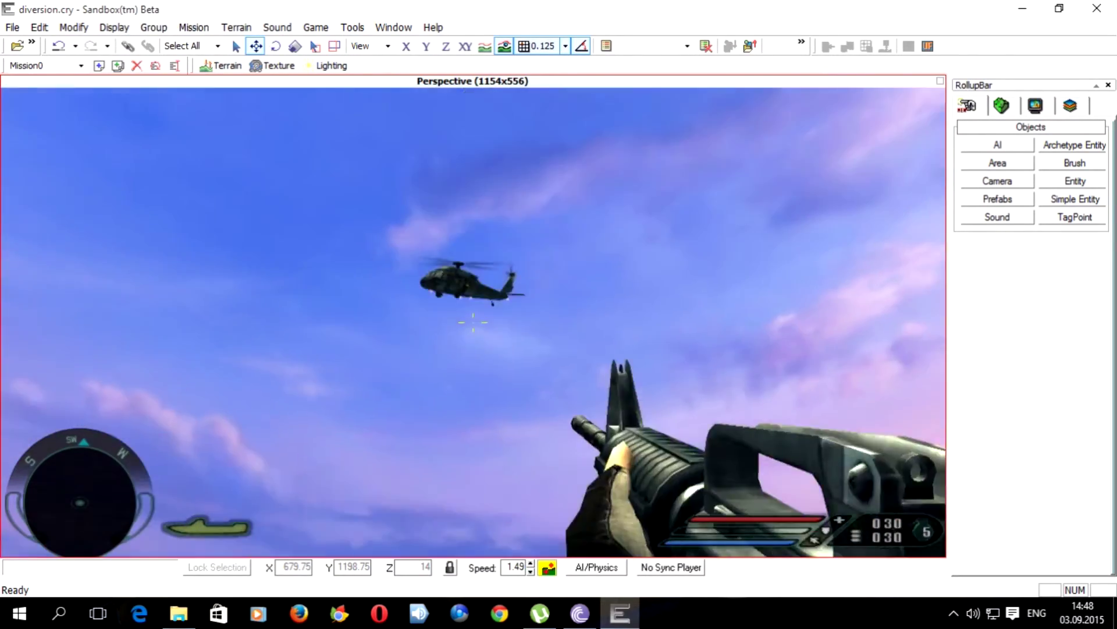
click(473, 322)
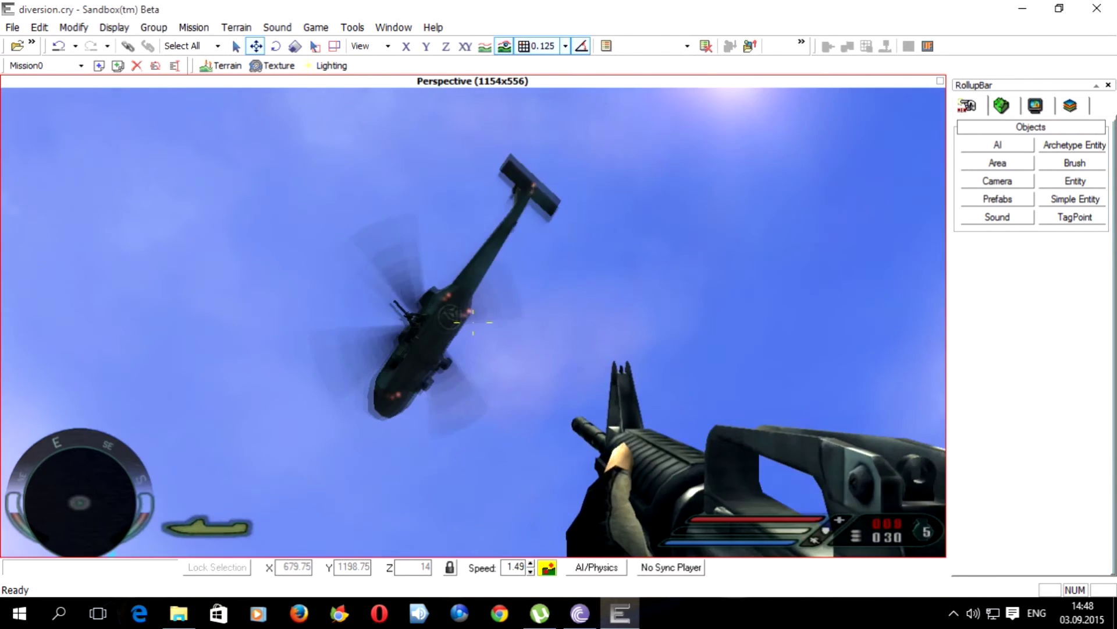
click(473, 322)
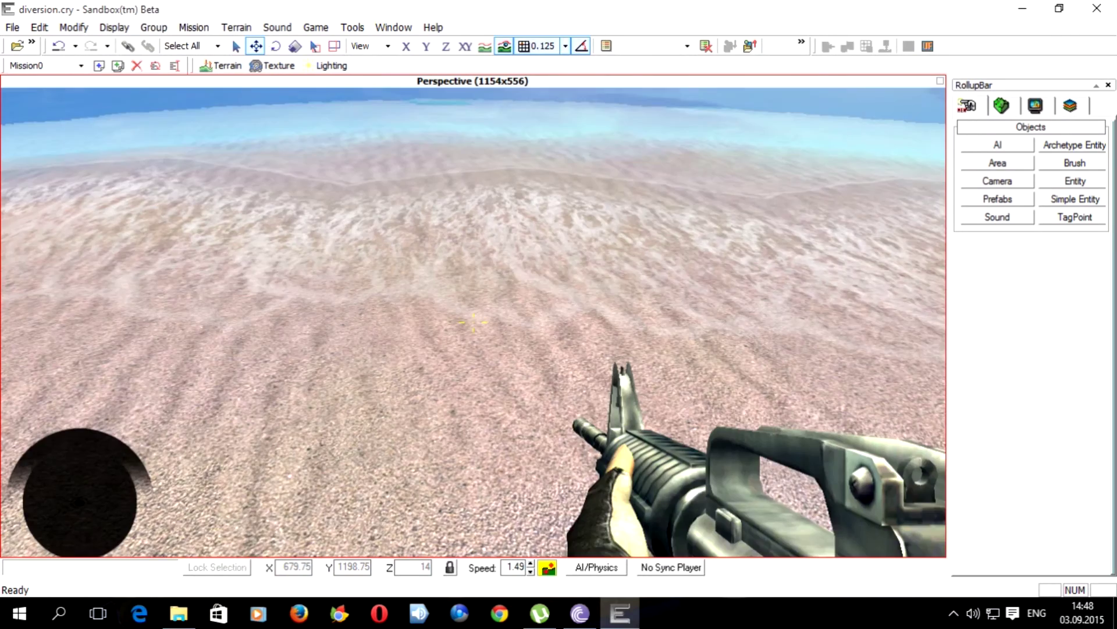
key(Escape)
scroll(559, 294, down, 3)
right_drag(560, 292, 465, 365)
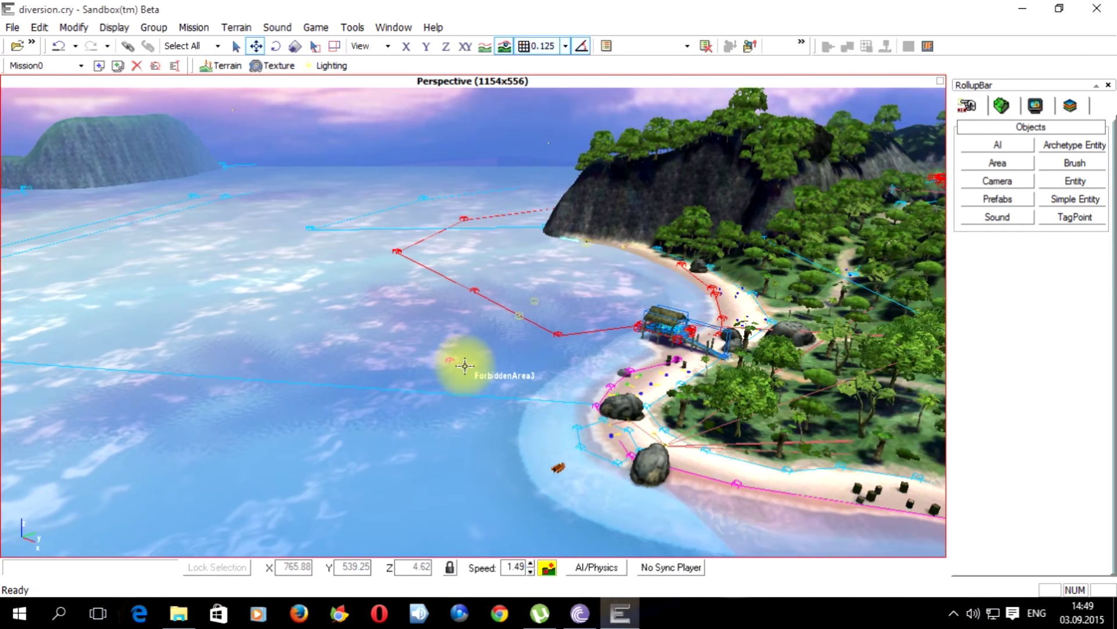
right_drag(469, 371, 492, 366)
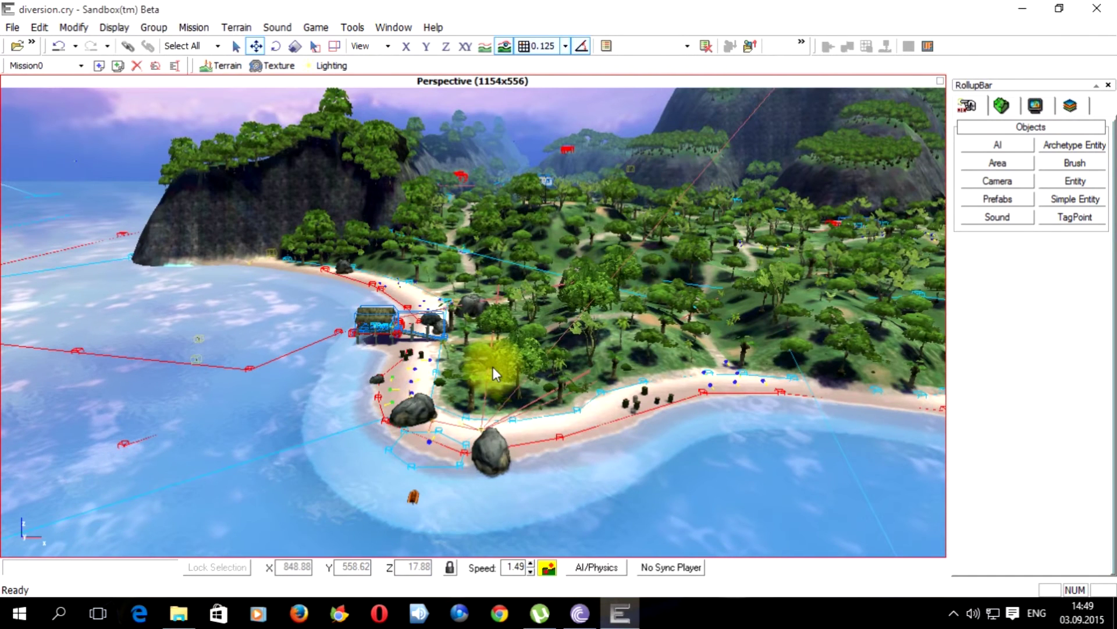